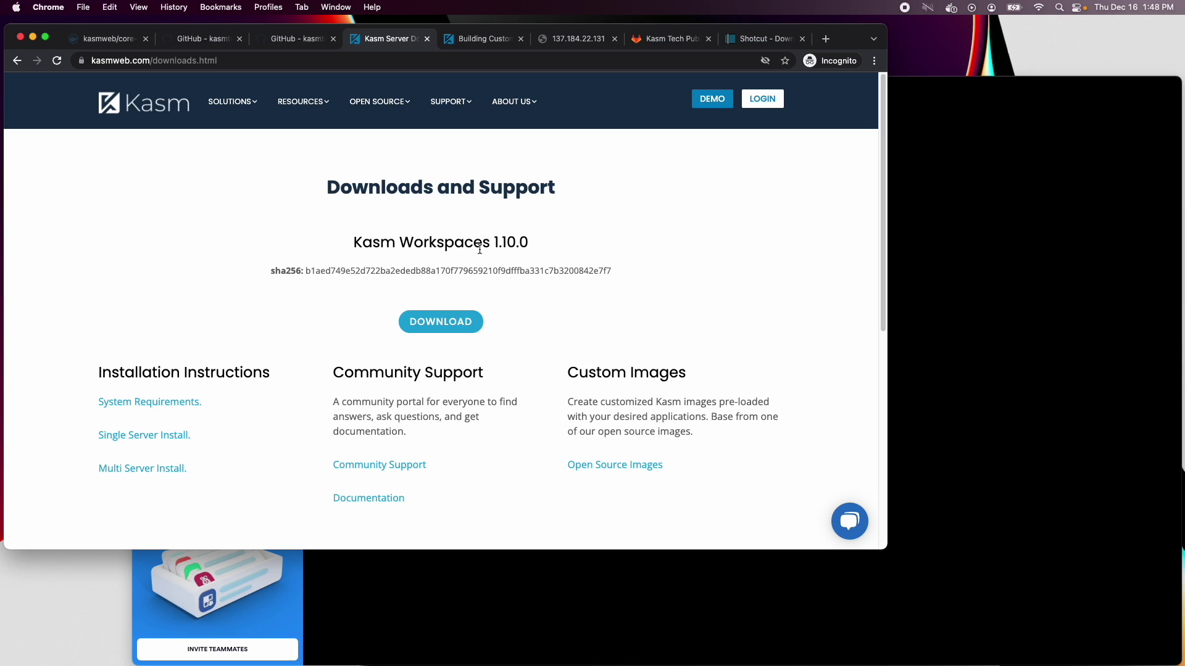
# Bring up the link menu on the Kasm Workspaces 1.10.0 DOWNLOAD button to copy its address
pyautogui.rightClick(457, 312)
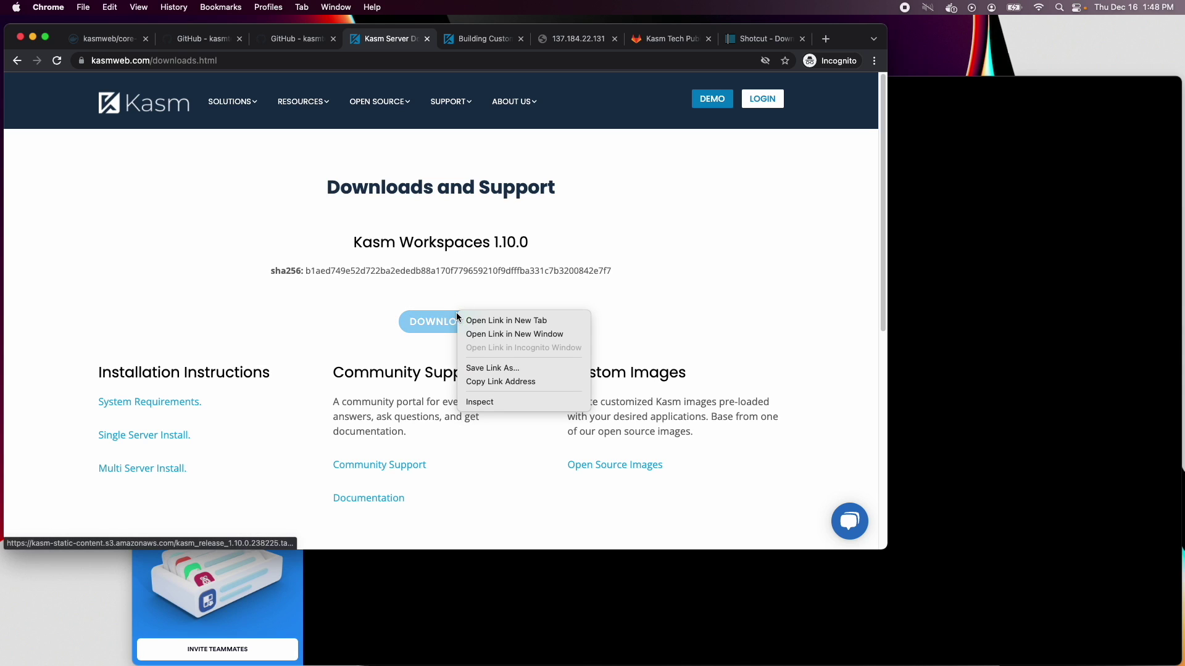
# Download the Kasm 1.10.0 release on the server with wget and extract it with tar -xzvf
pyautogui.click(520, 381)
pyautogui.click(1026, 395)
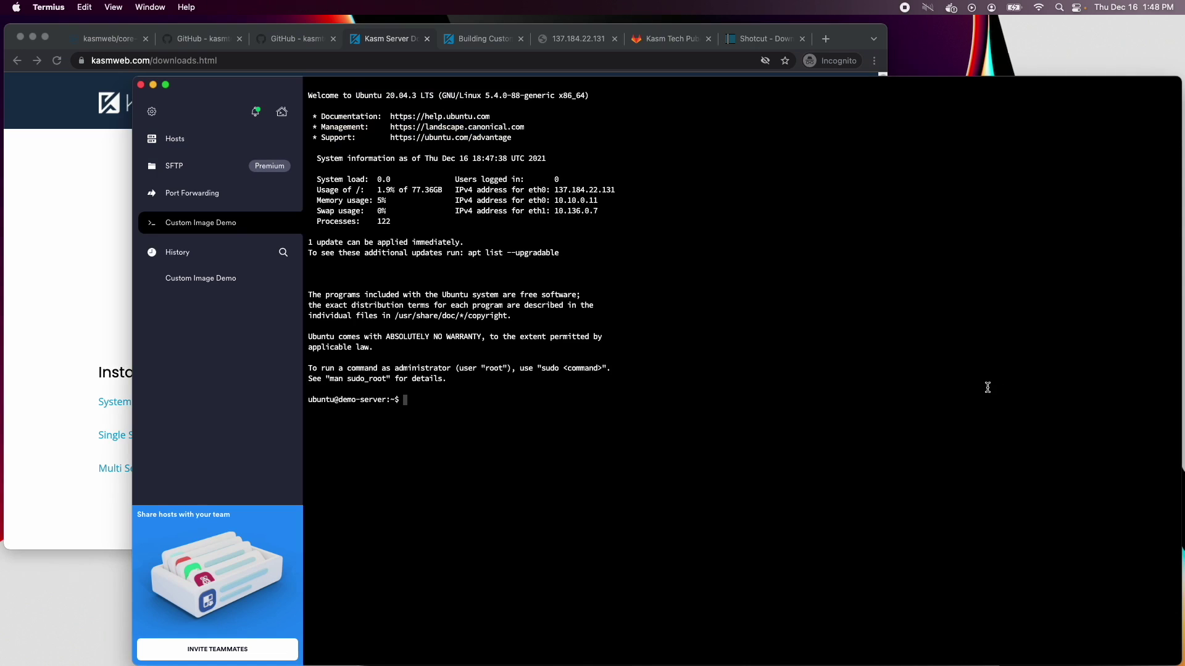
pyautogui.write('wget')
pyautogui.press('super+v')
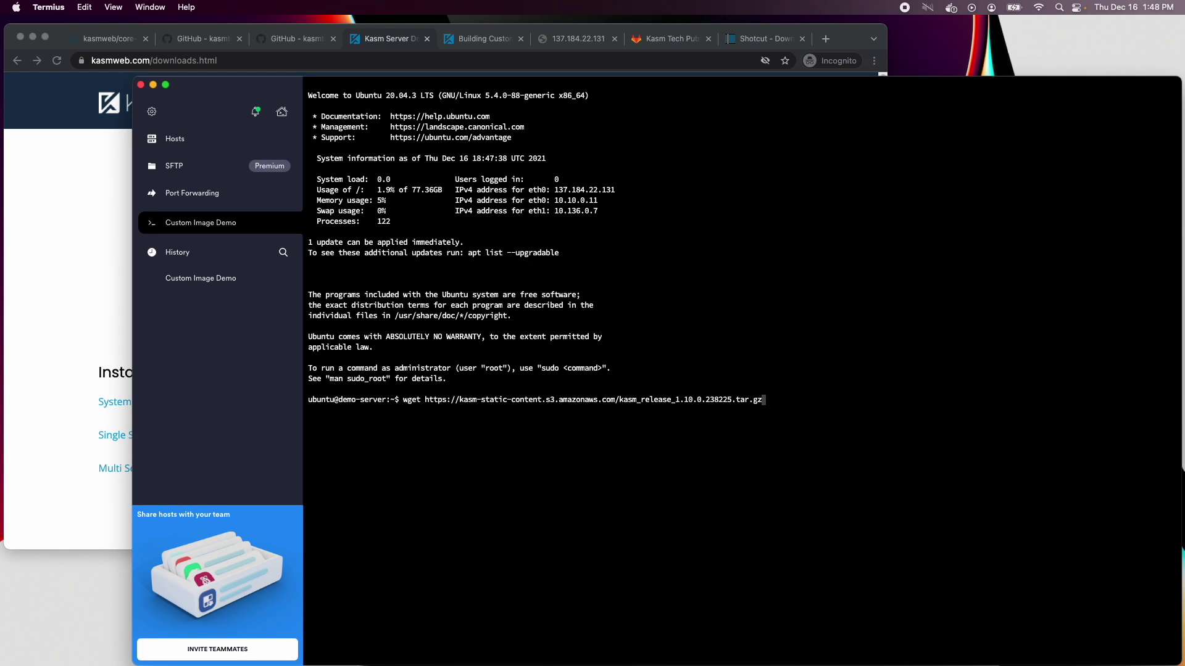
pyautogui.press('Return')
pyautogui.write('tar -xzvf kasm_re')
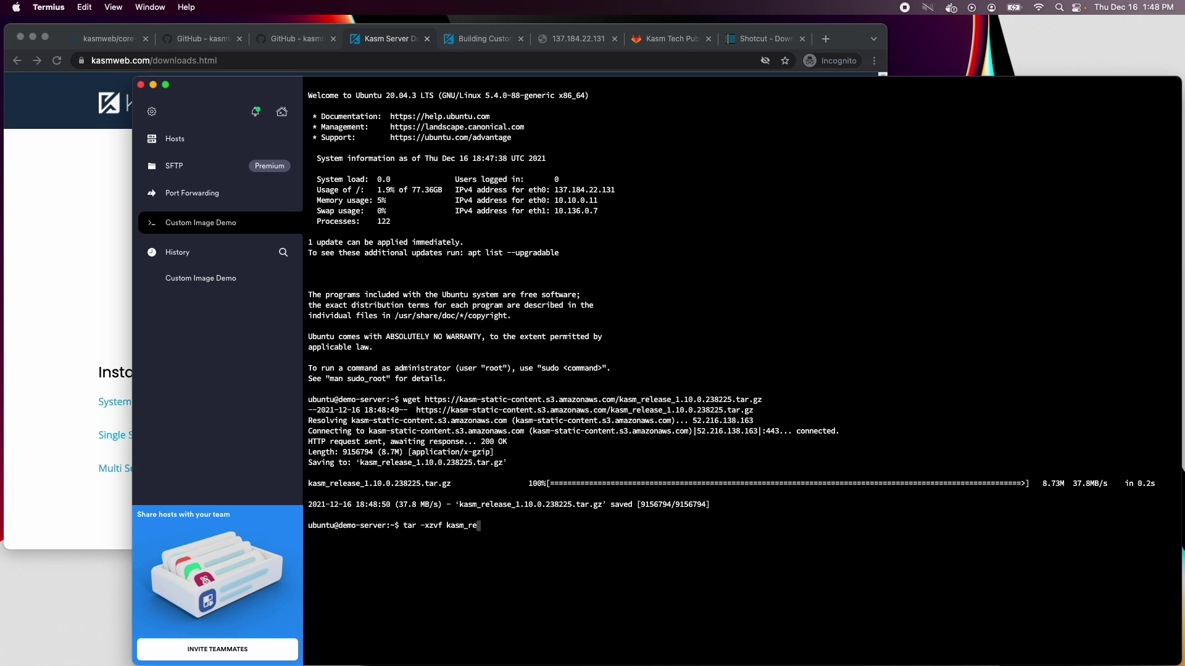
pyautogui.press('Tab')
pyautogui.press('Return')
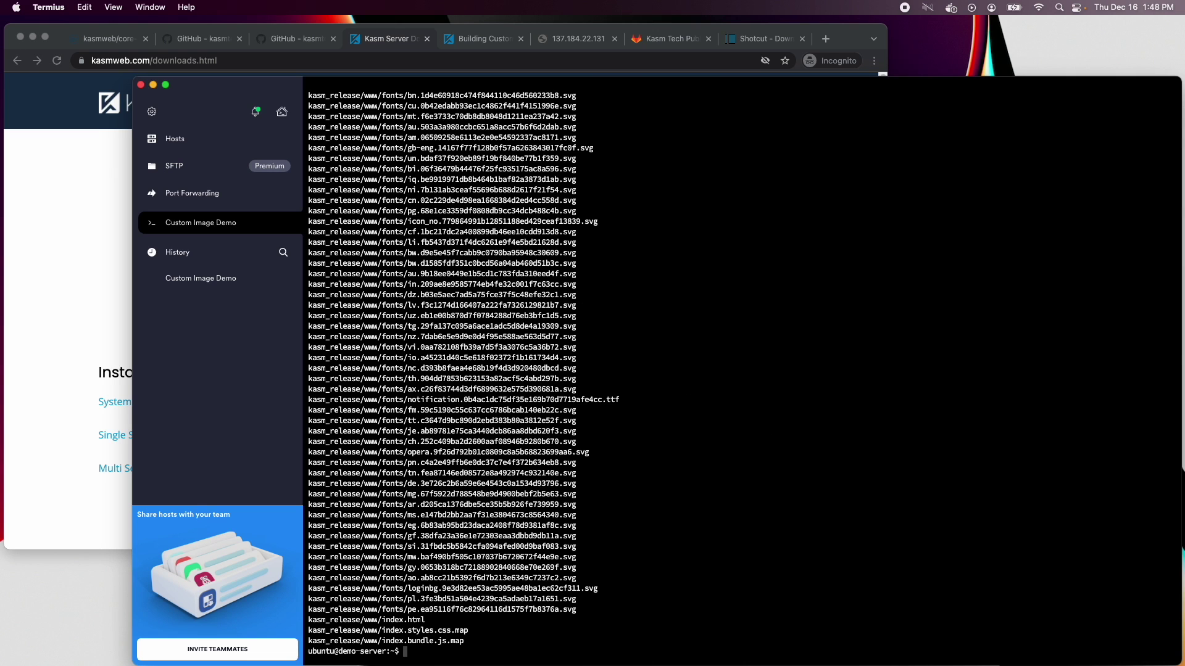
# Move into kasm_release and display the install.sh help options
pyautogui.write('cd kasm_release/')
pyautogui.press('Return')
pyautogui.write('sudo ')
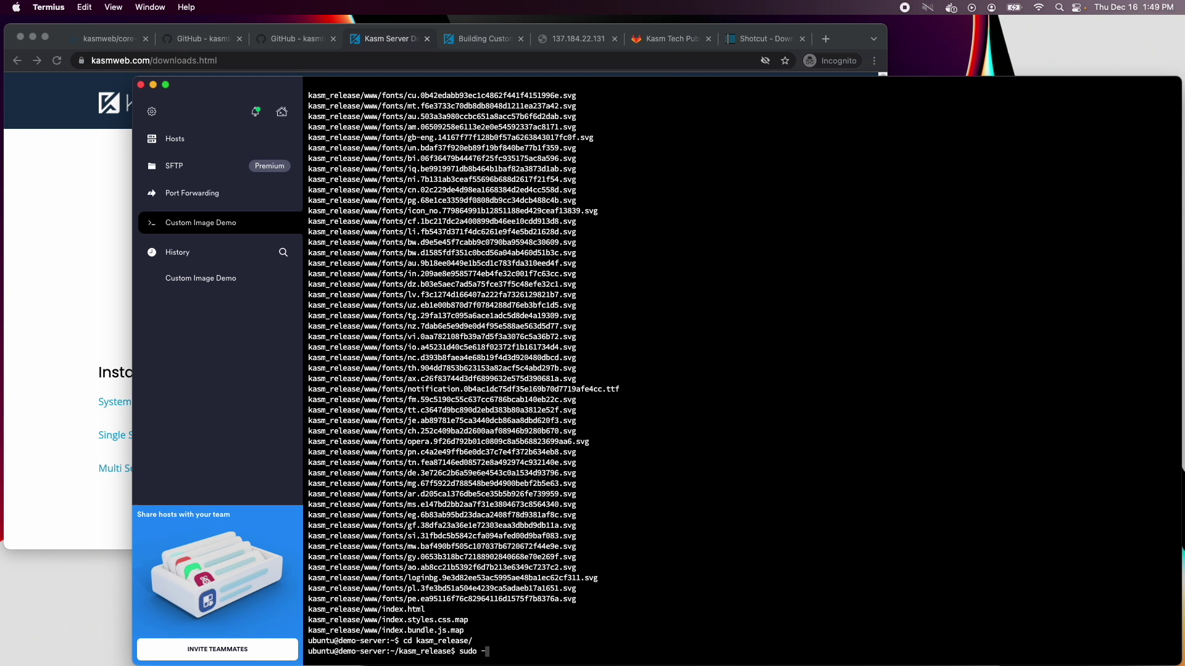
pyautogui.write('./install.sh .')
pyautogui.write('h')
pyautogui.press('Return')
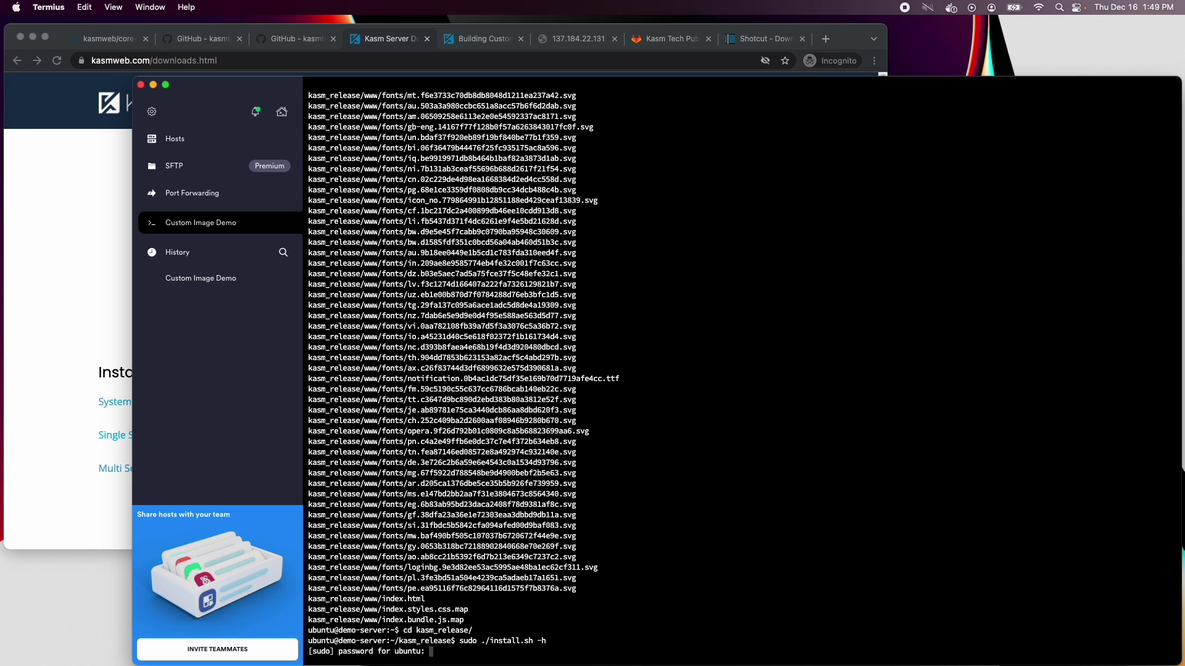
# Run sudo ./install.sh -I to install without the default Workspaces images
pyautogui.press('Return')
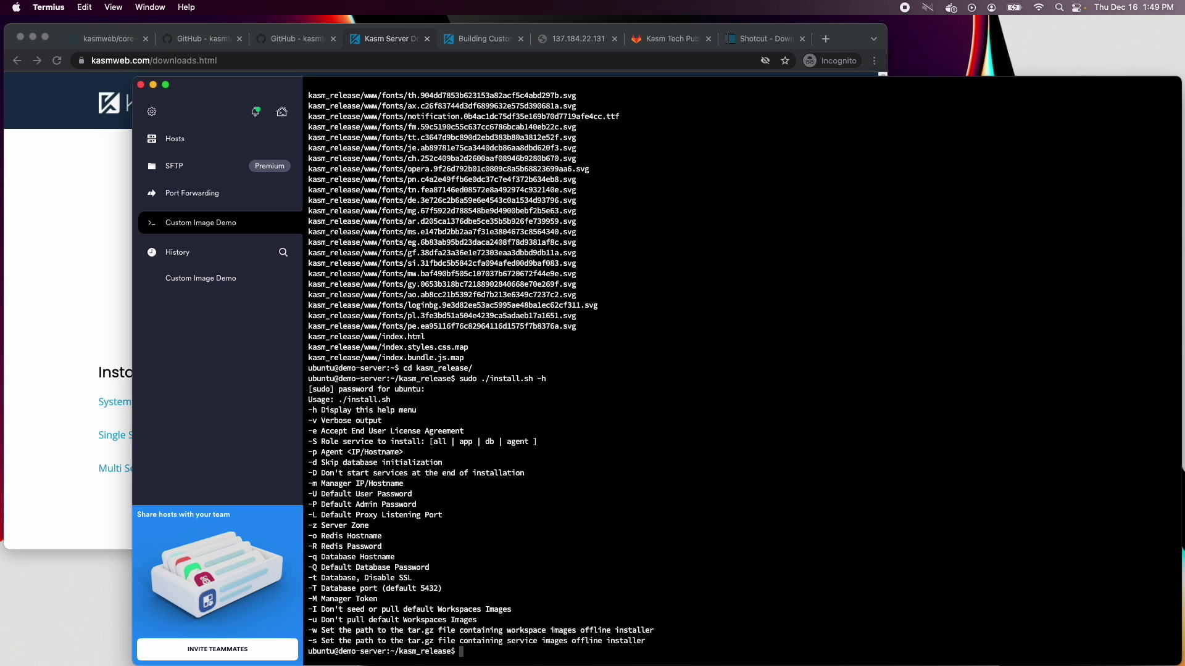
pyautogui.press('Up')
pyautogui.press('BackSpace')
pyautogui.moveTo(517, 610); pyautogui.dragTo(313, 610)
pyautogui.write('I')
pyautogui.press('Return')
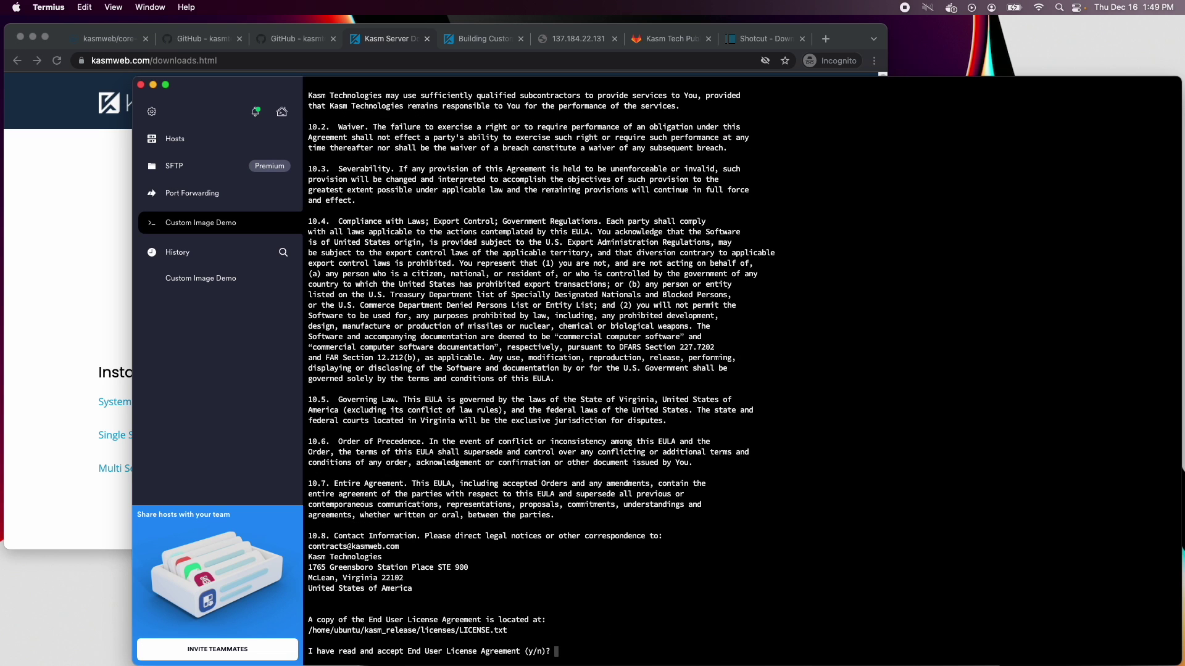
# Answer y to the licence agreement and the missing-swap warning so installation continues
pyautogui.write('y')
pyautogui.press('Return')
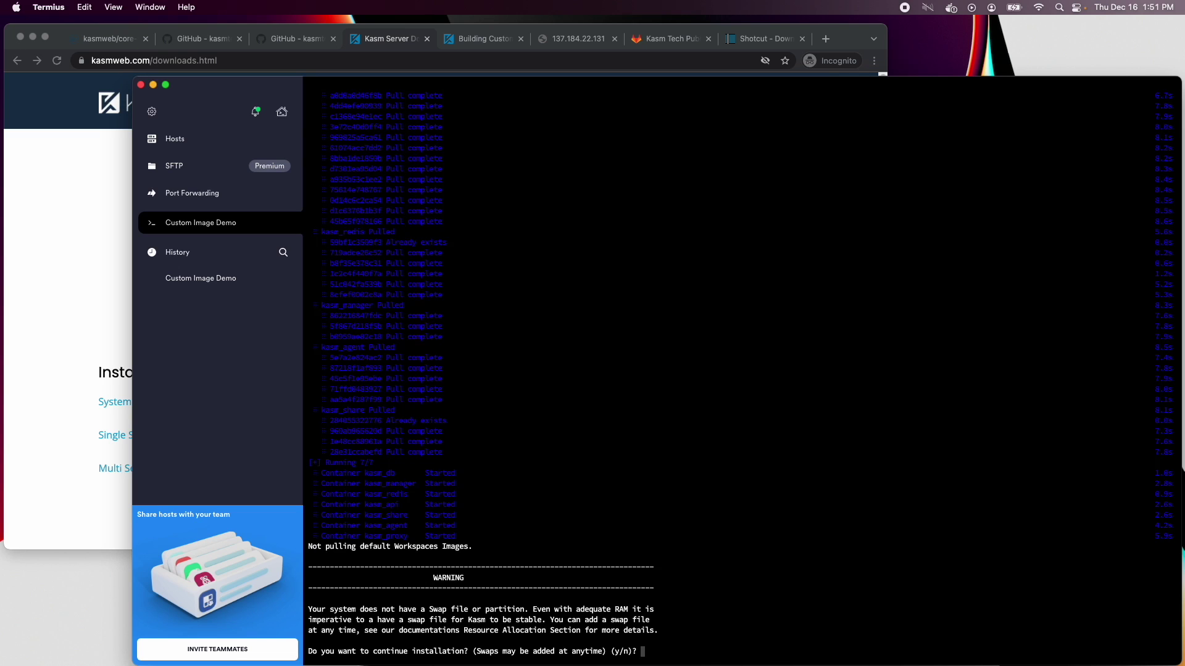
pyautogui.write('y')
pyautogui.press('Return')
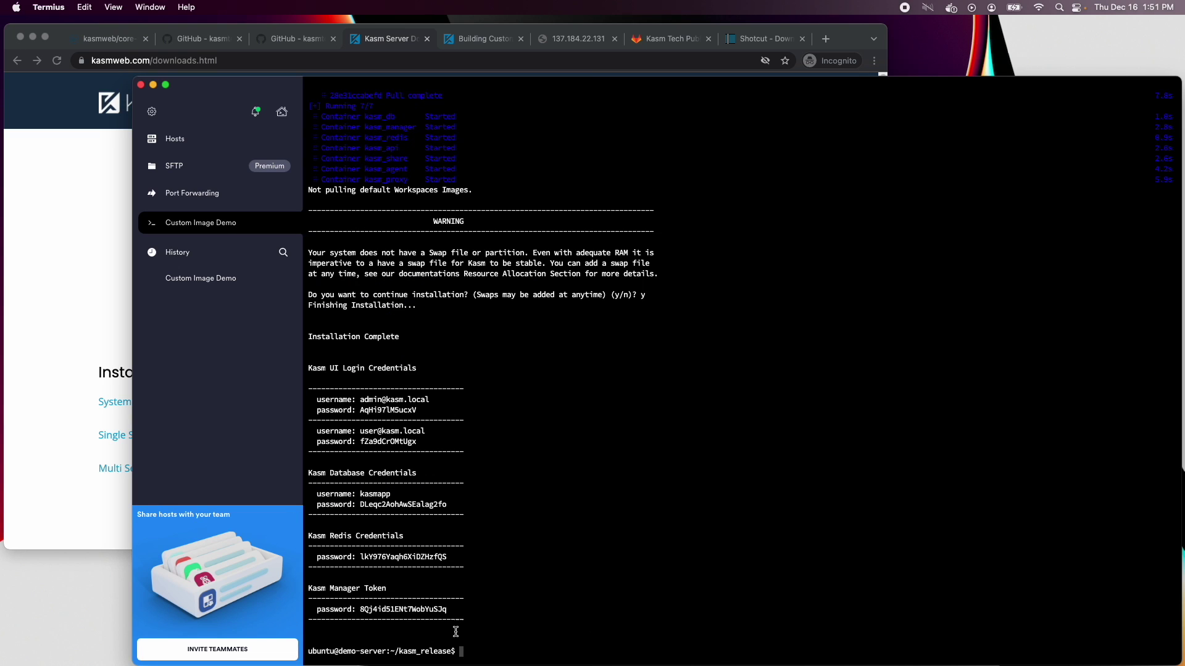
# Select the printed credentials, return to the home folder and open kasm_creds.txt in vim
pyautogui.moveTo(466, 622); pyautogui.dragTo(310, 335)
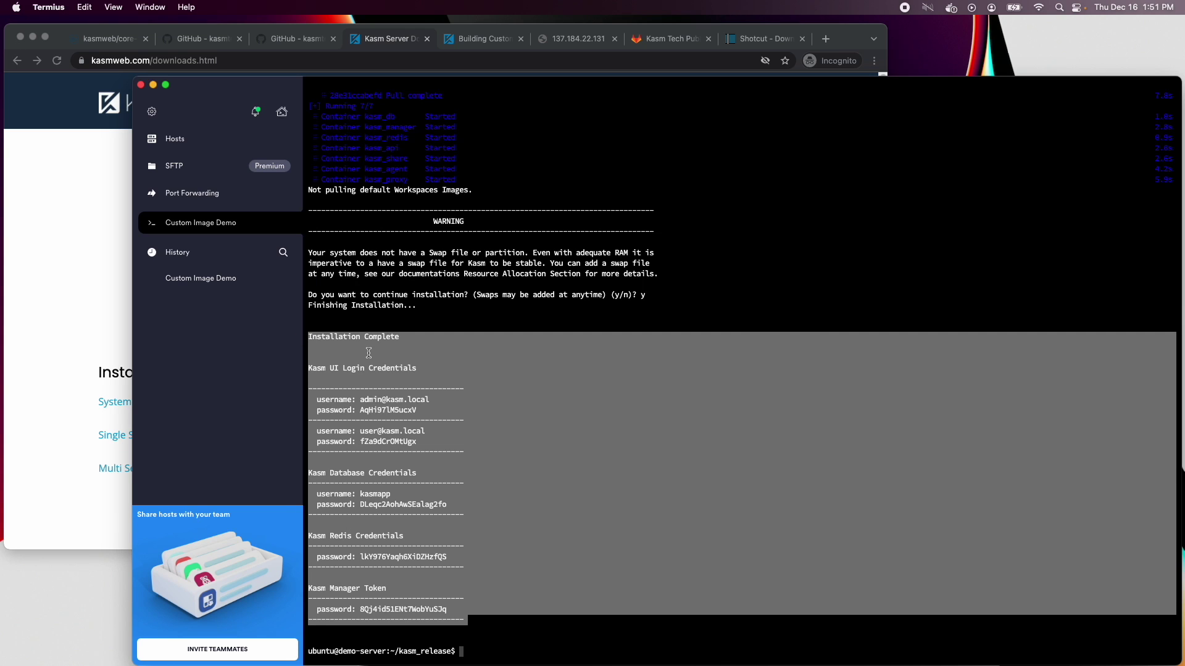
pyautogui.write('cd ..')
pyautogui.press('Return')
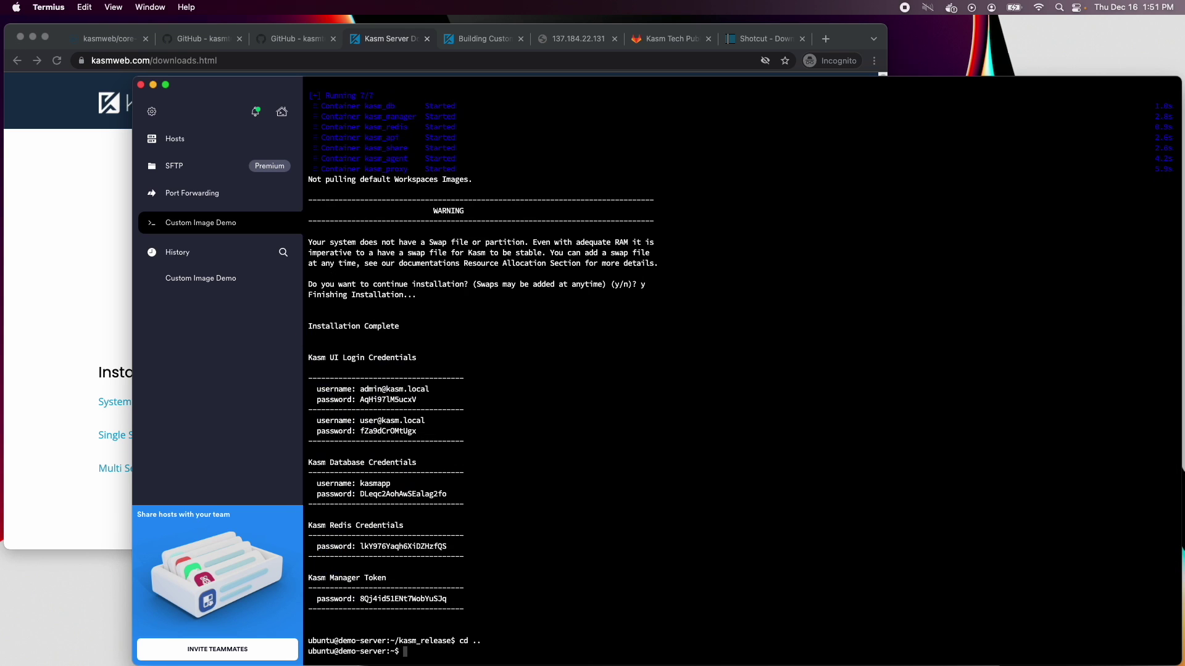
pyautogui.write('vim kasm_creds.txt')
pyautogui.press('Return')
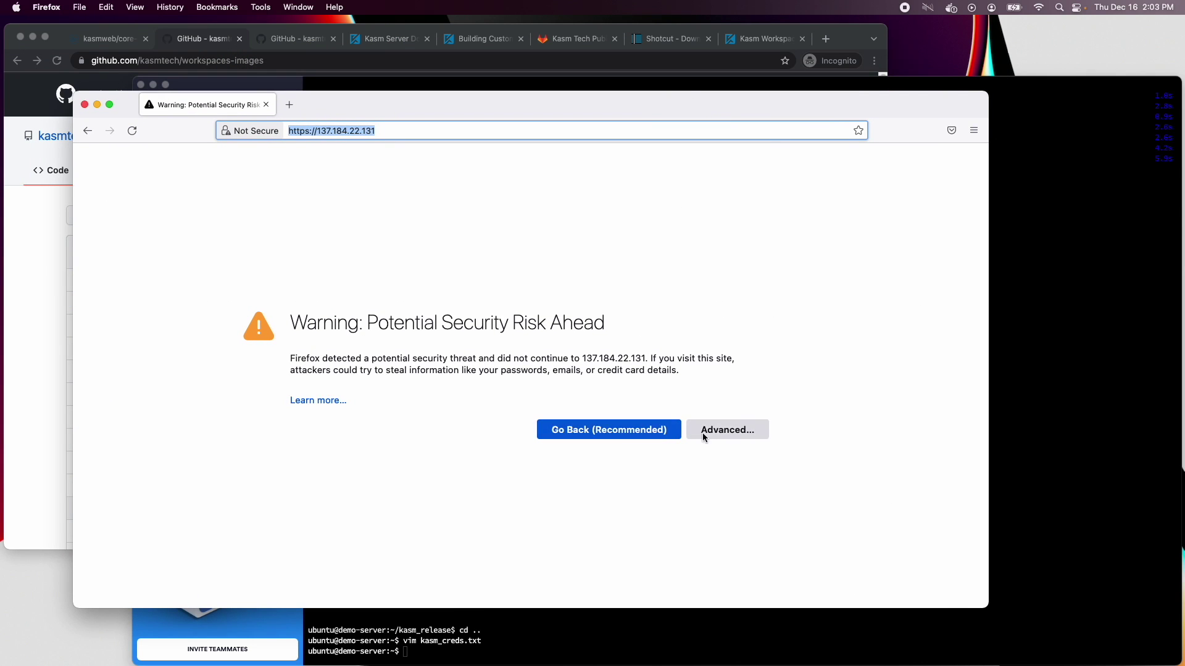
# Accept the certificate risk and log in to Kasm with the admin account
pyautogui.click(727, 430)
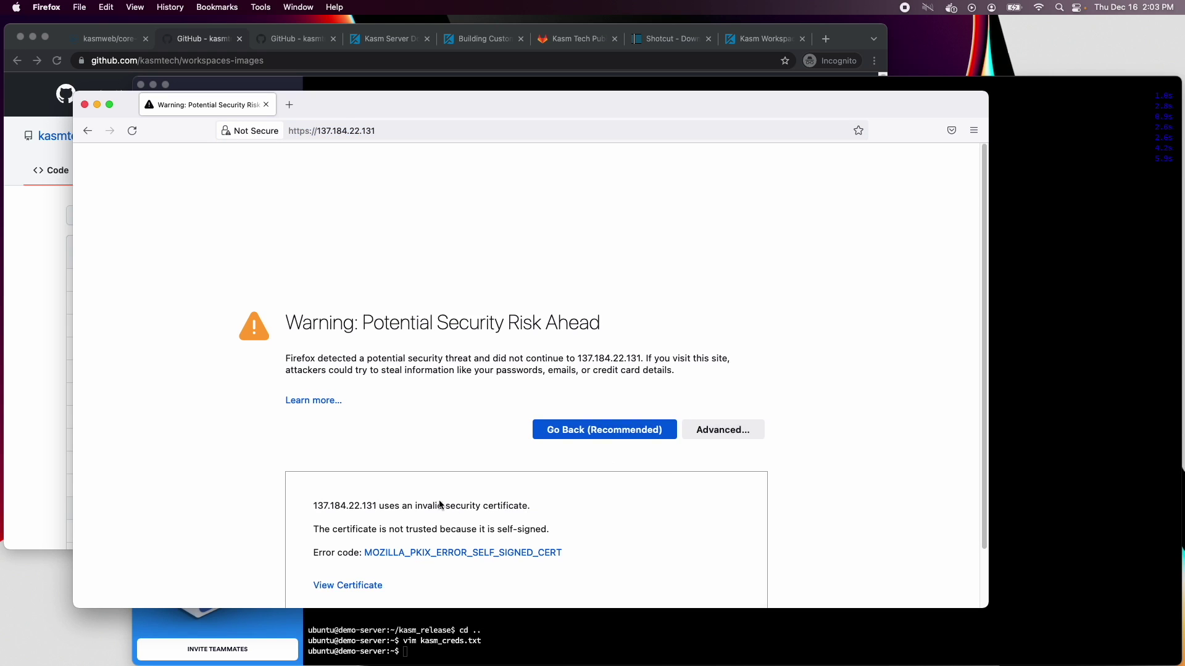
pyautogui.click(649, 562)
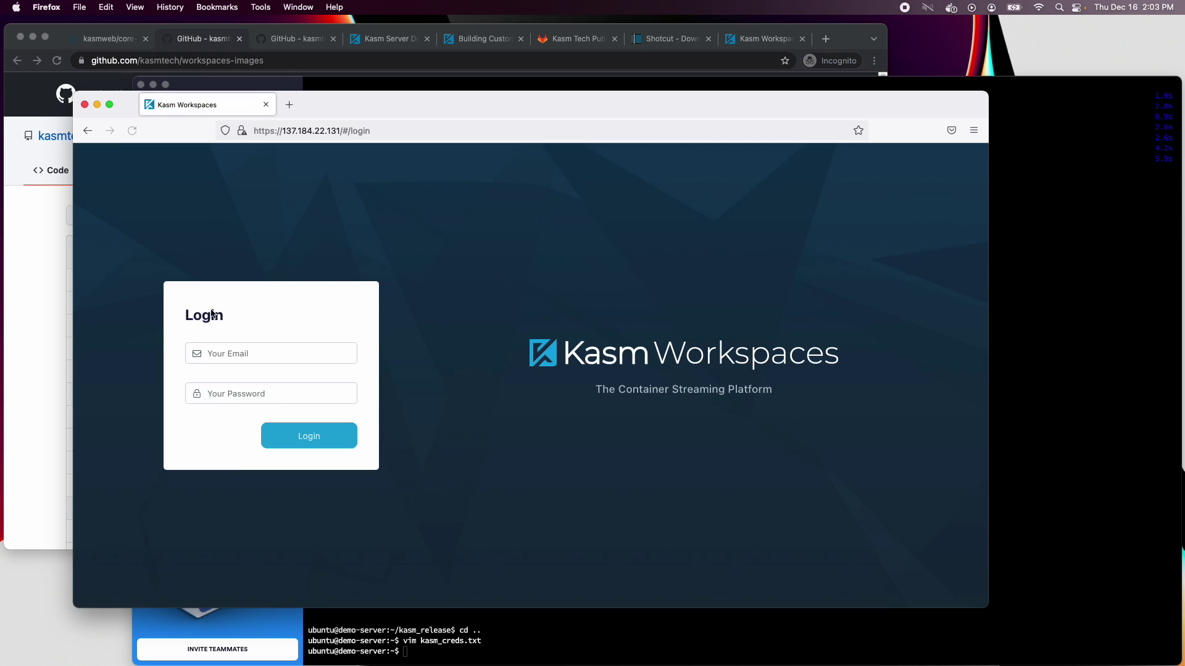
pyautogui.click(228, 356)
pyautogui.write('ad')
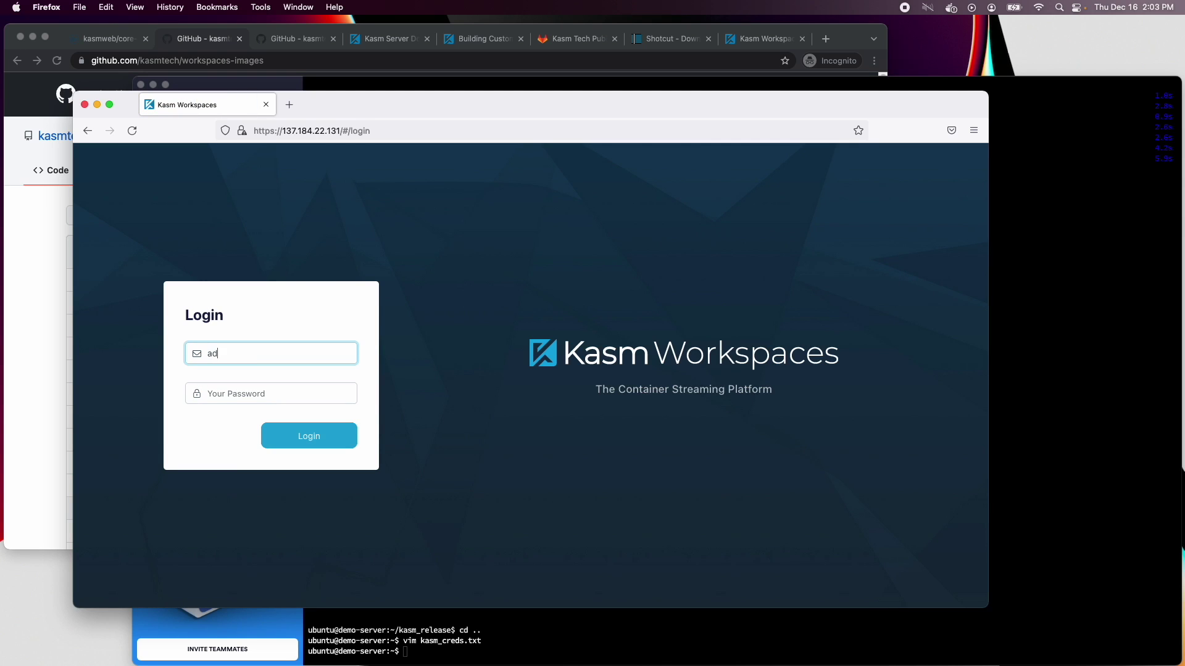
pyautogui.write('min@kasm.local')
pyautogui.press('Tab')
pyautogui.press('super+v')
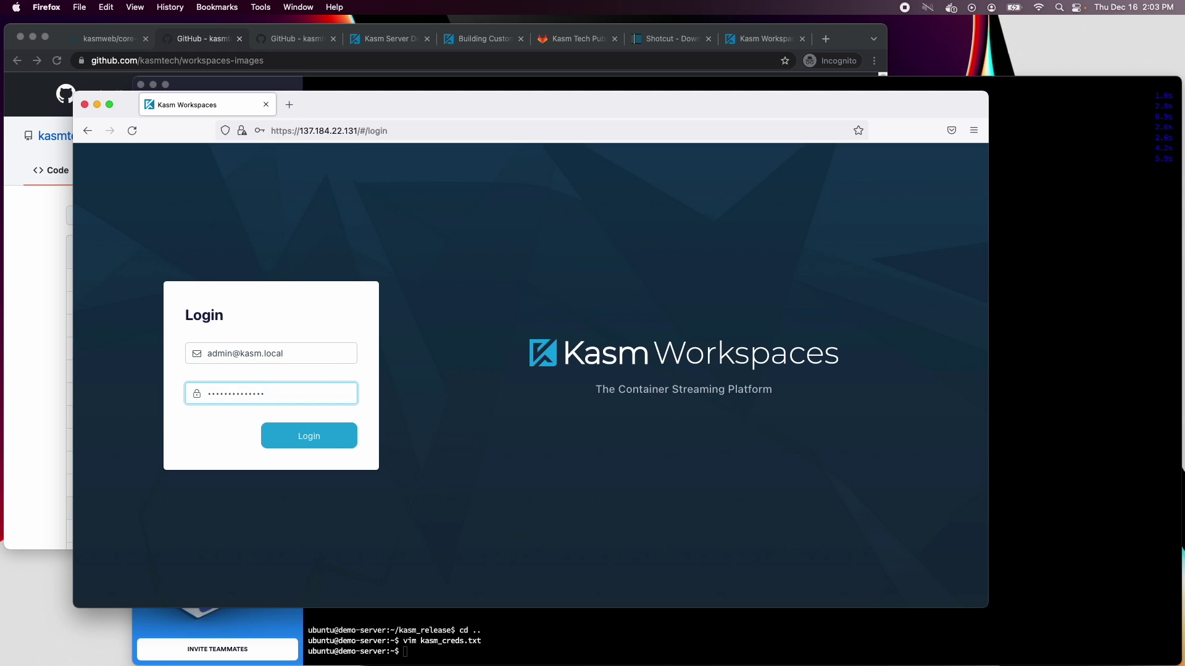
pyautogui.press('Return')
pyautogui.click(327, 320)
# Reset the admin user's password from the Users list, entering and confirming a new one
pyautogui.click(122, 238)
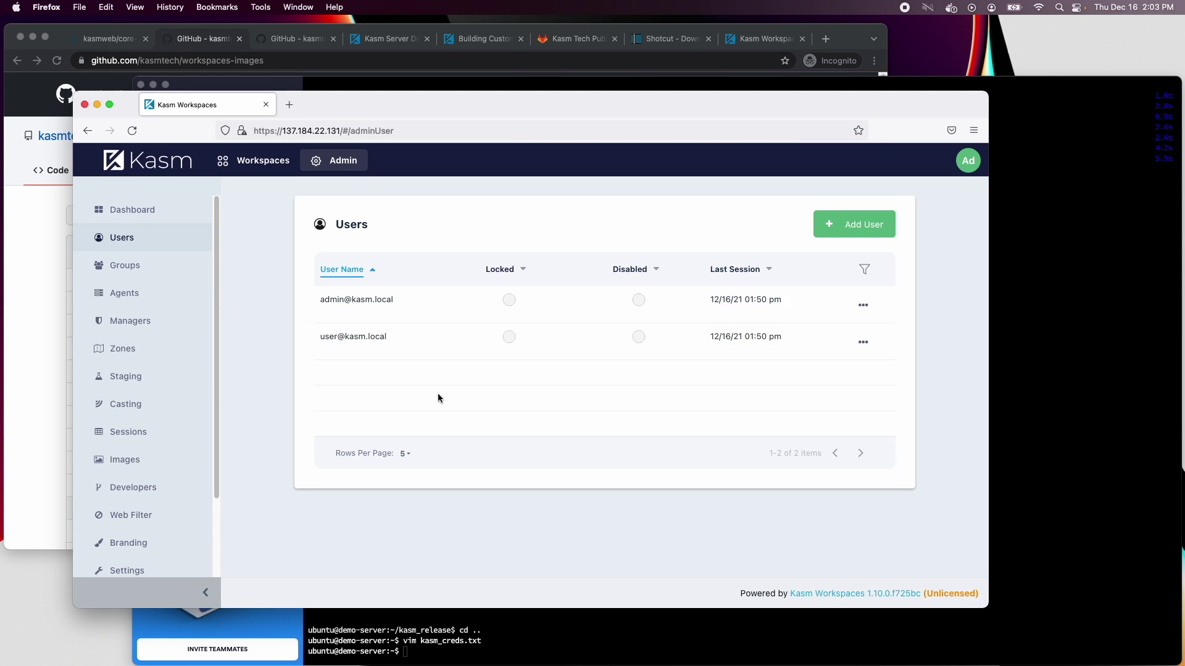
pyautogui.click(862, 302)
pyautogui.click(833, 349)
pyautogui.click(449, 369)
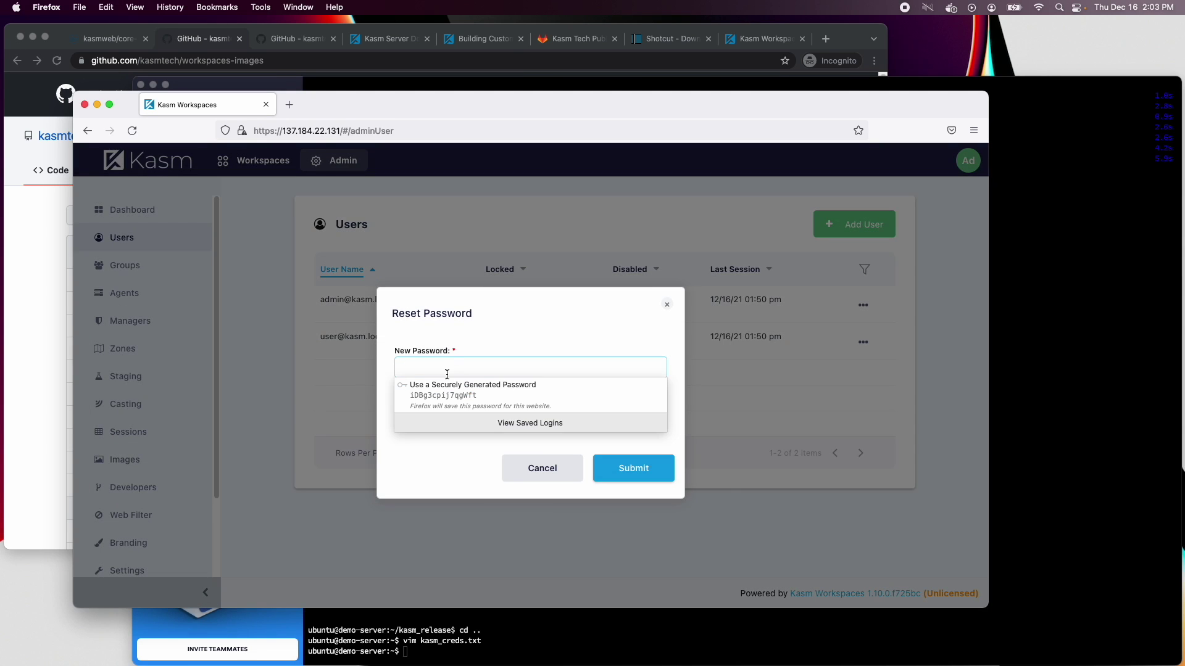
pyautogui.write('•••••••••')
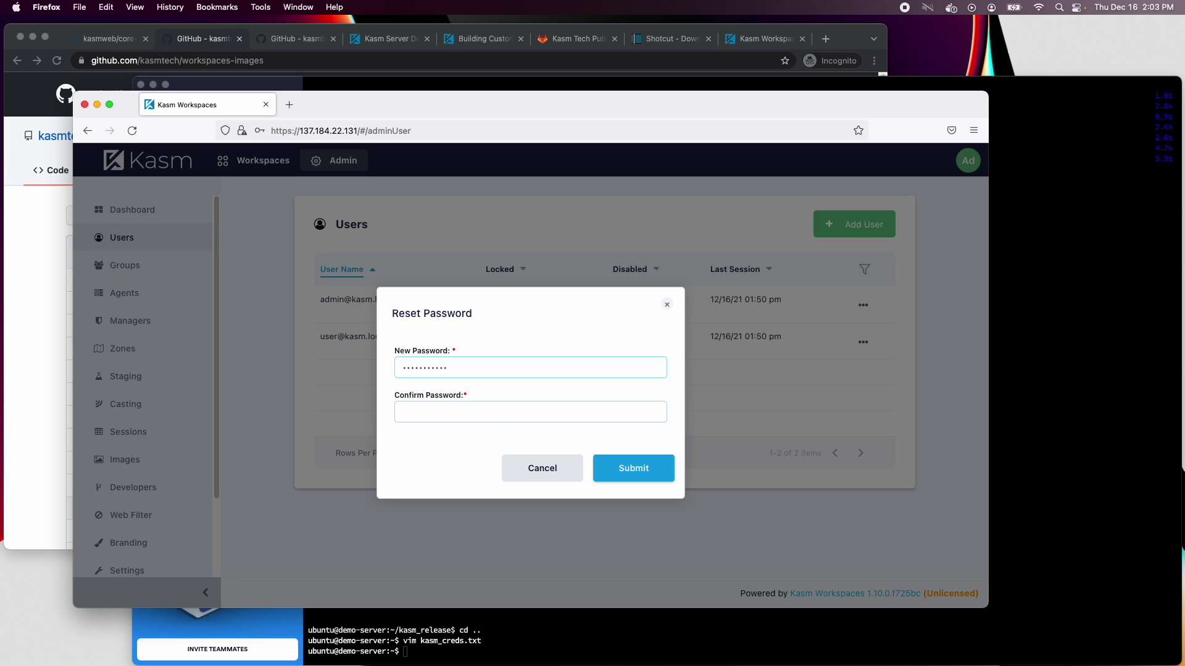
pyautogui.press('Tab')
pyautogui.write('••••••••••••')
pyautogui.click(664, 469)
pyautogui.click(389, 293)
# Sign back in as admin with the new password, declining to save the login
pyautogui.click(302, 172)
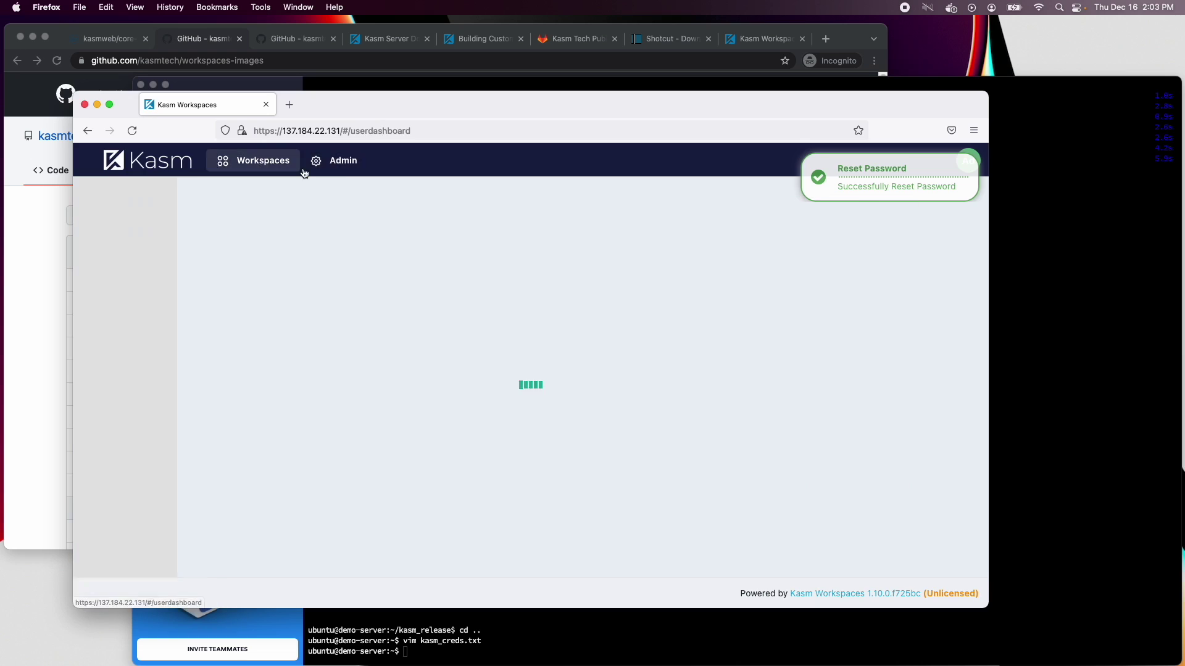
pyautogui.click(233, 352)
pyautogui.write('admin@ka')
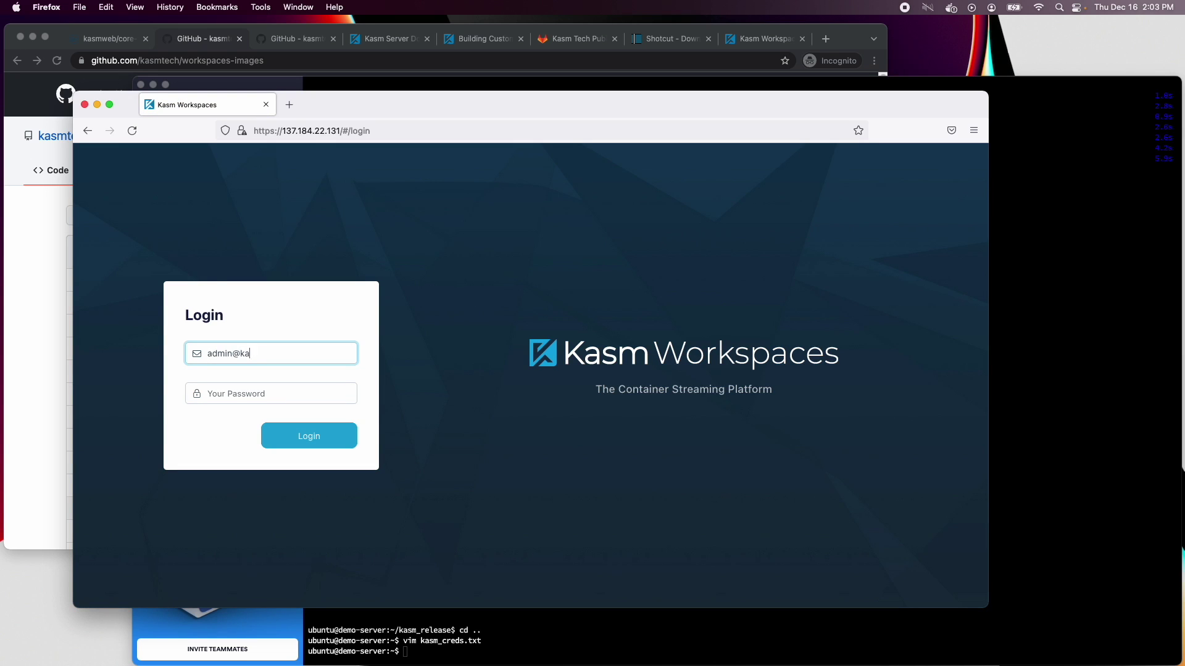
pyautogui.write('sm.local')
pyautogui.press('Tab')
pyautogui.write('•••••••')
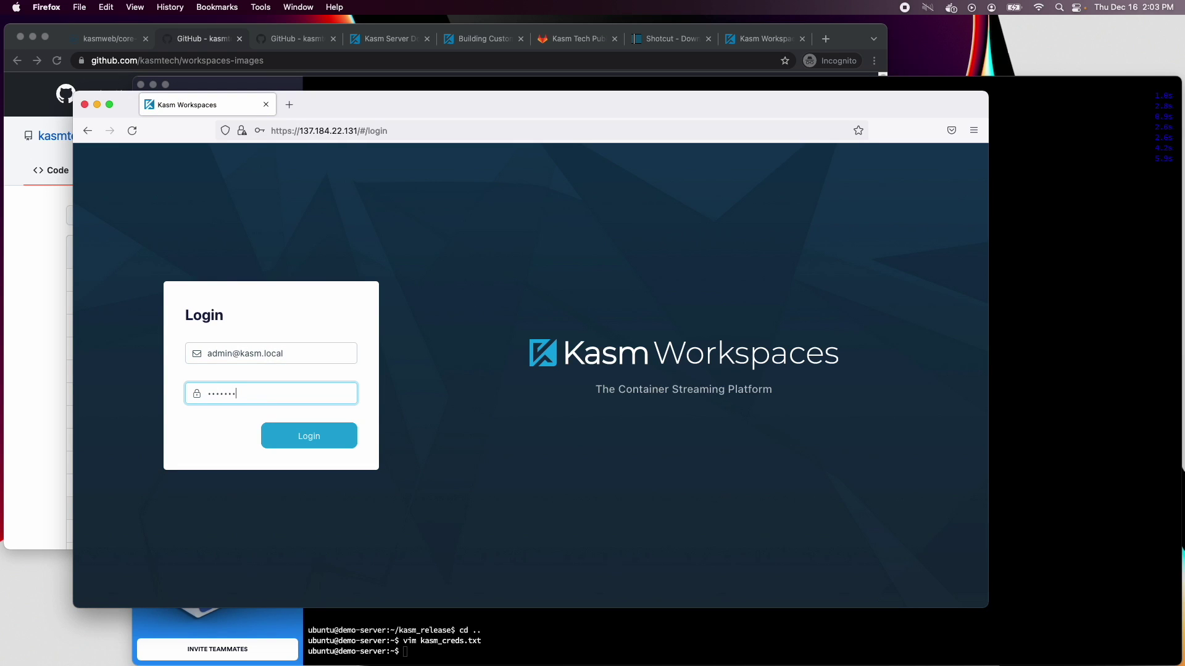
pyautogui.press('Return')
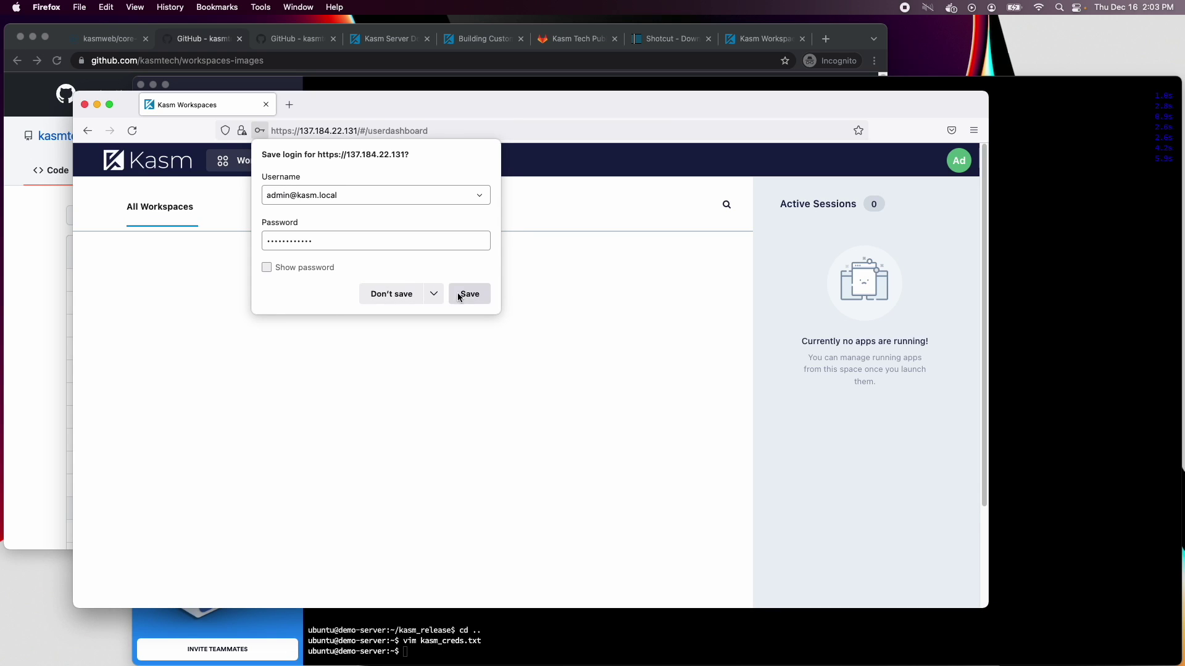
pyautogui.click(389, 294)
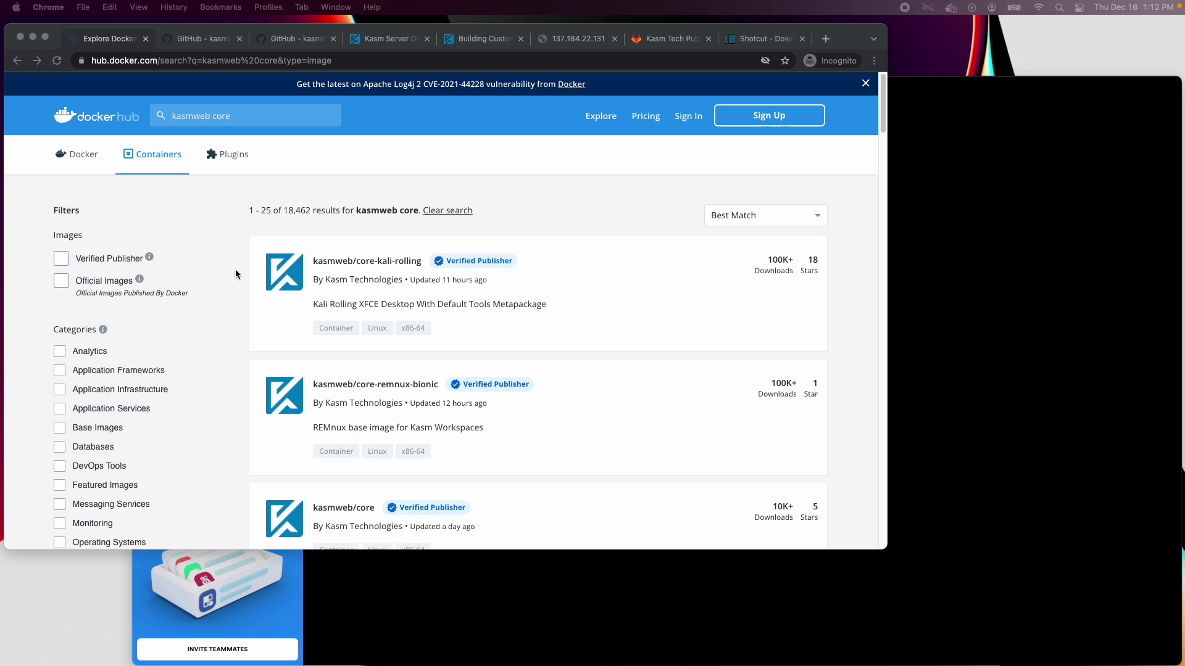
# Scroll the kasmweb core search results down to kasmweb/core-ubuntu-bionic
pyautogui.scroll(-3, 236, 272)
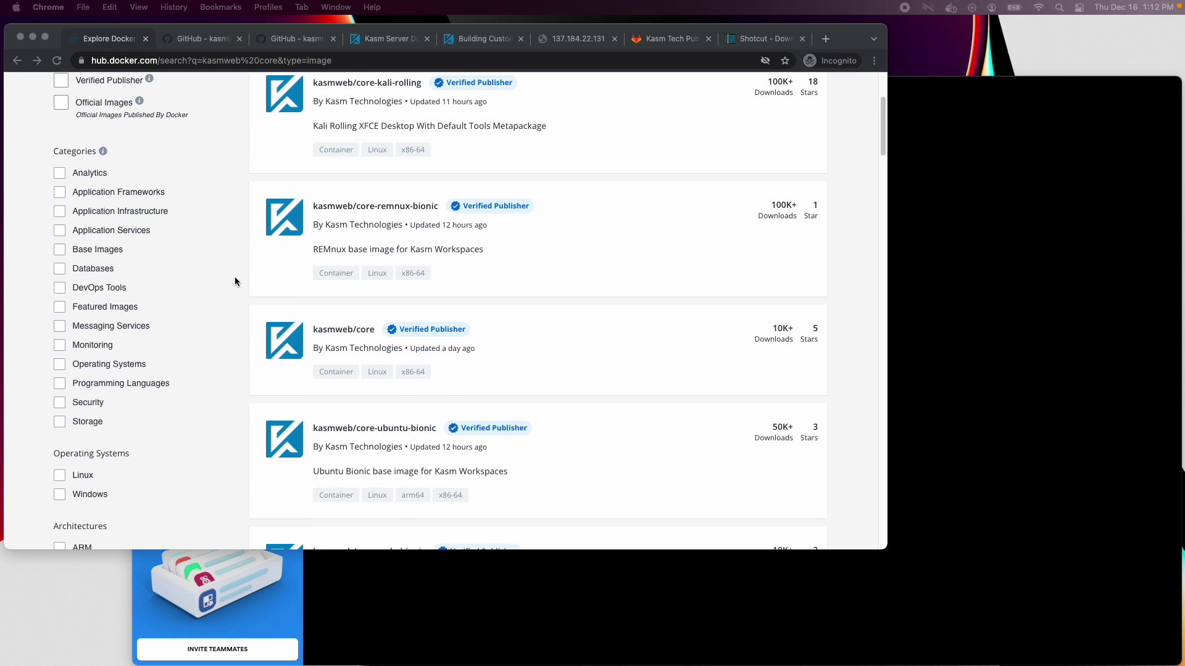
pyautogui.scroll(-1, 235, 281)
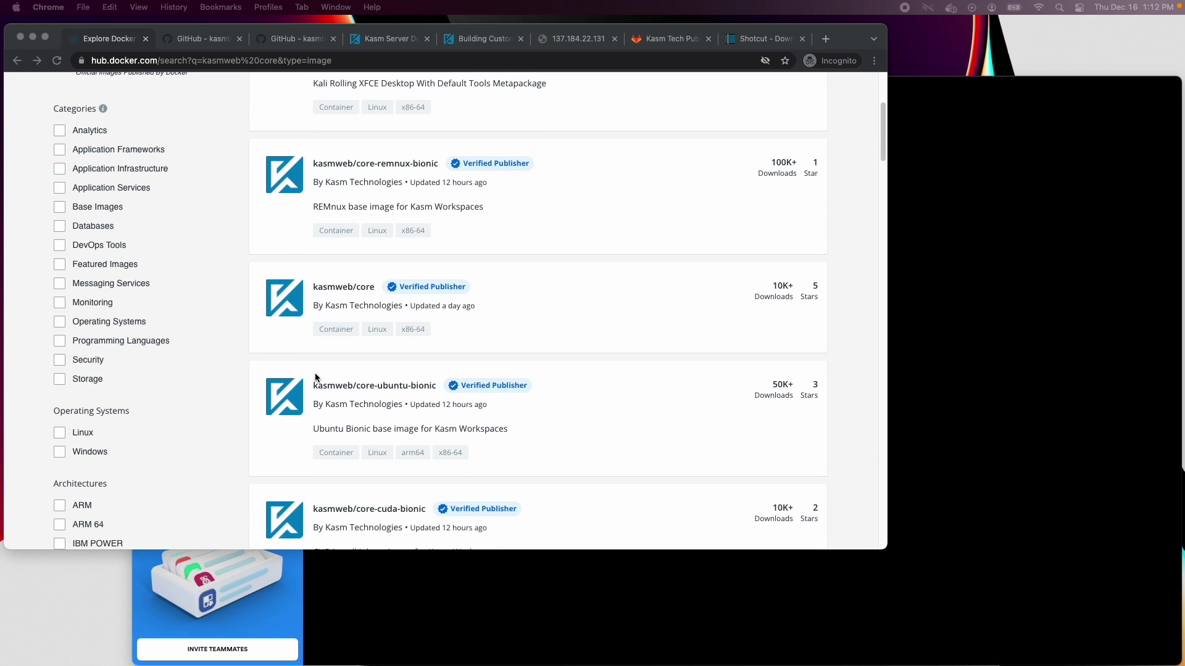
pyautogui.click(377, 386)
# Open kasmweb/core-ubuntu-bionic and browse its tags, including 1.10.0-rolling
pyautogui.click(379, 389)
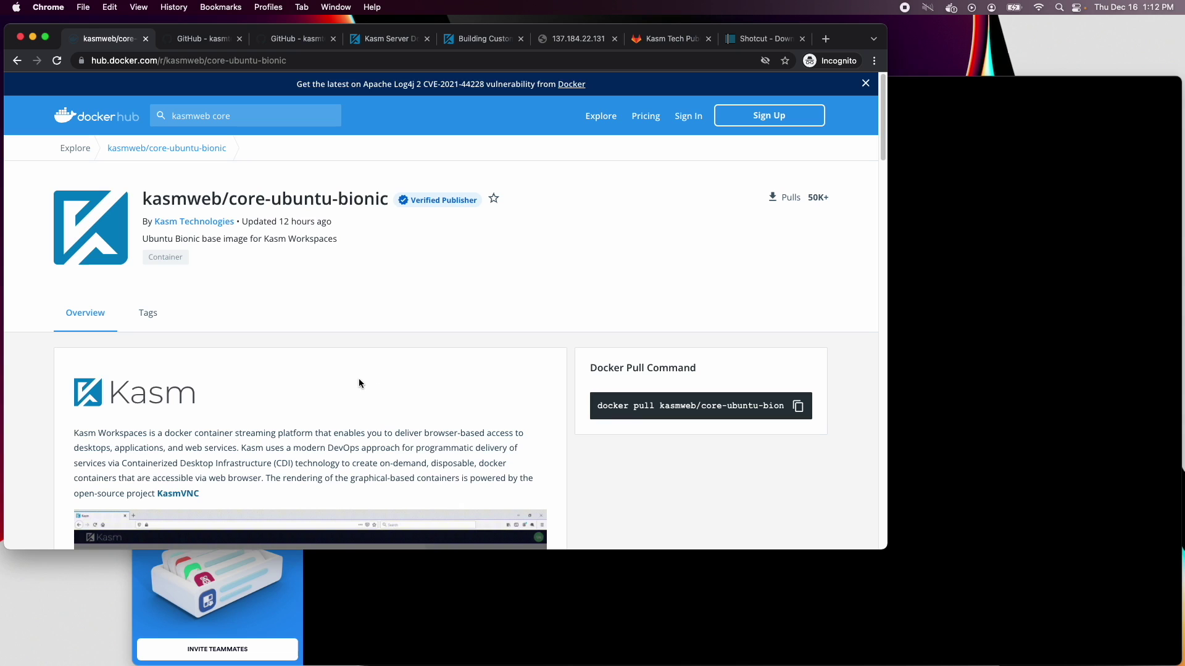
pyautogui.click(149, 313)
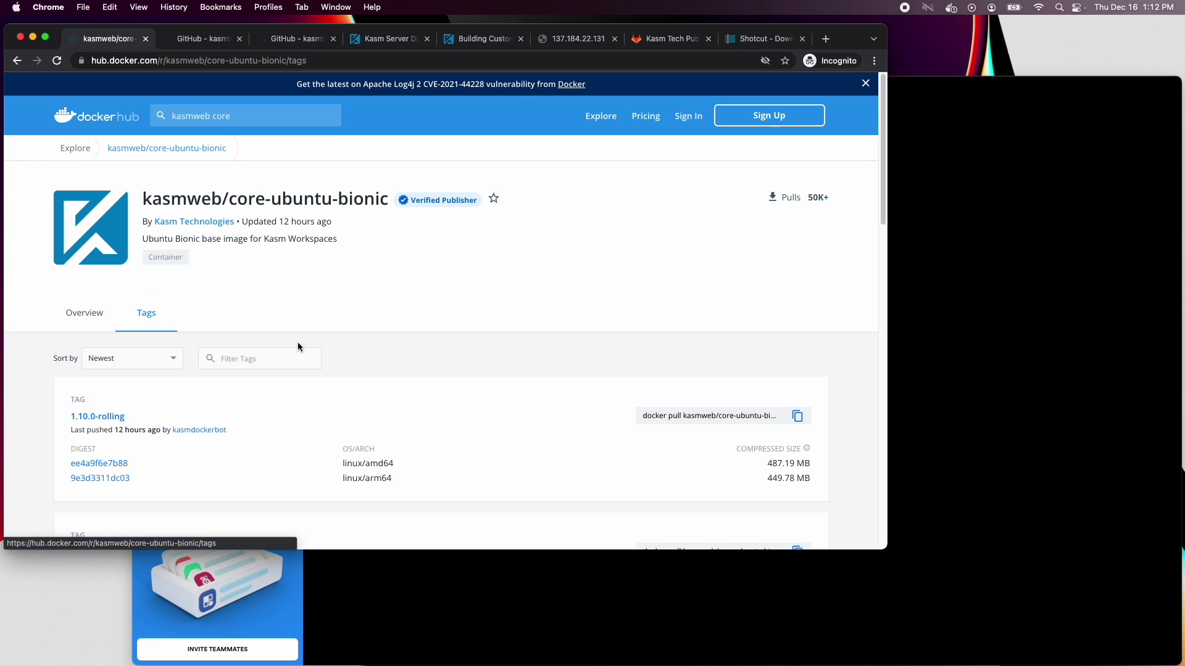
pyautogui.scroll(-5, 297, 347)
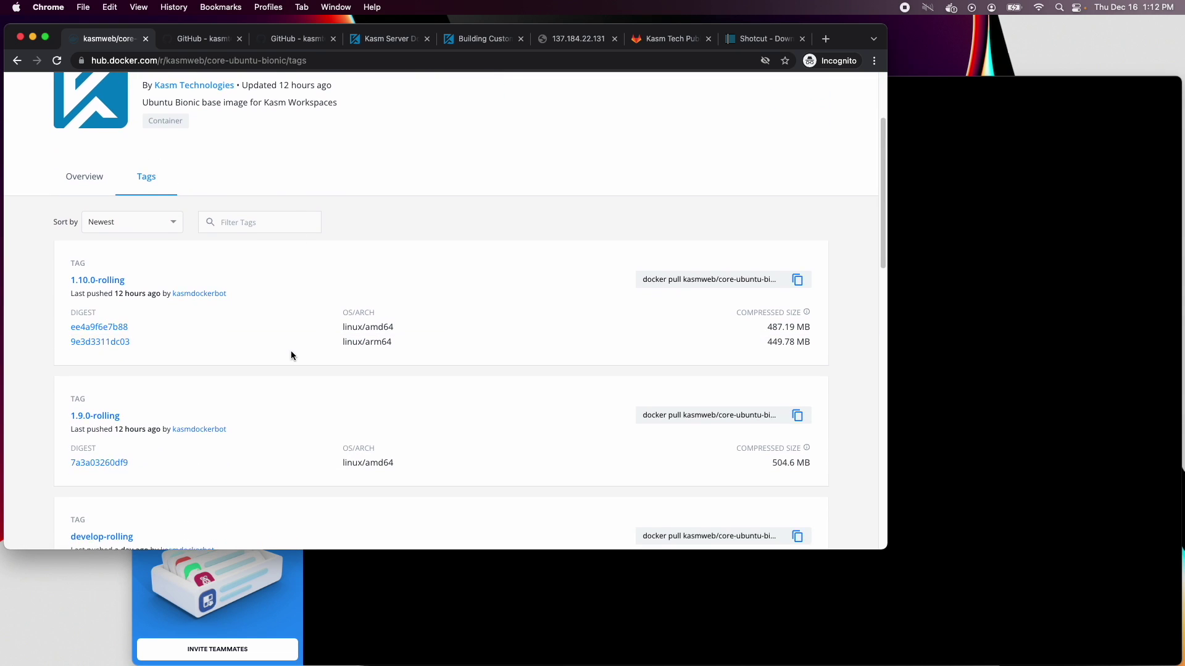
pyautogui.scroll(-8, 291, 353)
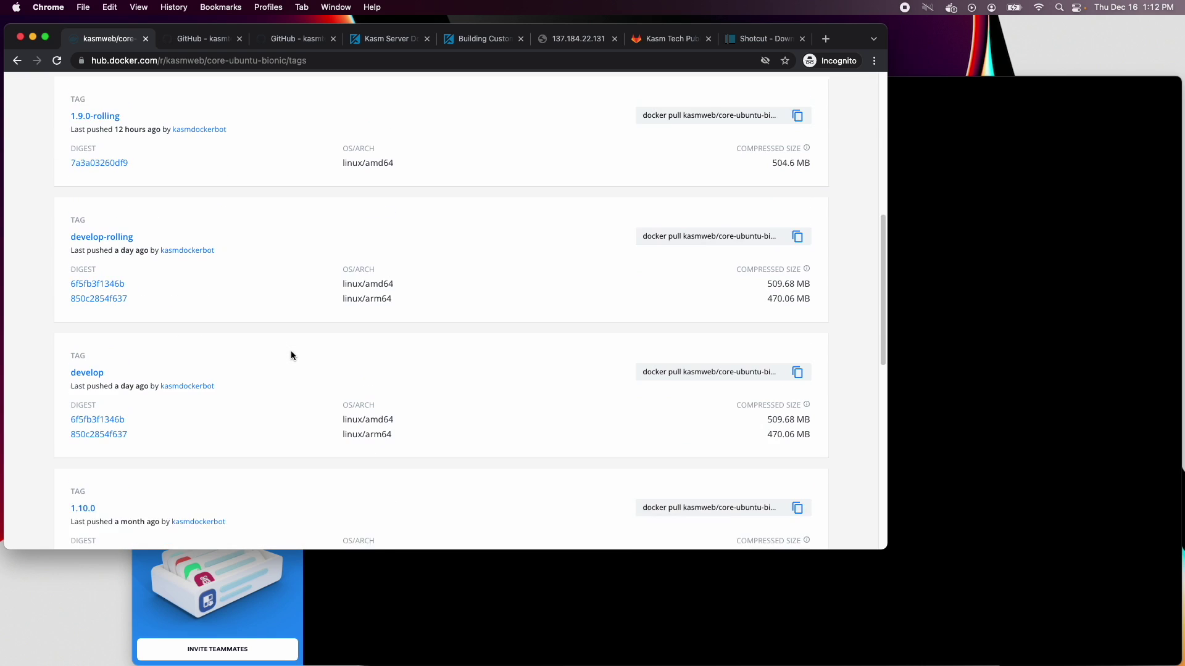
pyautogui.scroll(-2, 290, 355)
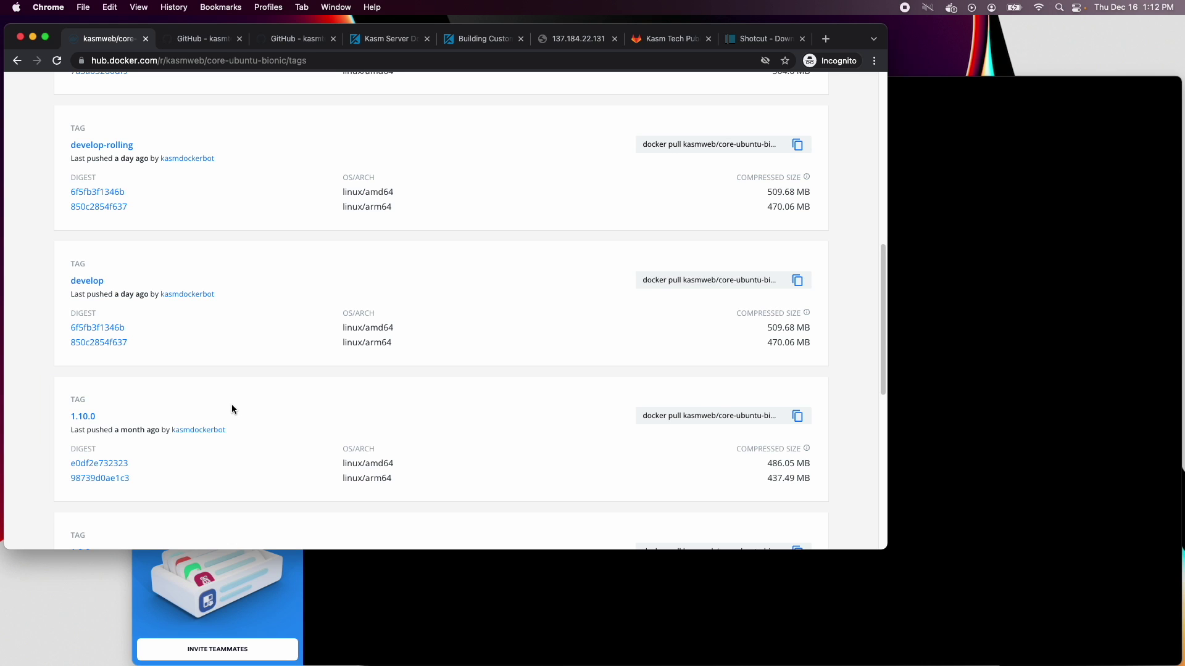
pyautogui.scroll(4, 232, 408)
pyautogui.scroll(2, 232, 409)
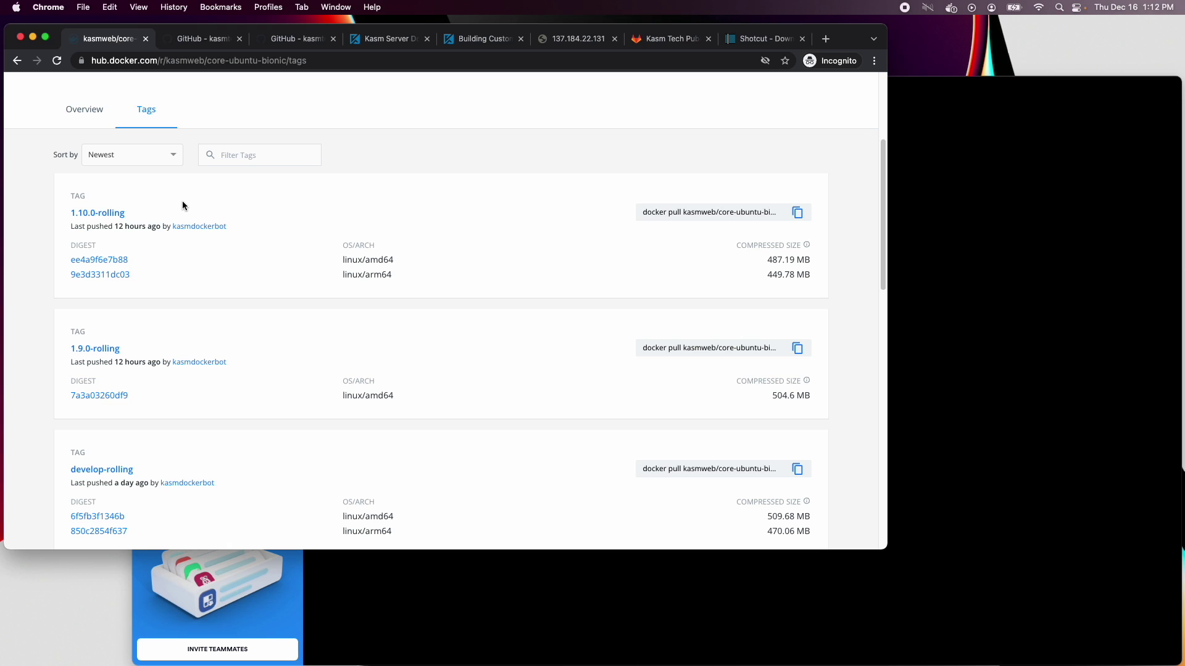
# Scroll through the dockerfile-kasm-* files in the kasmtech/workspaces-images repository
pyautogui.press('super+bracketleft')
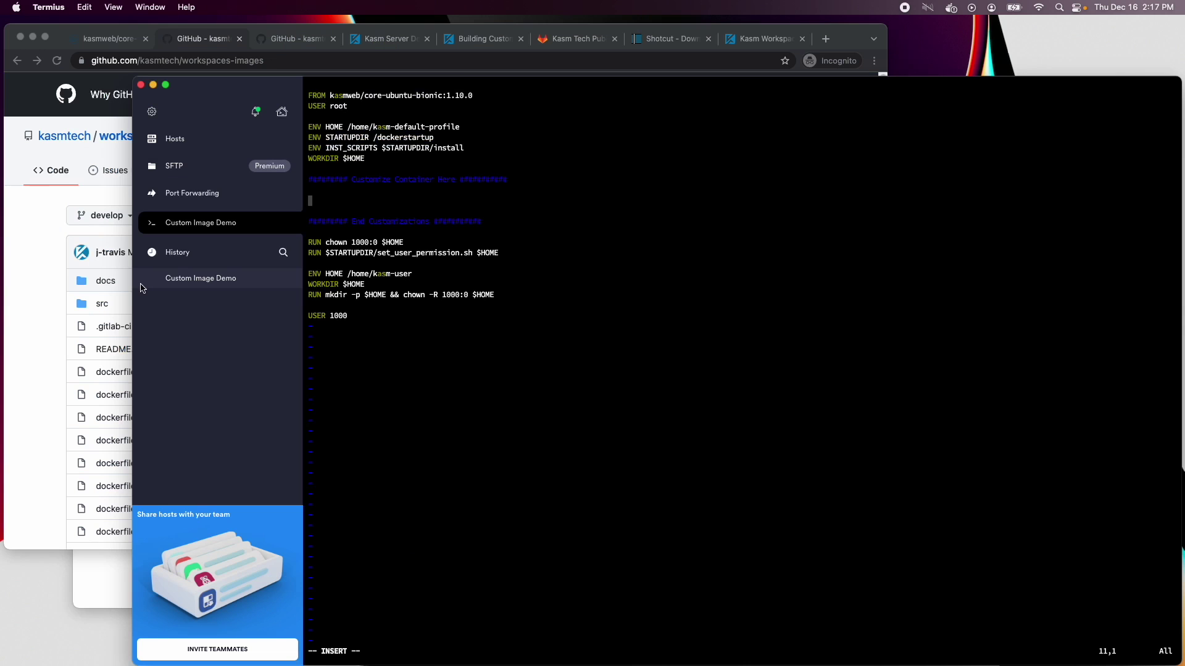
pyautogui.click(26, 296)
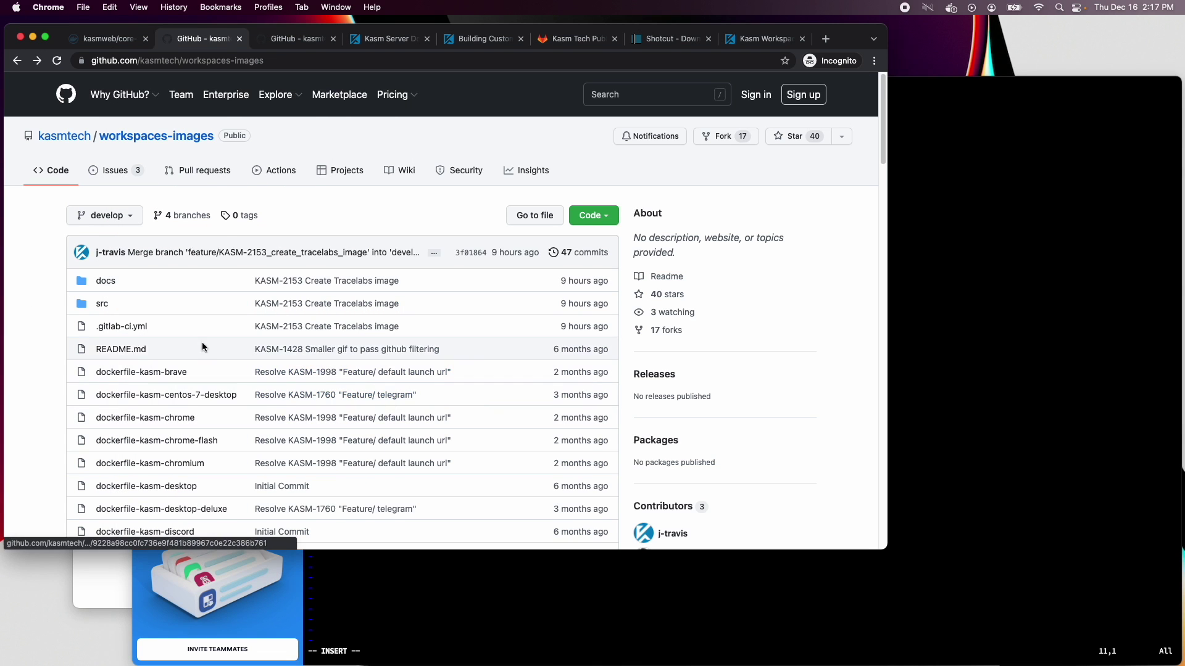
pyautogui.scroll(-3, 196, 404)
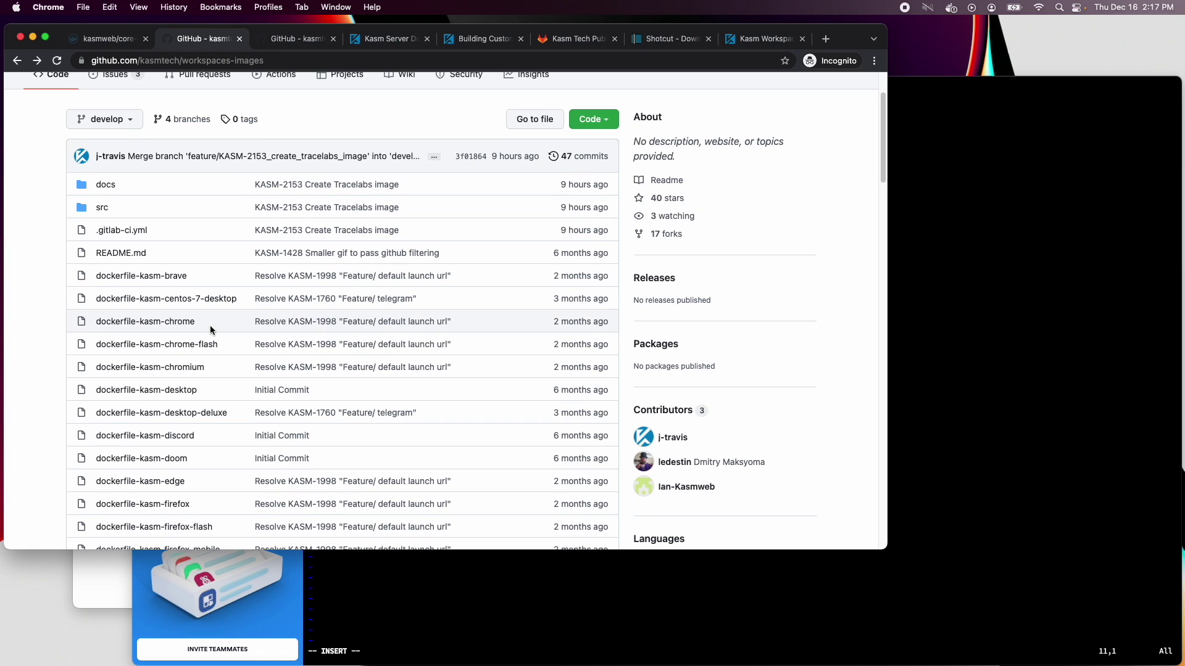
pyautogui.scroll(-8, 272, 432)
pyautogui.scroll(-8, 272, 434)
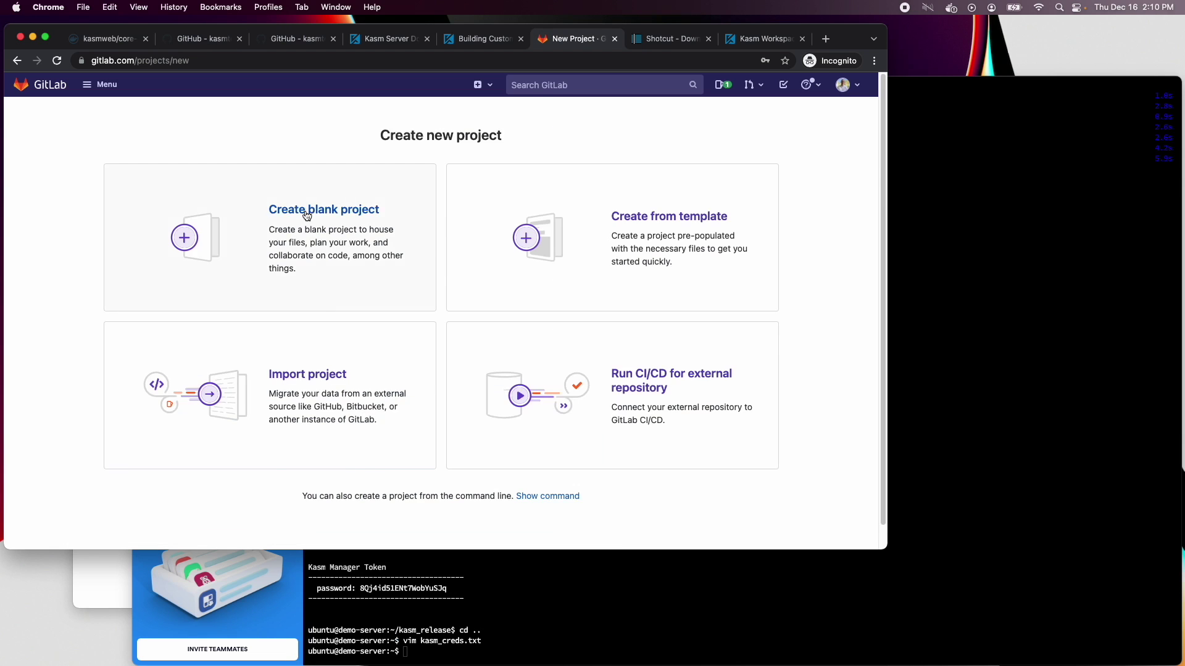
# Create public project workspaces-video-editing under kasm-tech-public, described 'A Workspaces image dedicated to video editing.'
pyautogui.click(309, 207)
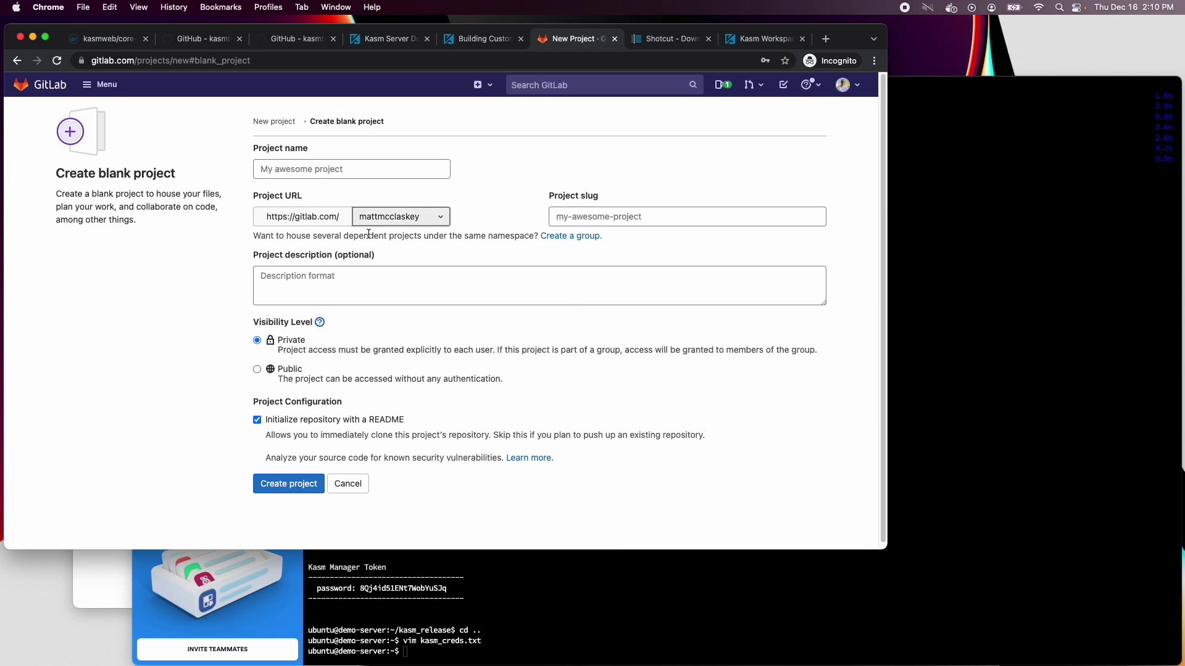
pyautogui.click(402, 217)
pyautogui.click(420, 254)
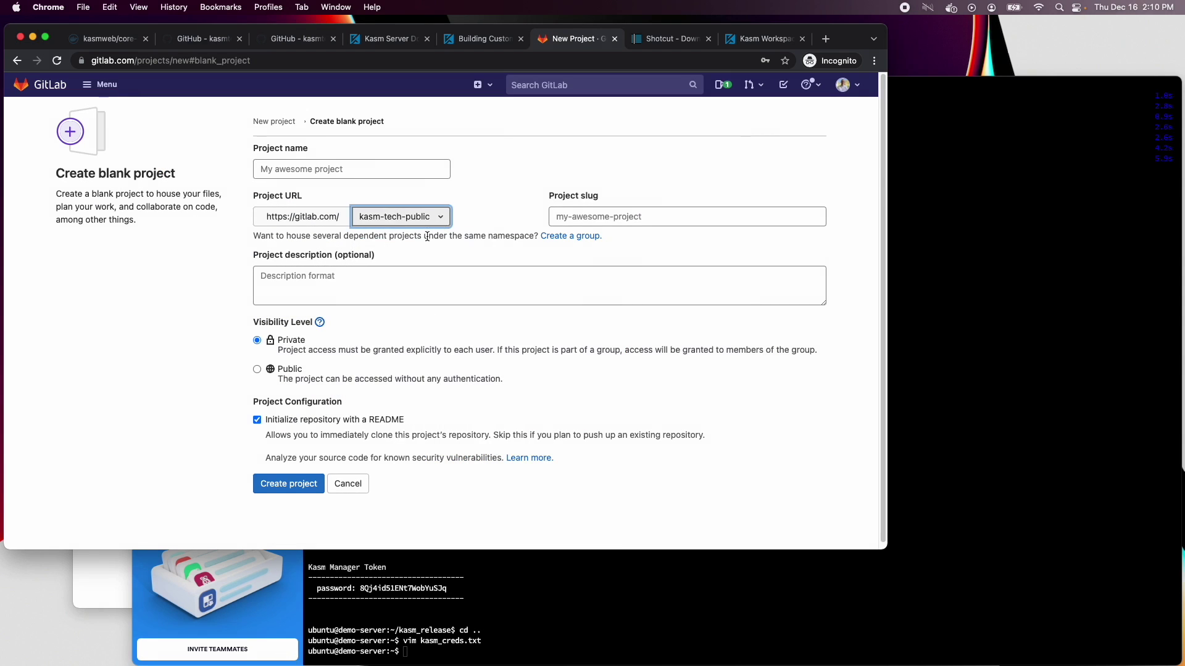
pyautogui.click(377, 173)
pyautogui.write('workspa')
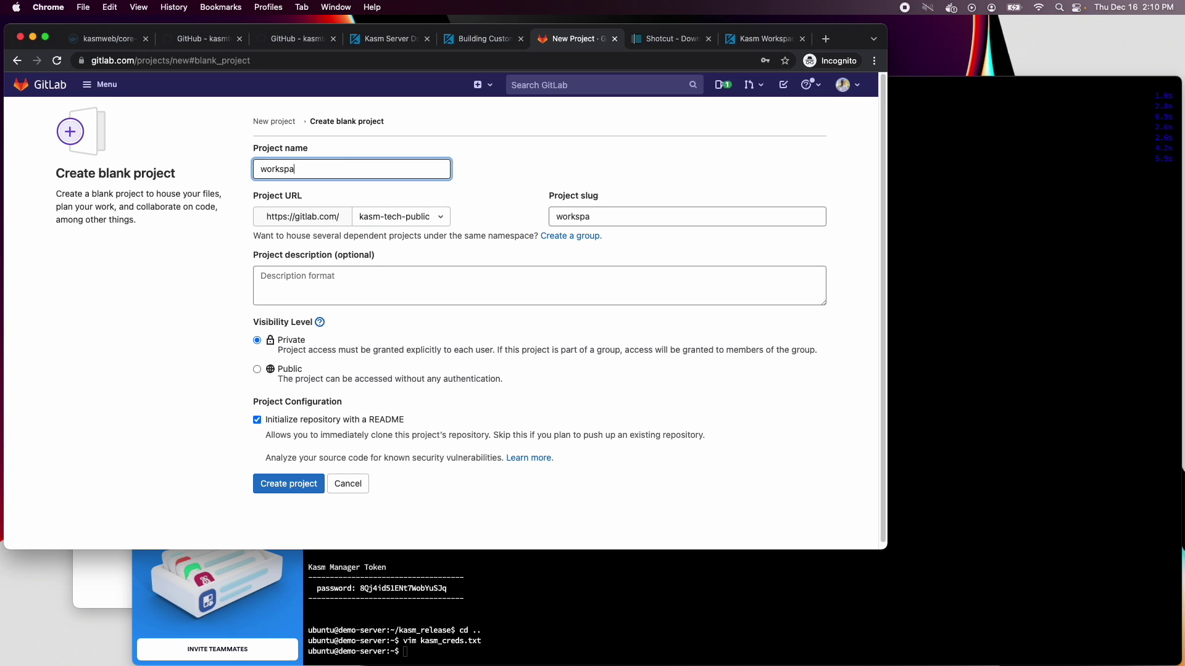
pyautogui.write('ces-video-editing')
pyautogui.click(343, 290)
pyautogui.write('A ')
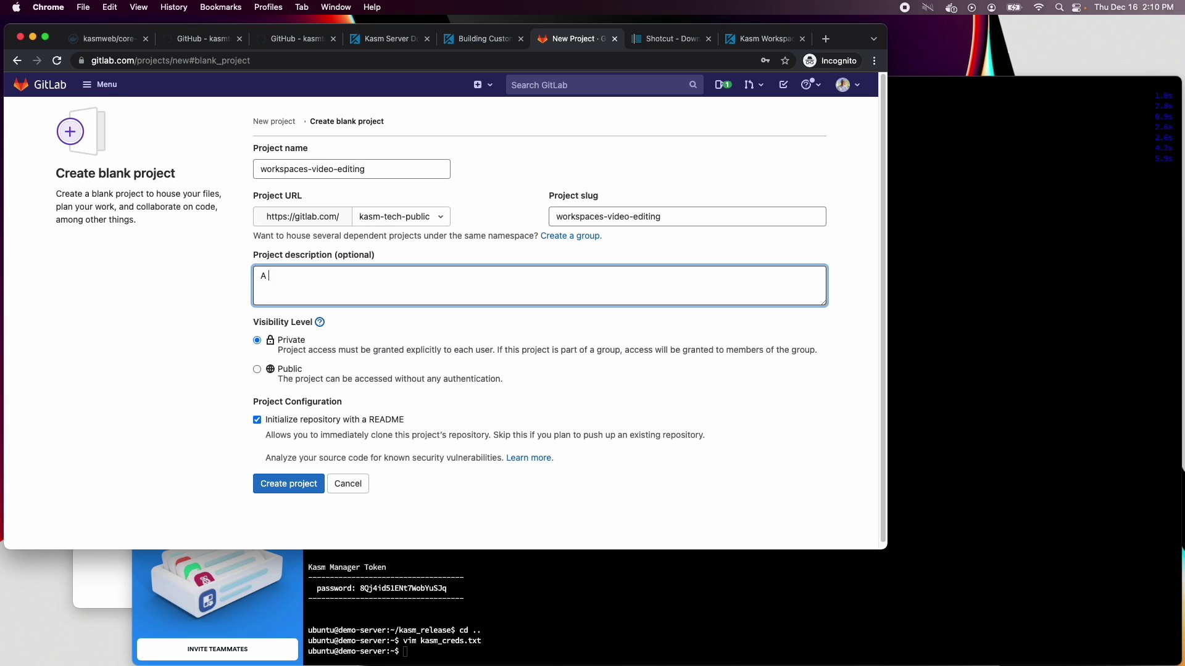
pyautogui.write('Workspaces image dedicated to video editing.')
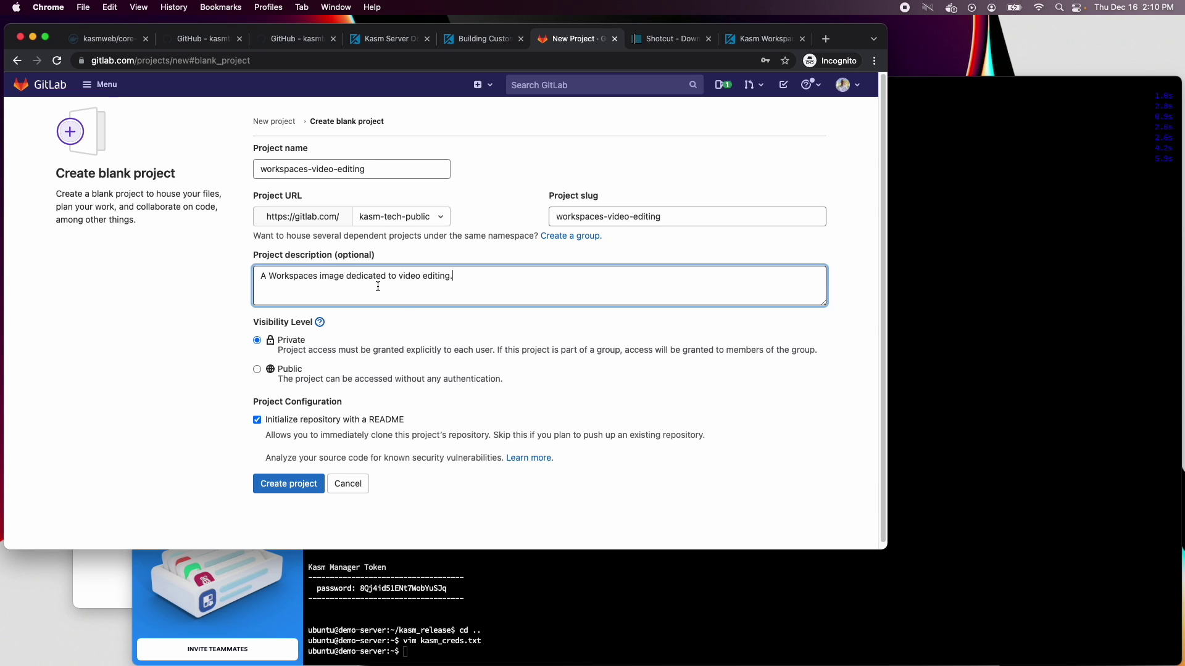
pyautogui.click(257, 369)
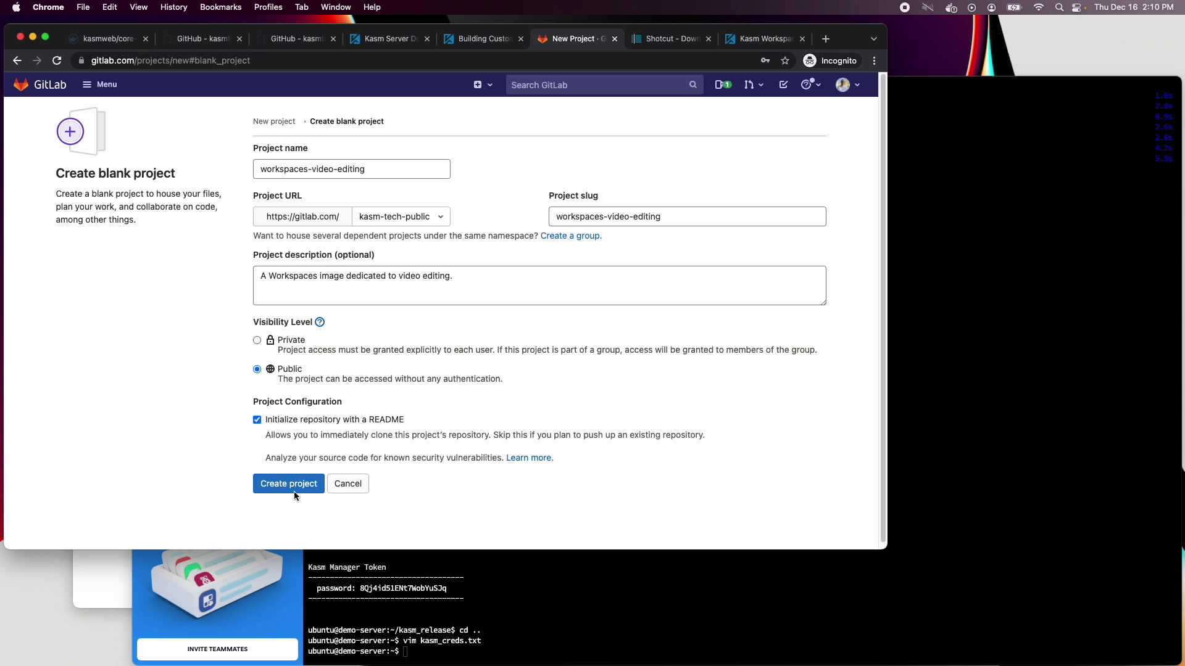
pyautogui.click(290, 485)
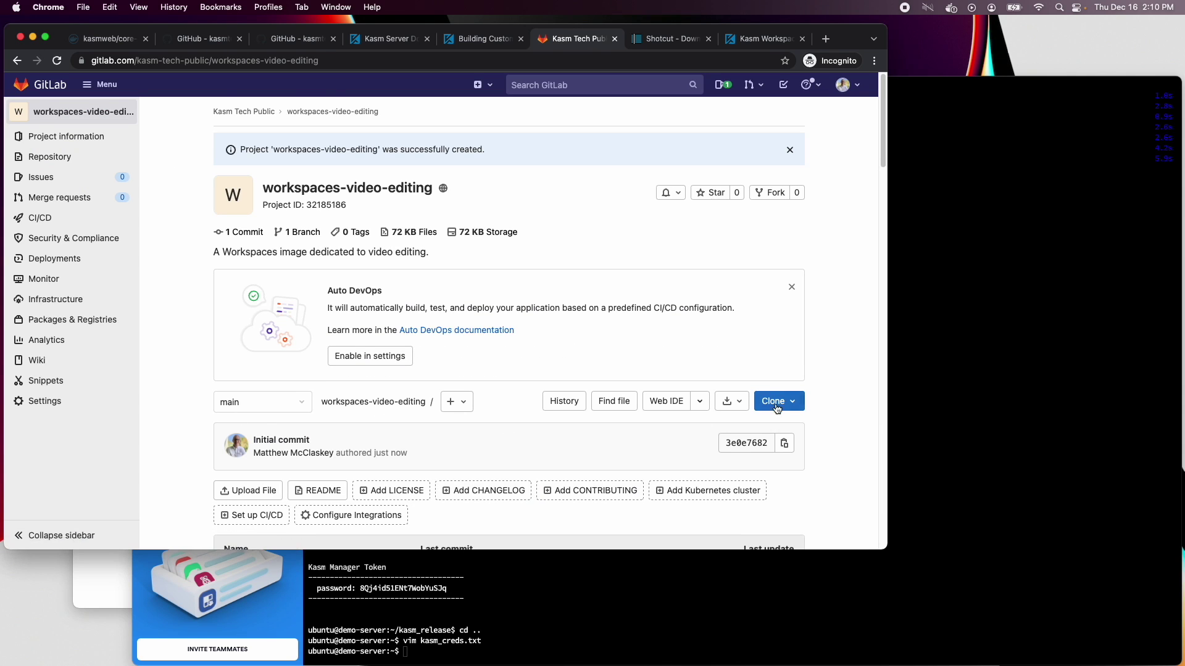
pyautogui.click(777, 406)
# Clone the repository's HTTPS URL on the server and cd into workspaces-video-editing
pyautogui.click(786, 294)
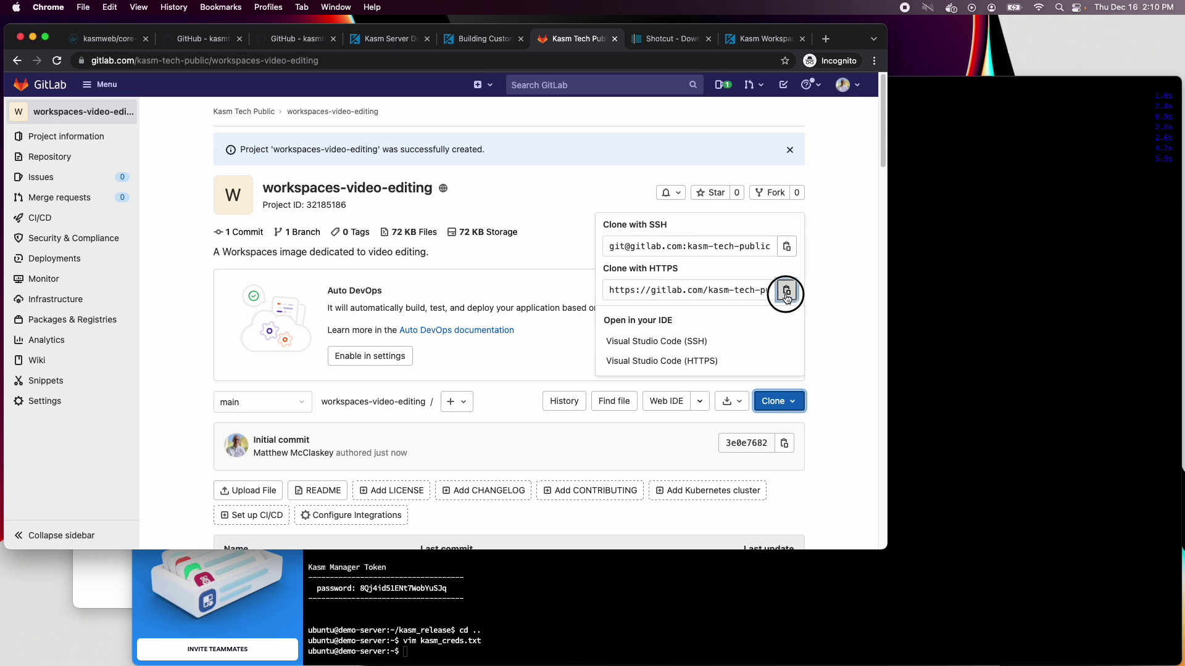
pyautogui.click(987, 337)
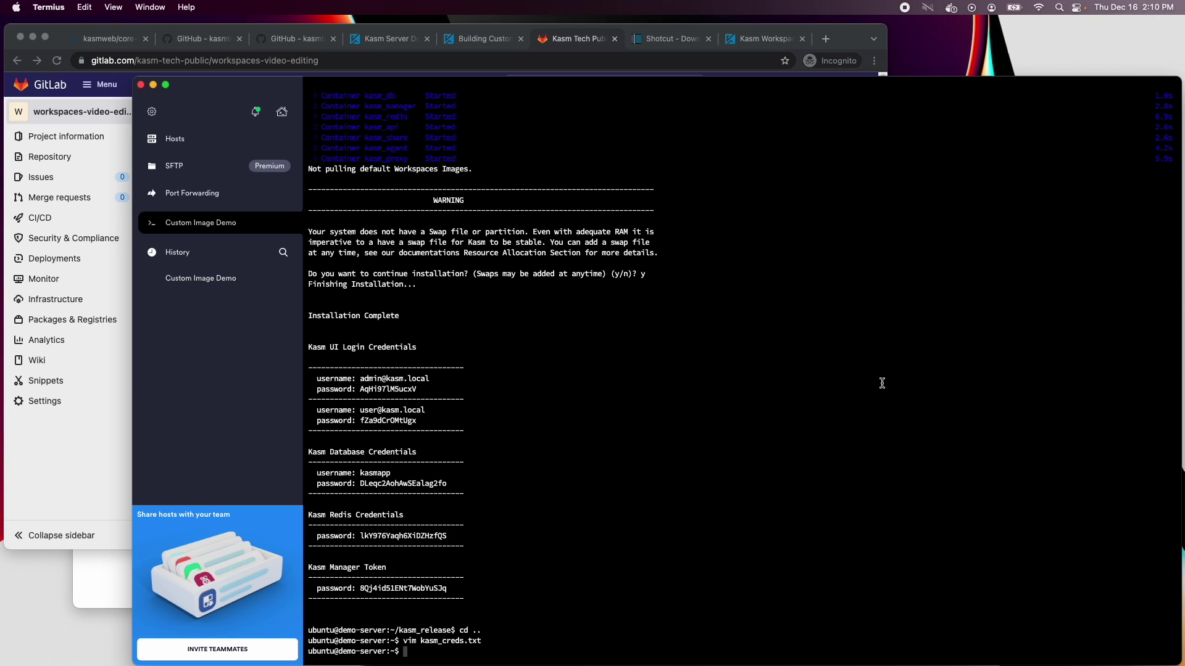
pyautogui.write('git clone')
pyautogui.press('super+v')
pyautogui.press('Return')
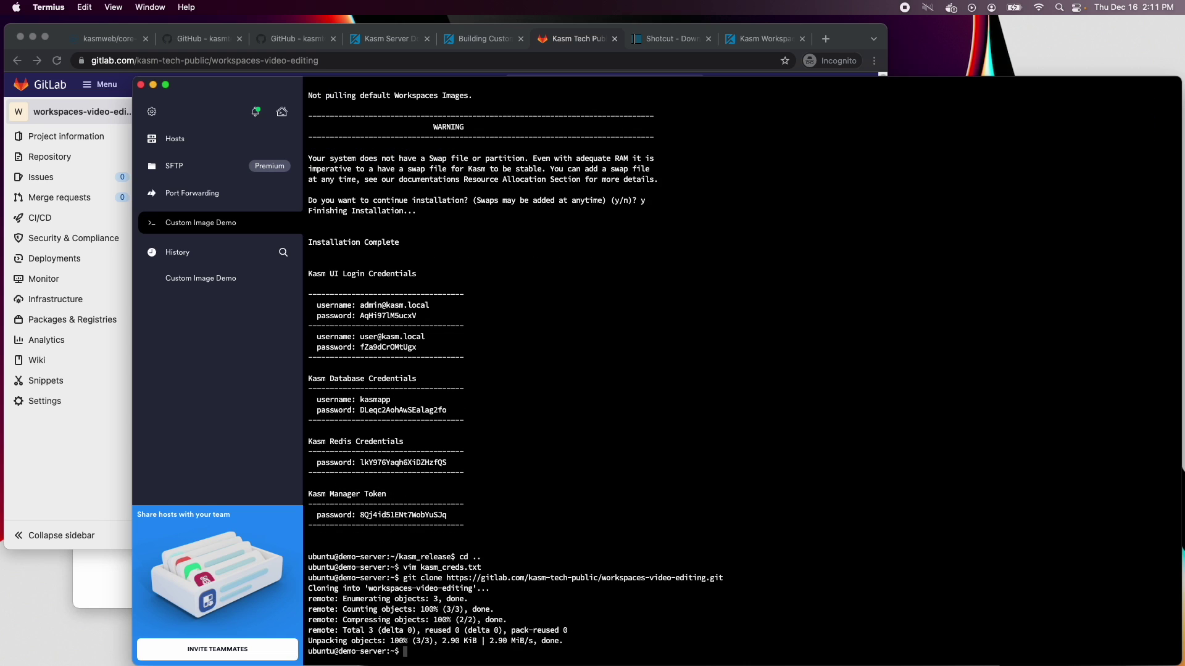
pyautogui.write('cd wor')
pyautogui.press('Tab')
pyautogui.press('Return')
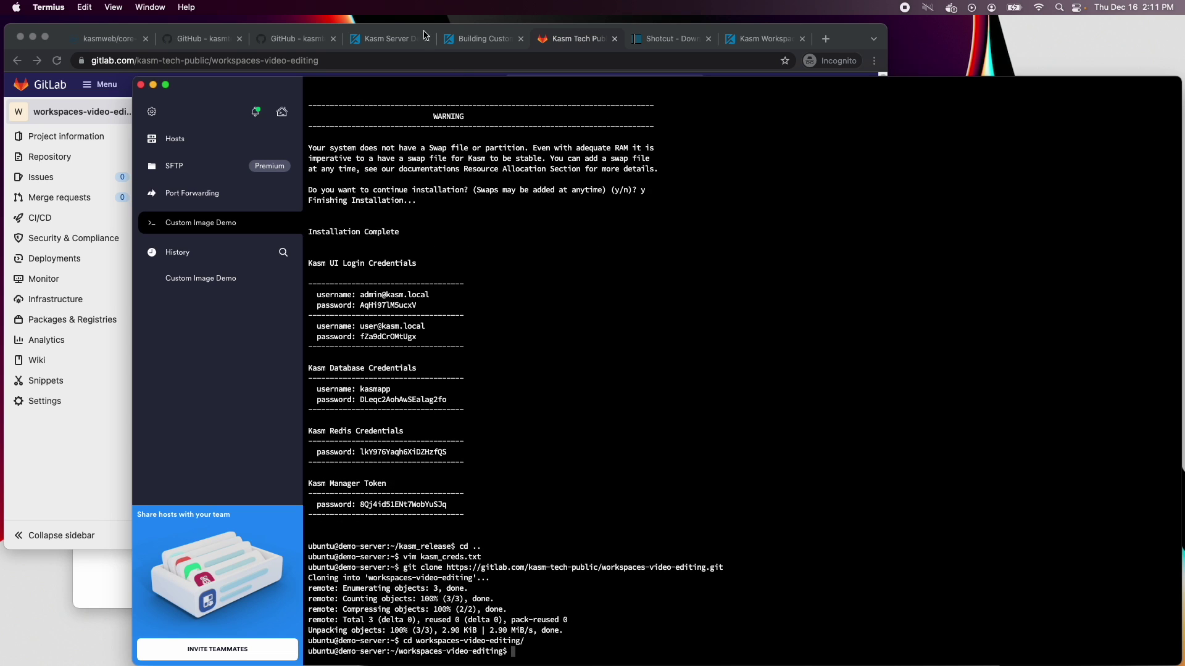
pyautogui.click(319, 38)
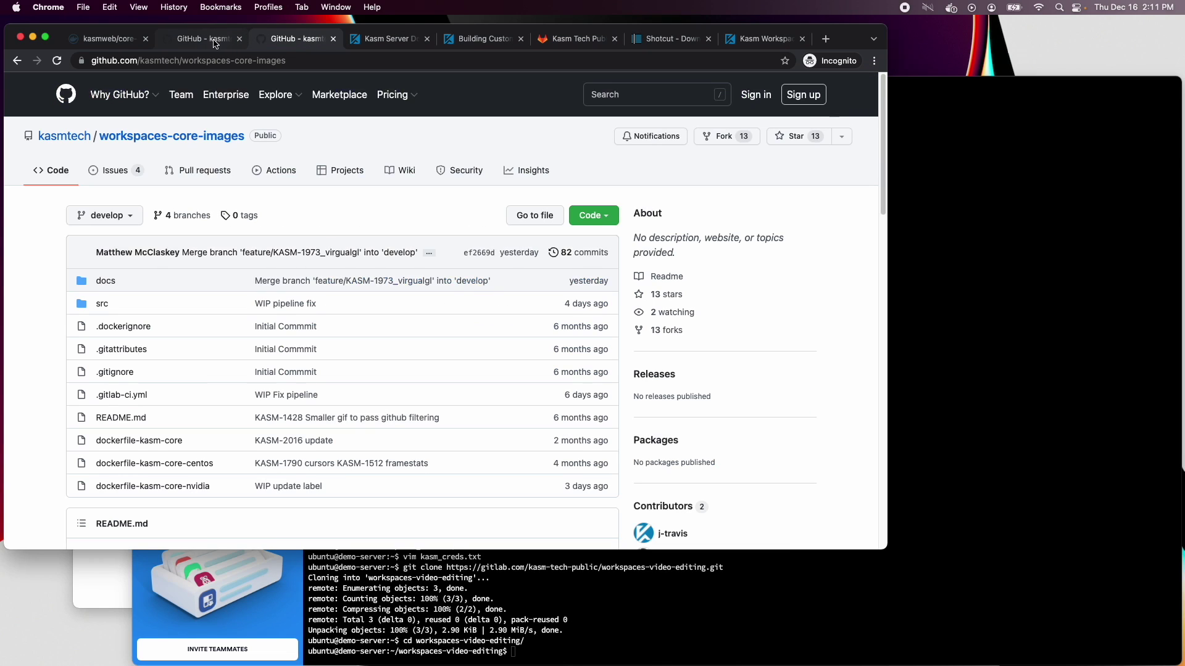
pyautogui.click(388, 39)
# Copy the example Dockerfile from Kasm's Building Custom Images documentation
pyautogui.click(466, 40)
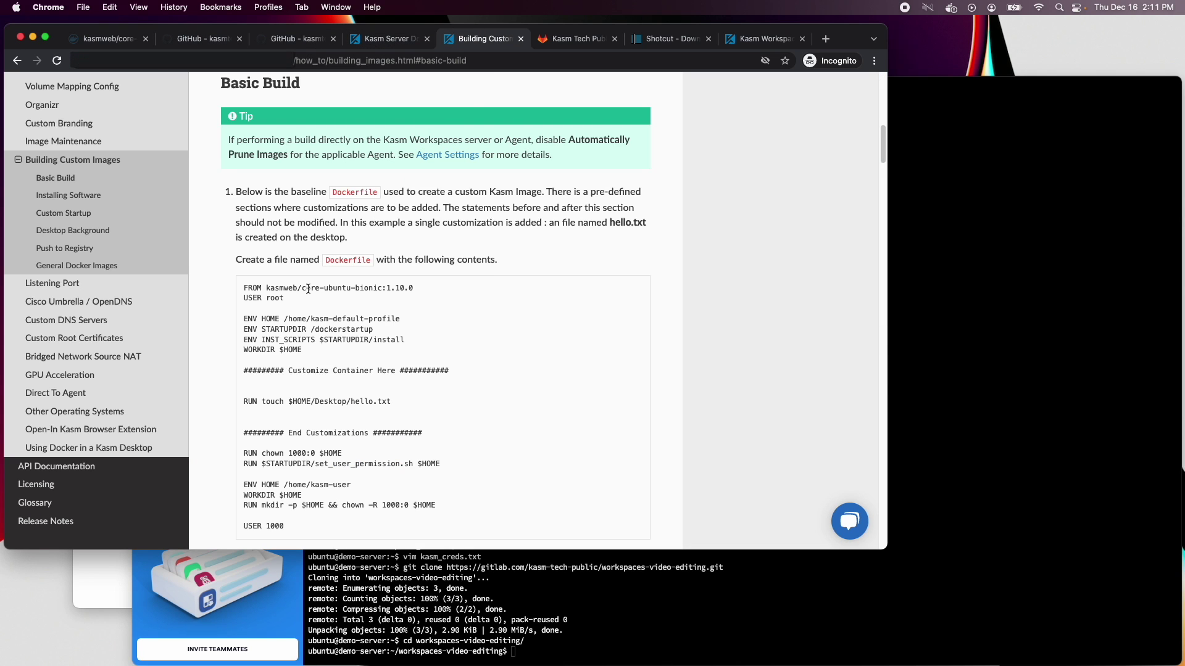
pyautogui.scroll(-3, 305, 266)
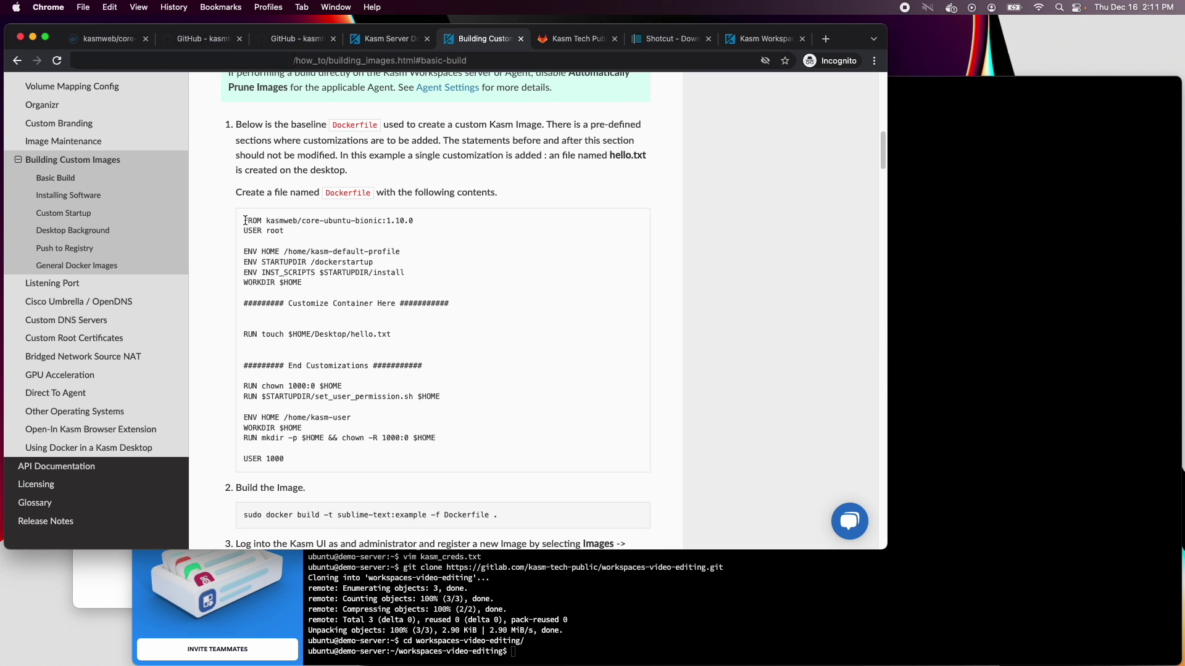
pyautogui.moveTo(245, 221); pyautogui.dragTo(401, 457)
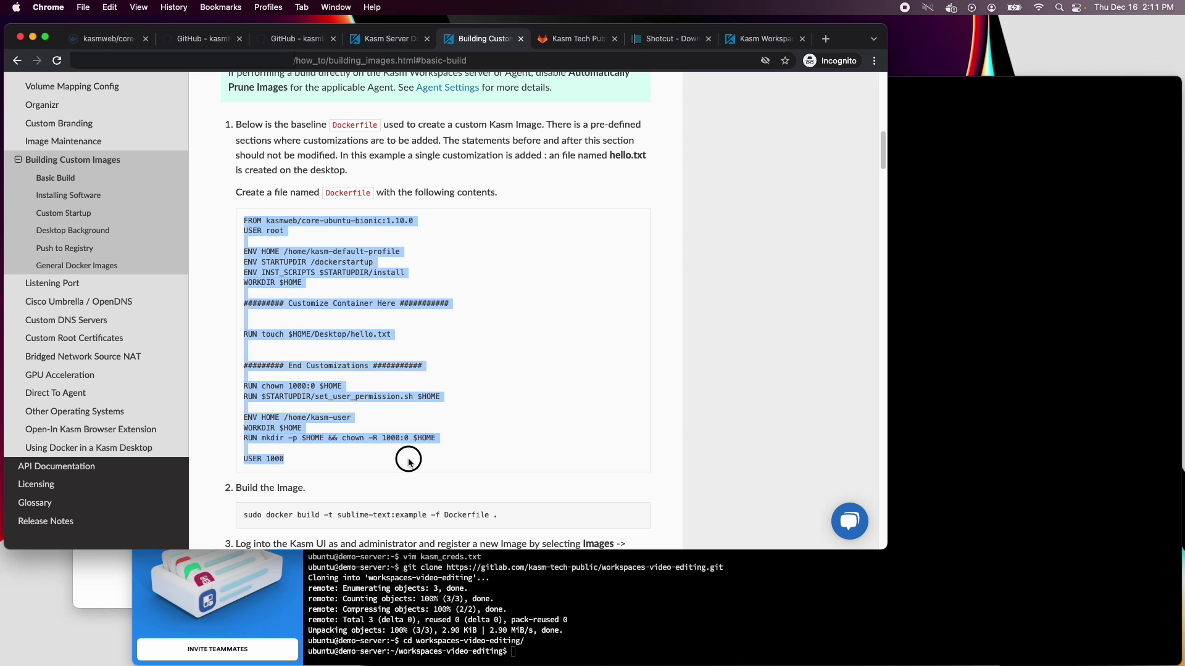
pyautogui.rightClick(275, 384)
pyautogui.click(296, 413)
# Create a Dockerfile in vi with the example content, deleting the hello.txt touch line
pyautogui.click(993, 423)
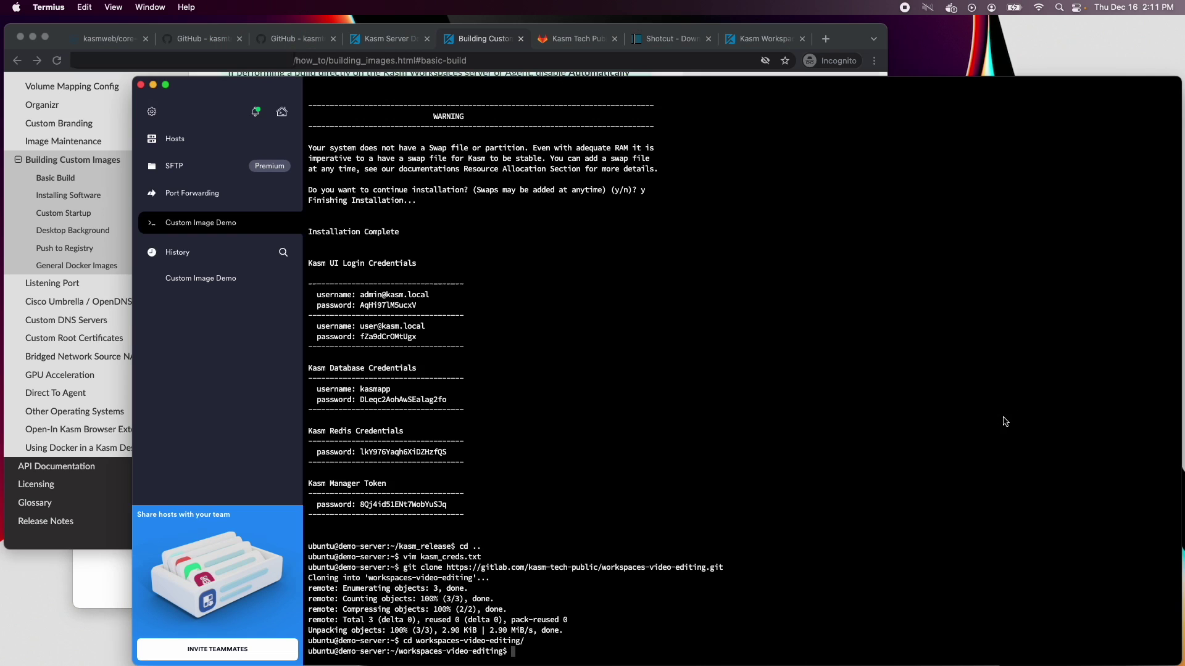
pyautogui.write('vi Dockerfile')
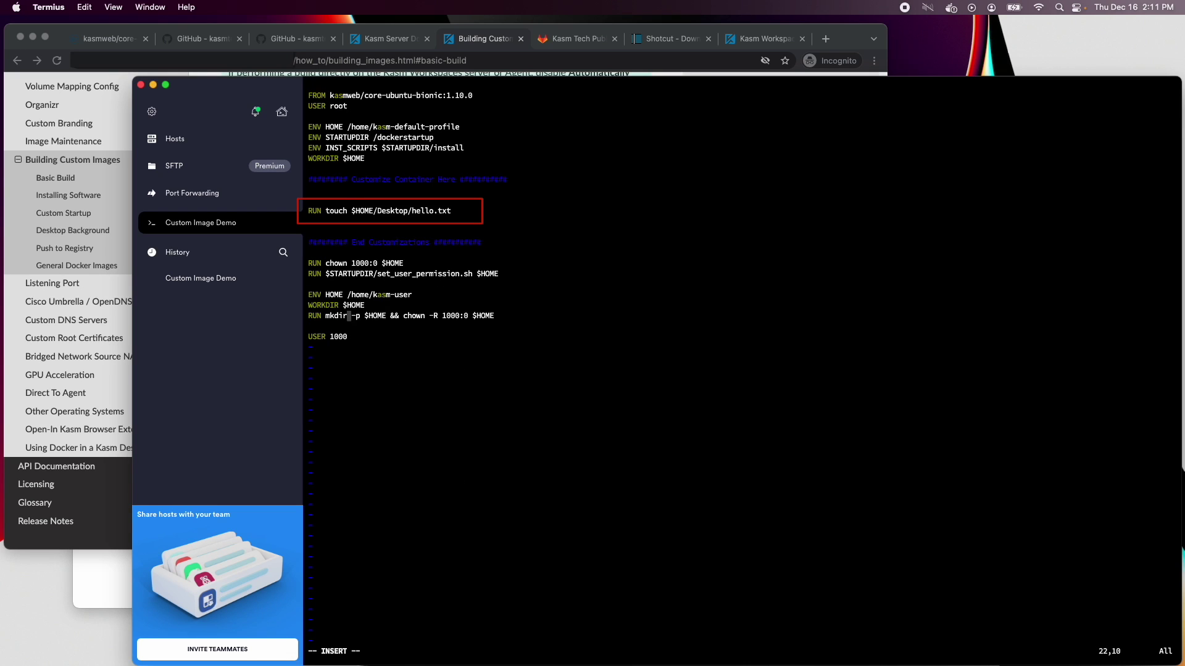
pyautogui.press('Left')
pyautogui.press('Left')
pyautogui.press('Left')
pyautogui.press('Left')
pyautogui.press('Escape')
pyautogui.press('Left')
pyautogui.press('Left')
pyautogui.press('Left')
pyautogui.press('Left')
pyautogui.press('d')
pyautogui.press('d')
pyautogui.press('Up')
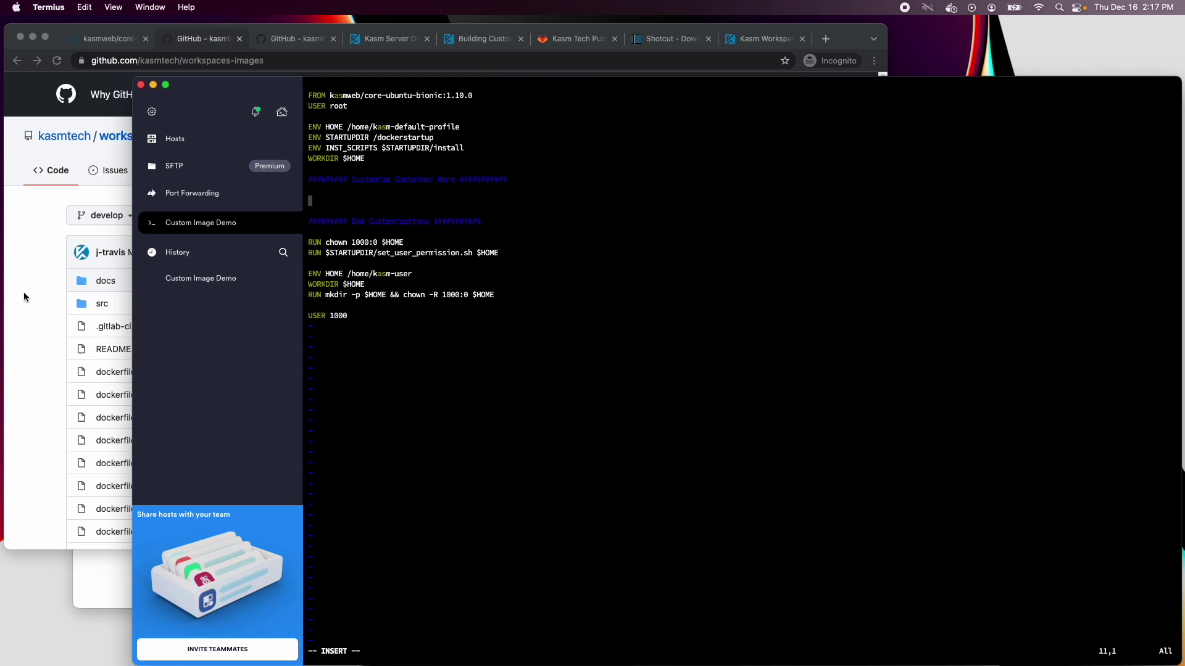
# Open dockerfile-kasm-ubuntu-bionic-desktop on GitHub and copy its Install Google Chrome lines 24–26
pyautogui.click(27, 297)
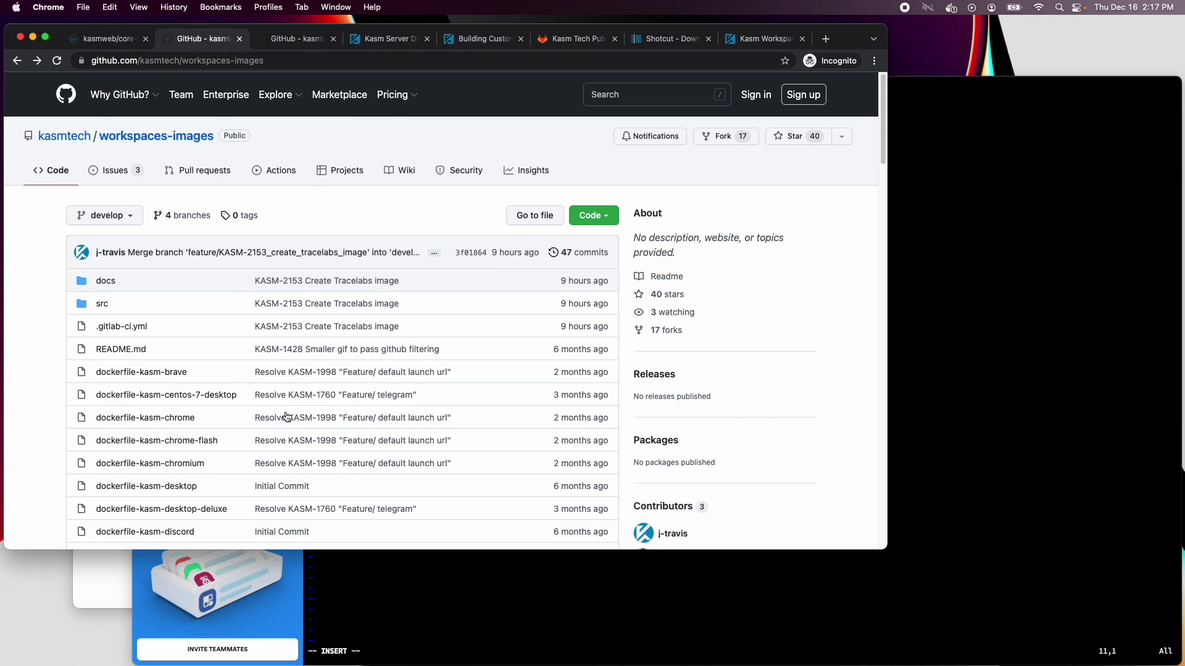
pyautogui.scroll(-3, 193, 399)
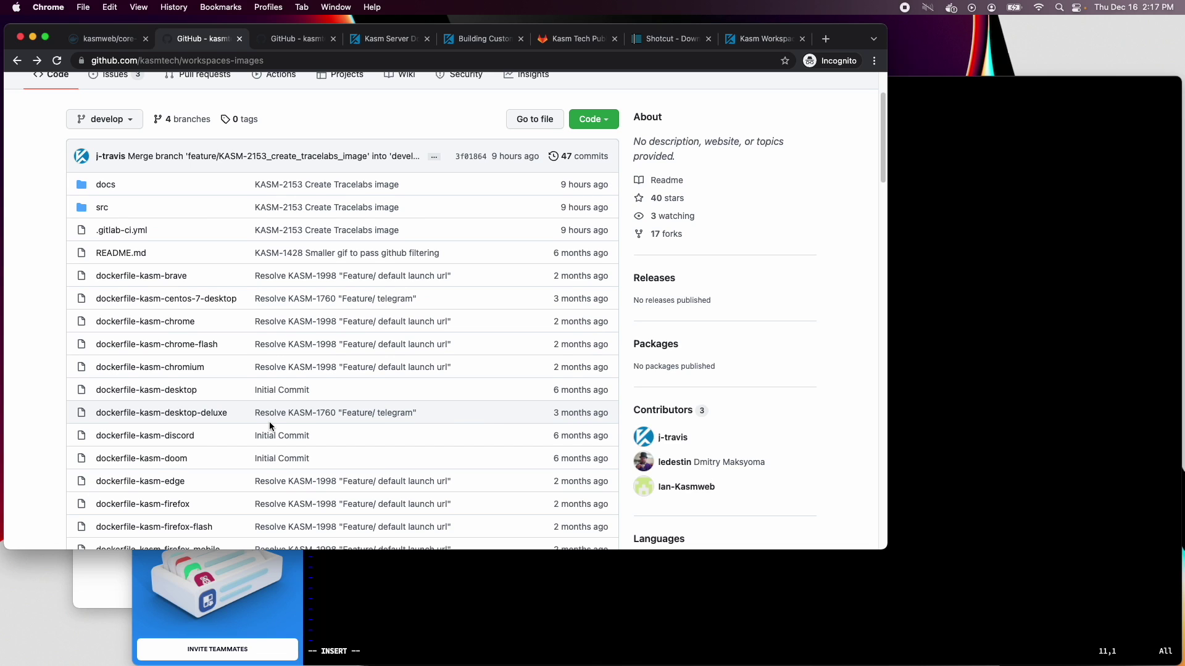
pyautogui.scroll(-5, 269, 421)
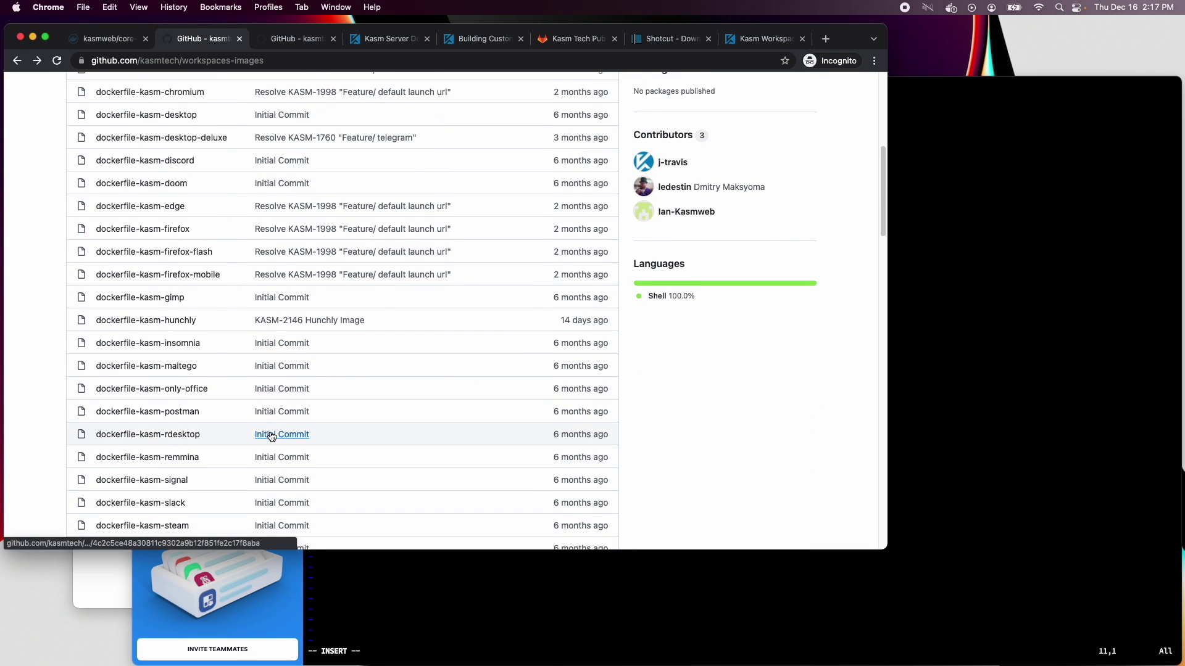
pyautogui.scroll(-5, 269, 435)
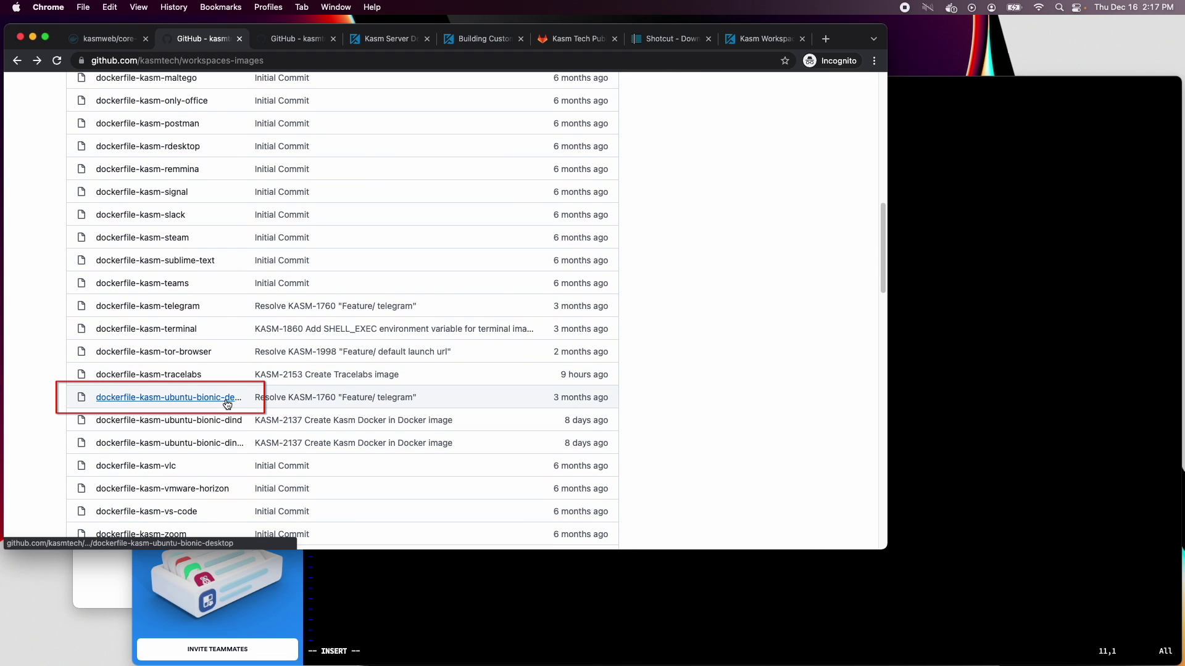
pyautogui.click(227, 405)
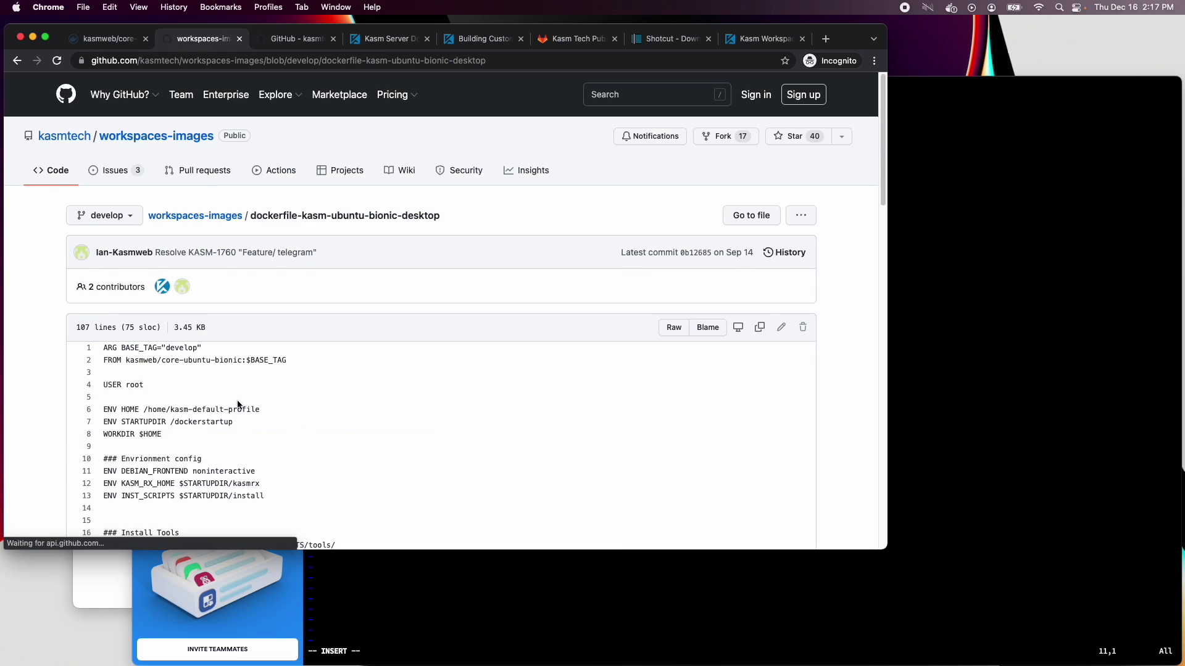
pyautogui.scroll(-7, 376, 432)
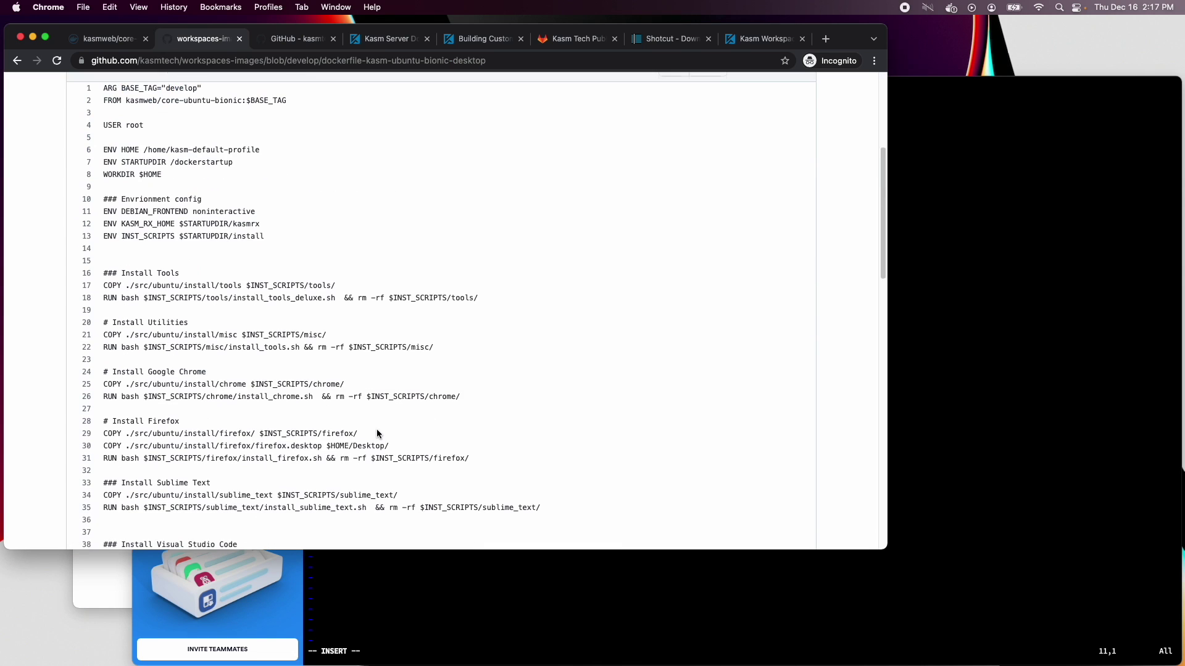
pyautogui.scroll(1, 377, 432)
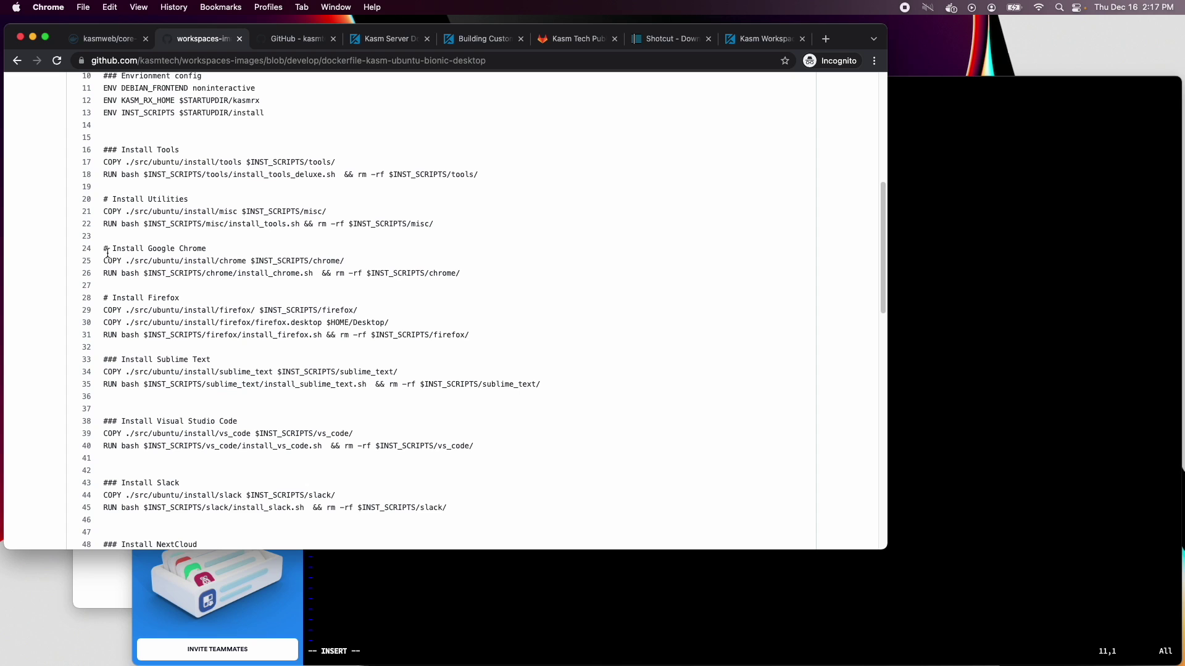
pyautogui.moveTo(104, 249); pyautogui.dragTo(452, 273)
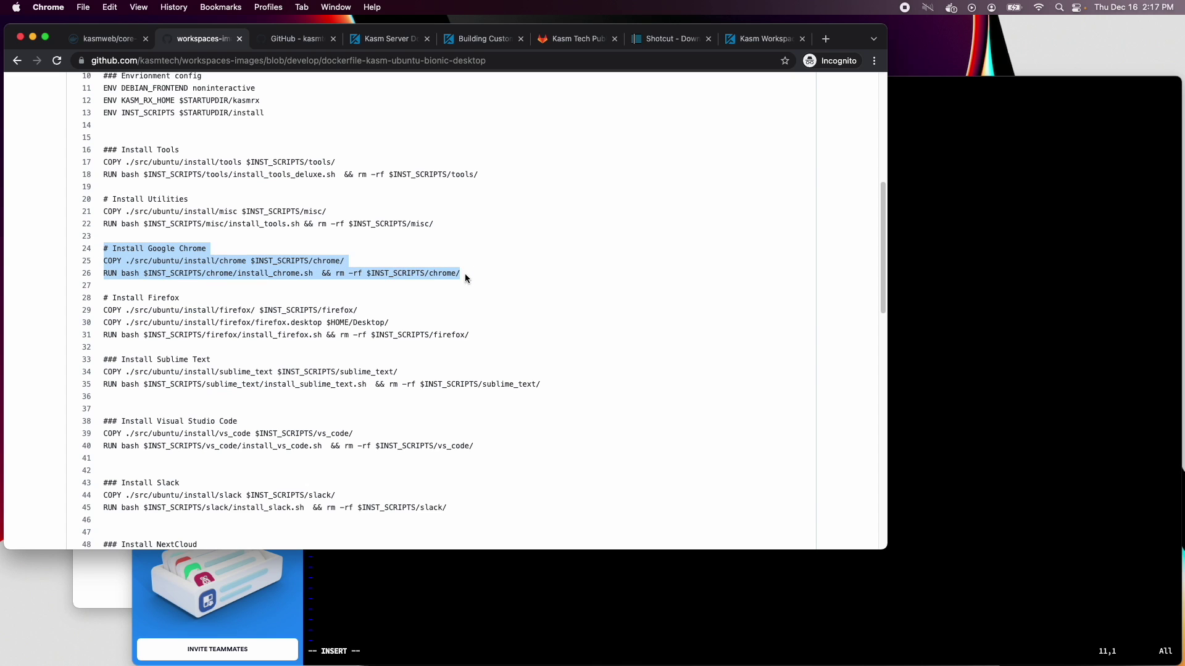
pyautogui.rightClick(454, 273)
pyautogui.click(479, 303)
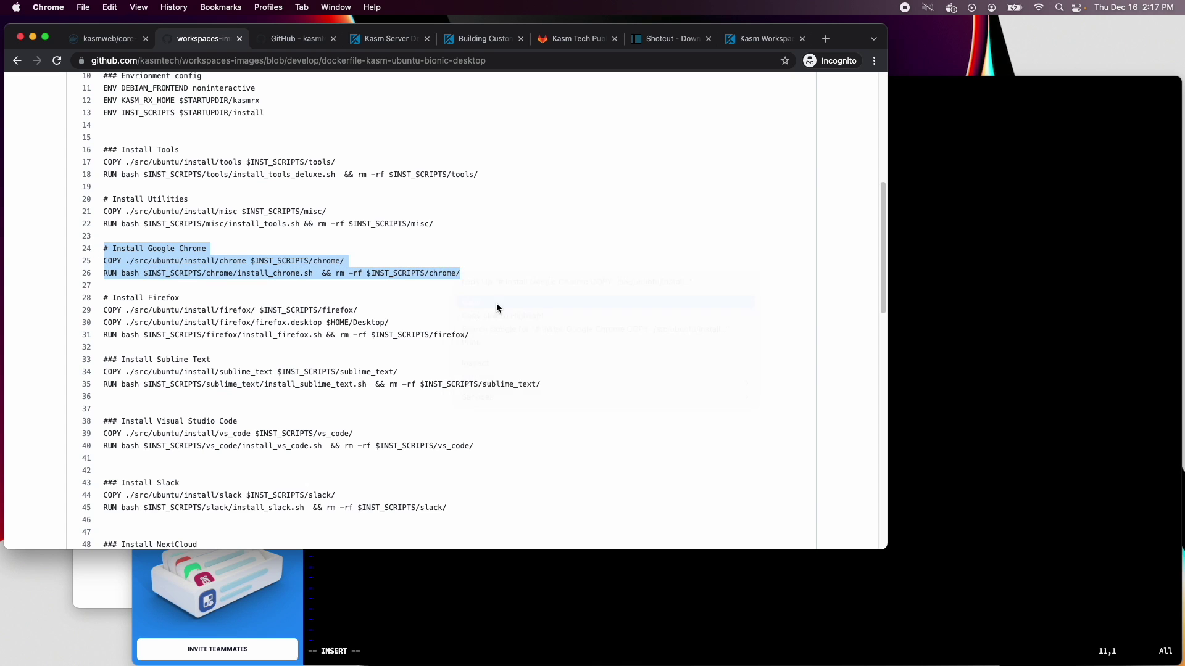
# Paste the Chrome block into the Dockerfile's customization section and select its src/ubuntu/install/chrome path
pyautogui.click(978, 311)
pyautogui.press('super+v')
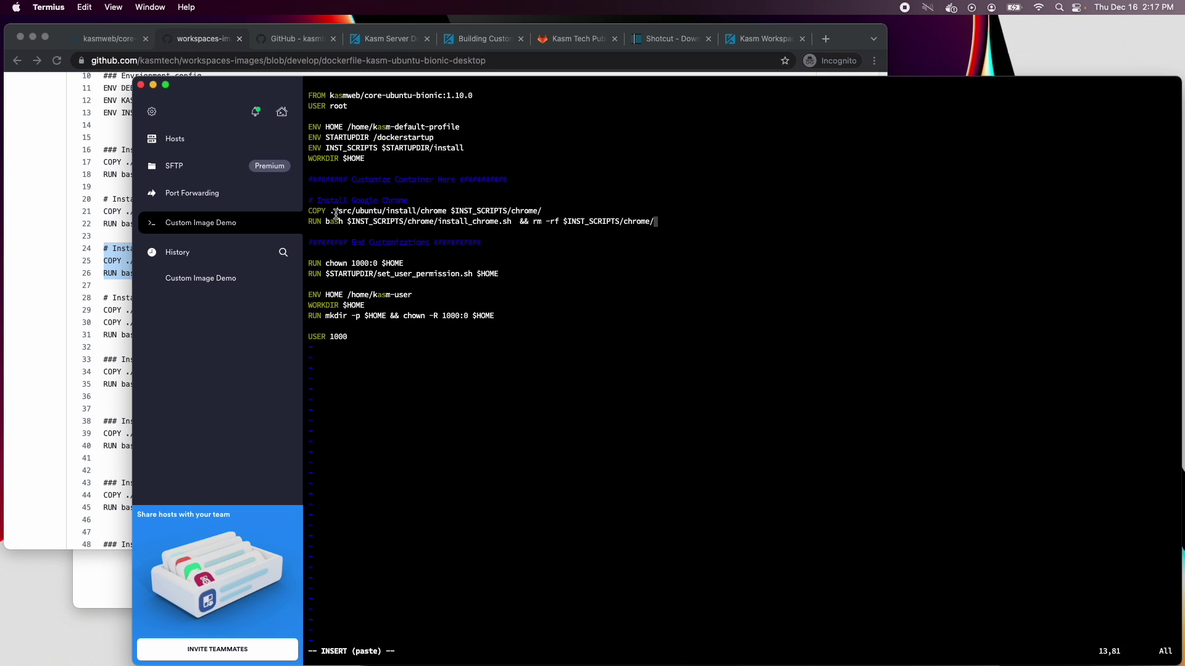
pyautogui.moveTo(338, 211); pyautogui.dragTo(448, 214)
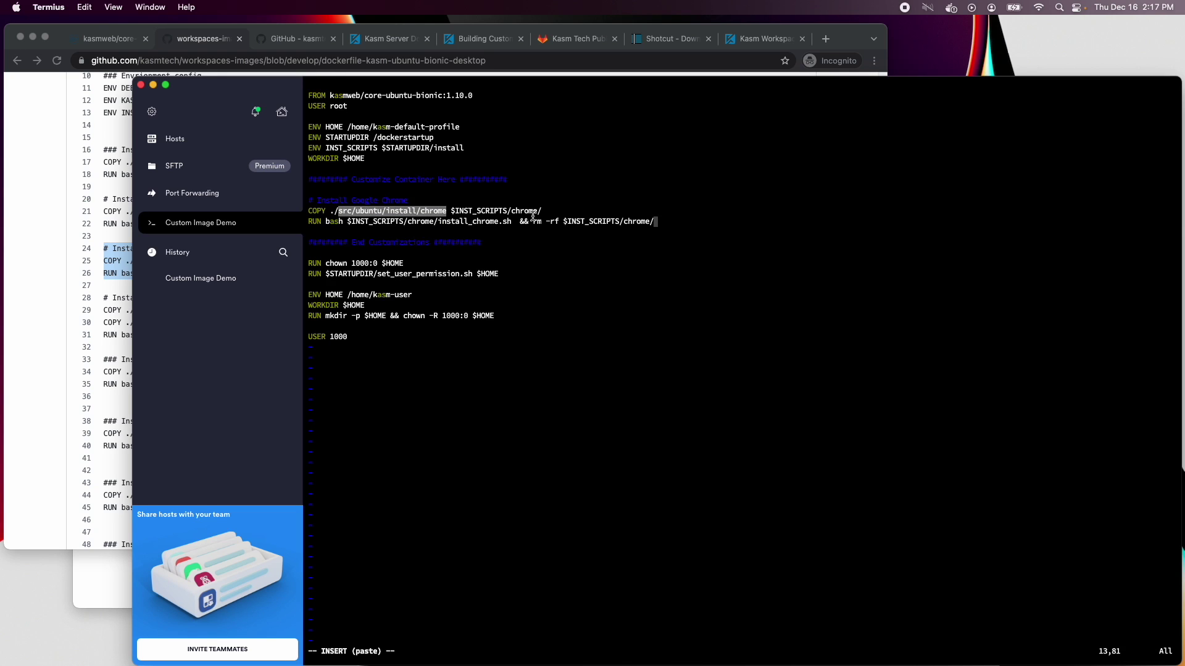
pyautogui.press('Escape')
pyautogui.write(':q')
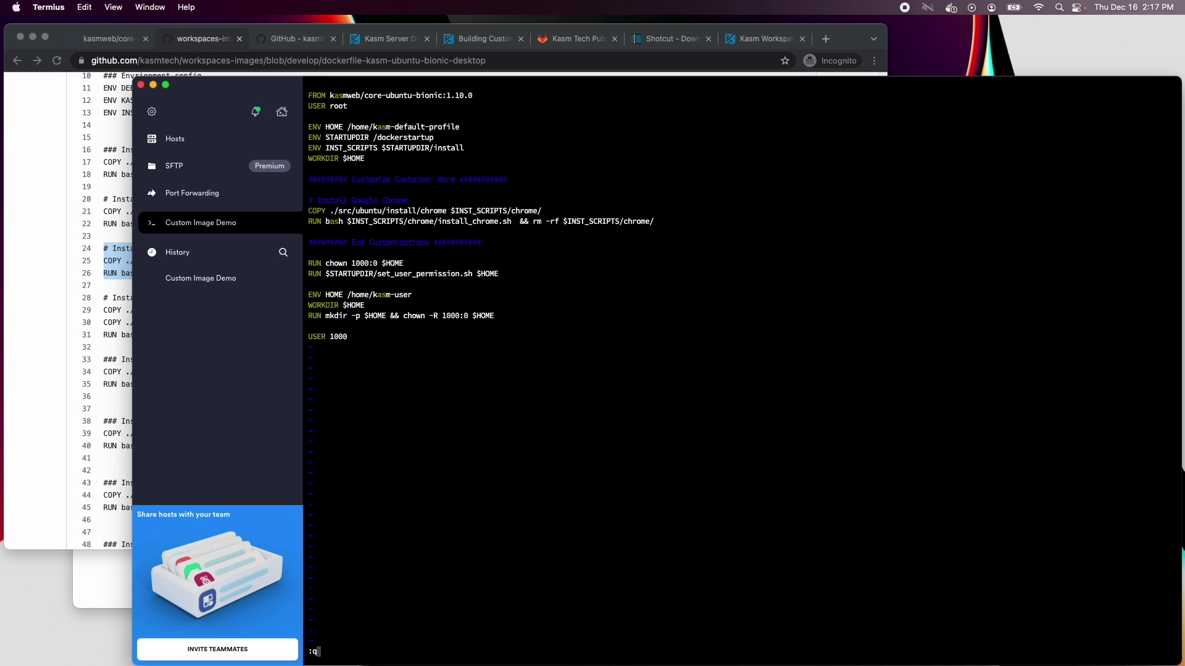
# Browse the workspaces-images repository down to the src/ubuntu/install/chrome installer folder
pyautogui.click(89, 222)
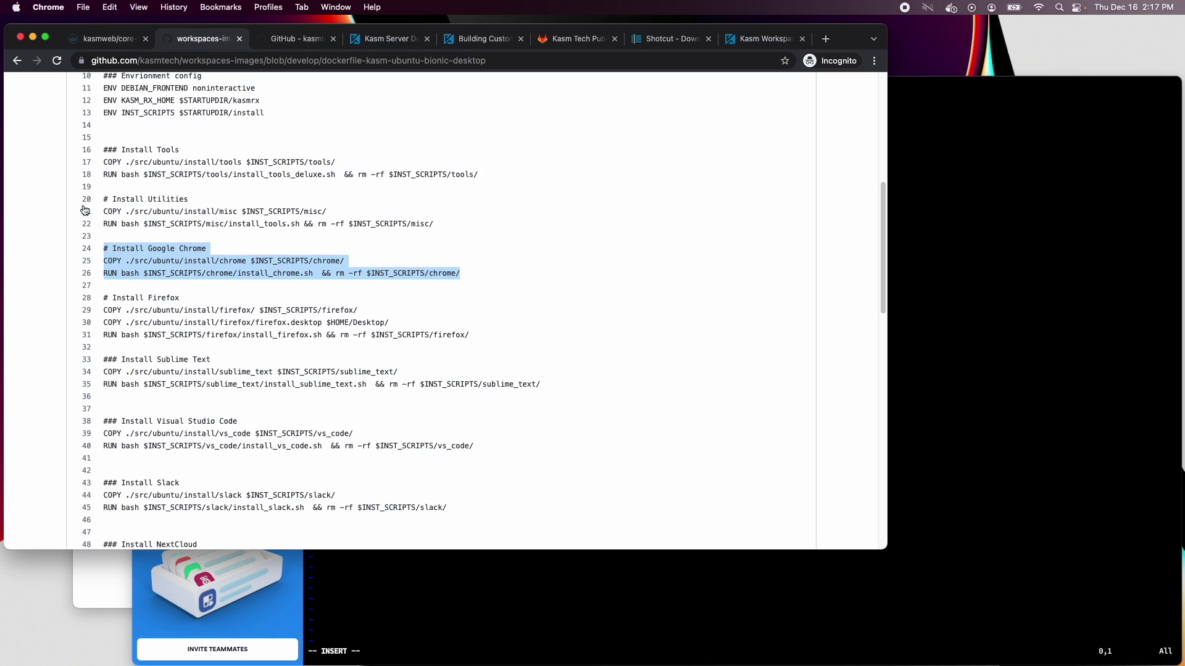
pyautogui.scroll(5, 89, 222)
pyautogui.scroll(2, 90, 222)
pyautogui.click(213, 216)
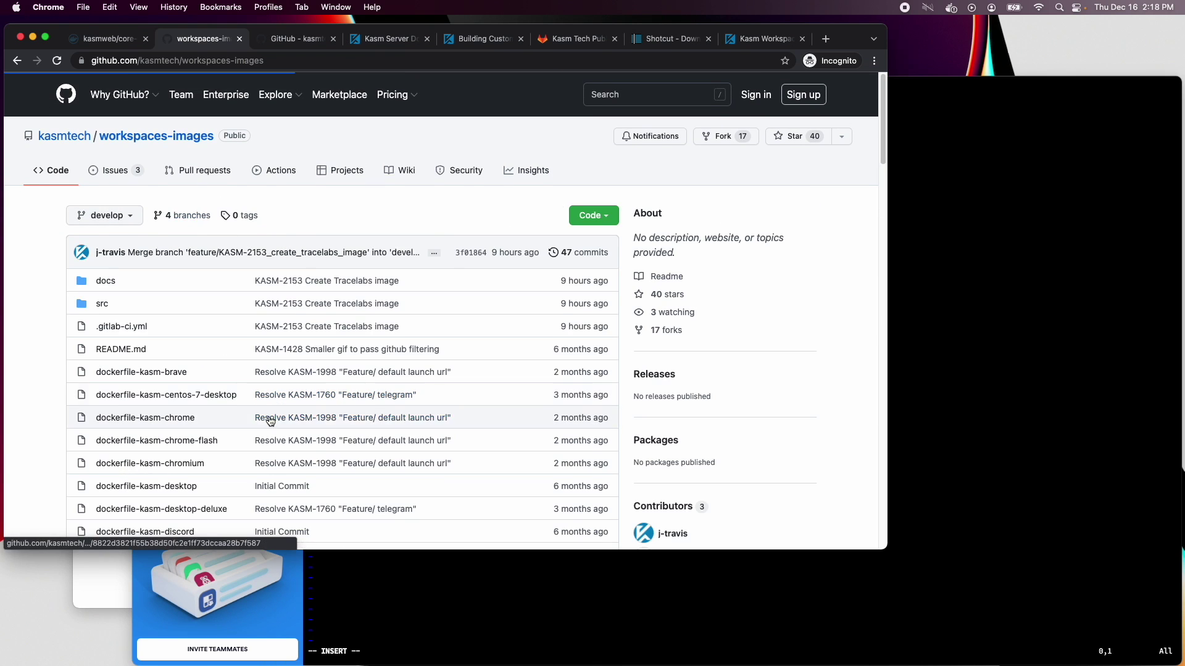
pyautogui.click(102, 304)
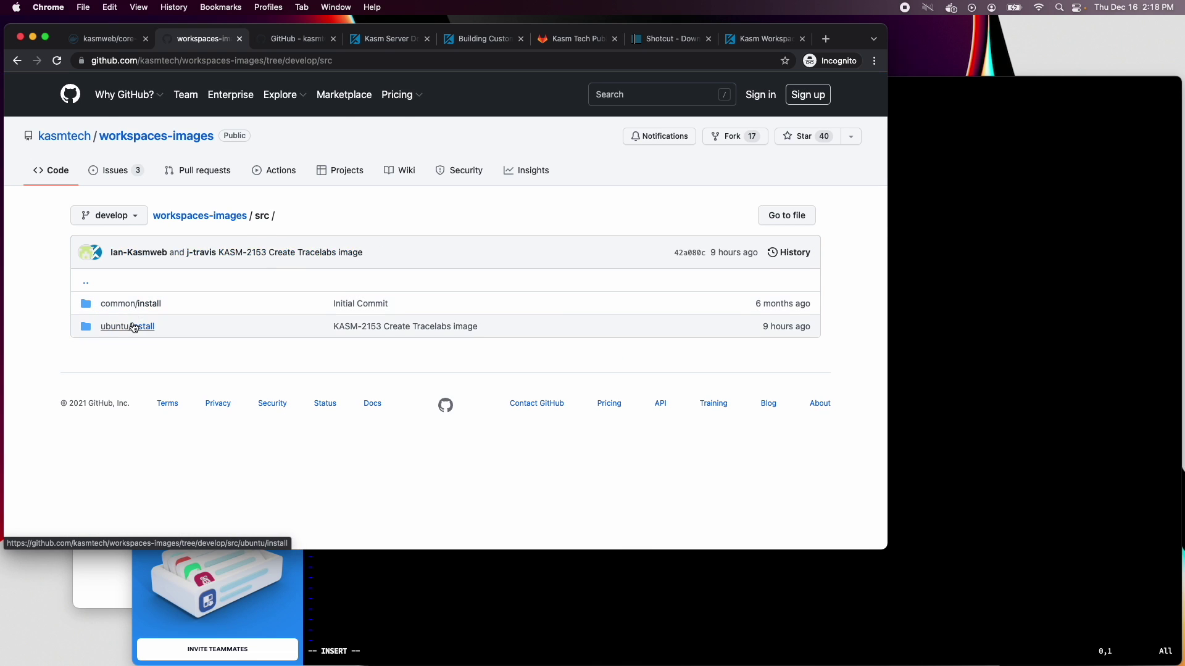
pyautogui.click(127, 326)
pyautogui.click(111, 372)
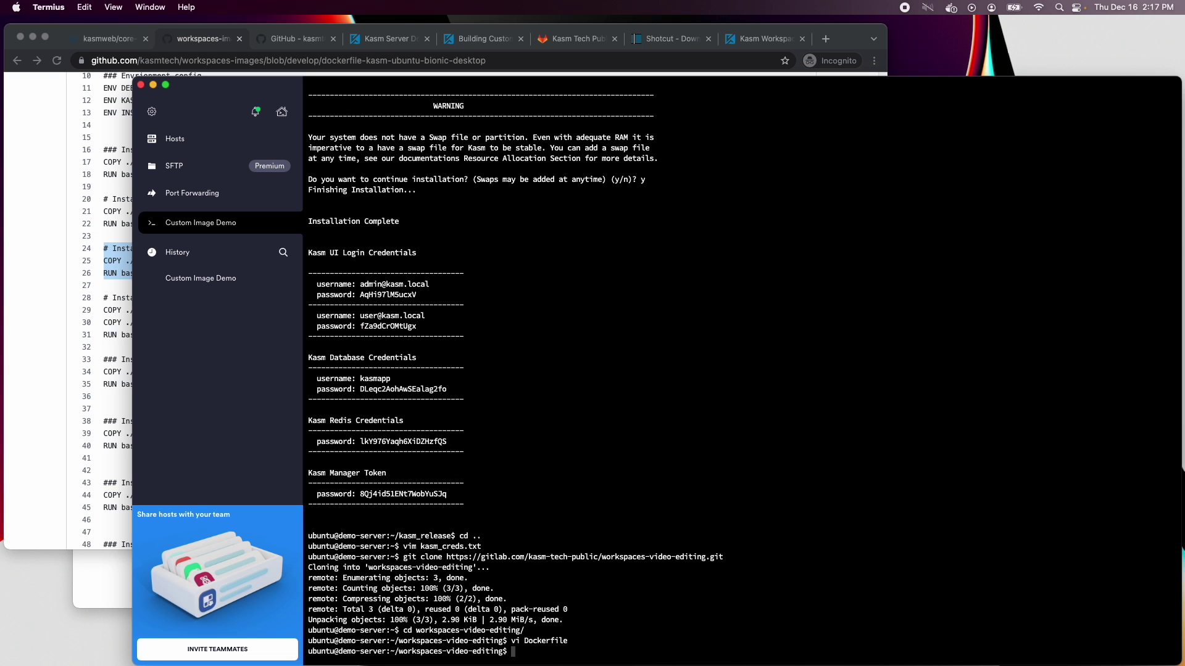
# Create src/ubuntu/install/chrome and paste GitHub's install_chrome.sh script into a new file there
pyautogui.write('mkdir -p src/ubuntu/install/chrome')
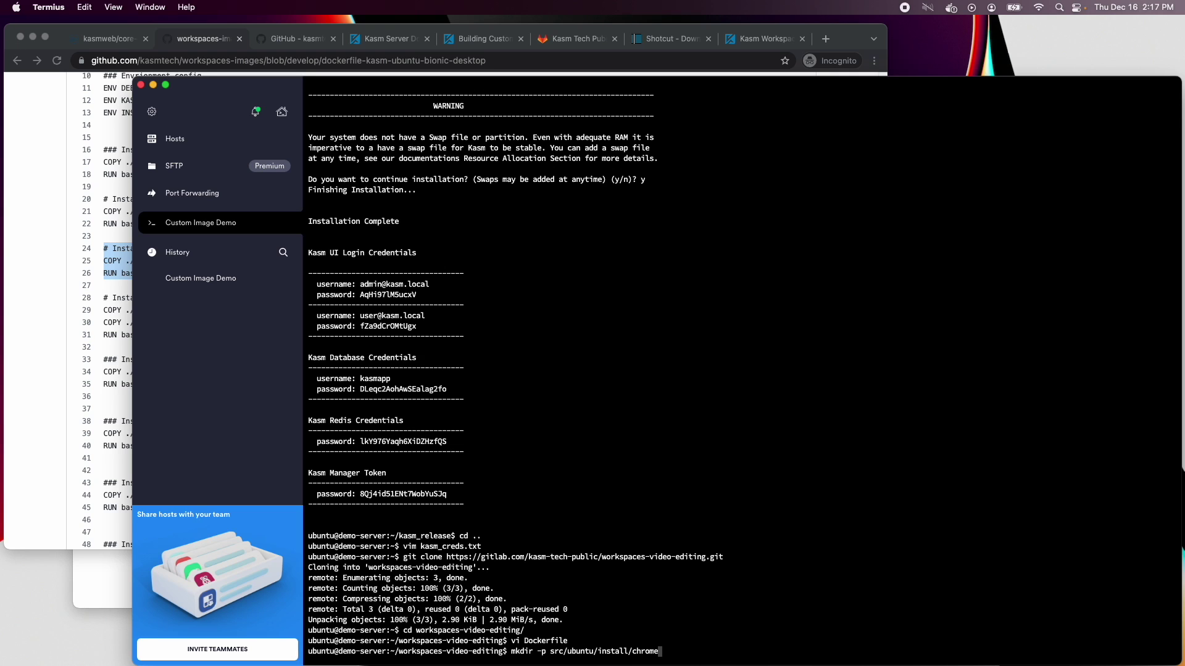
pyautogui.press('Return')
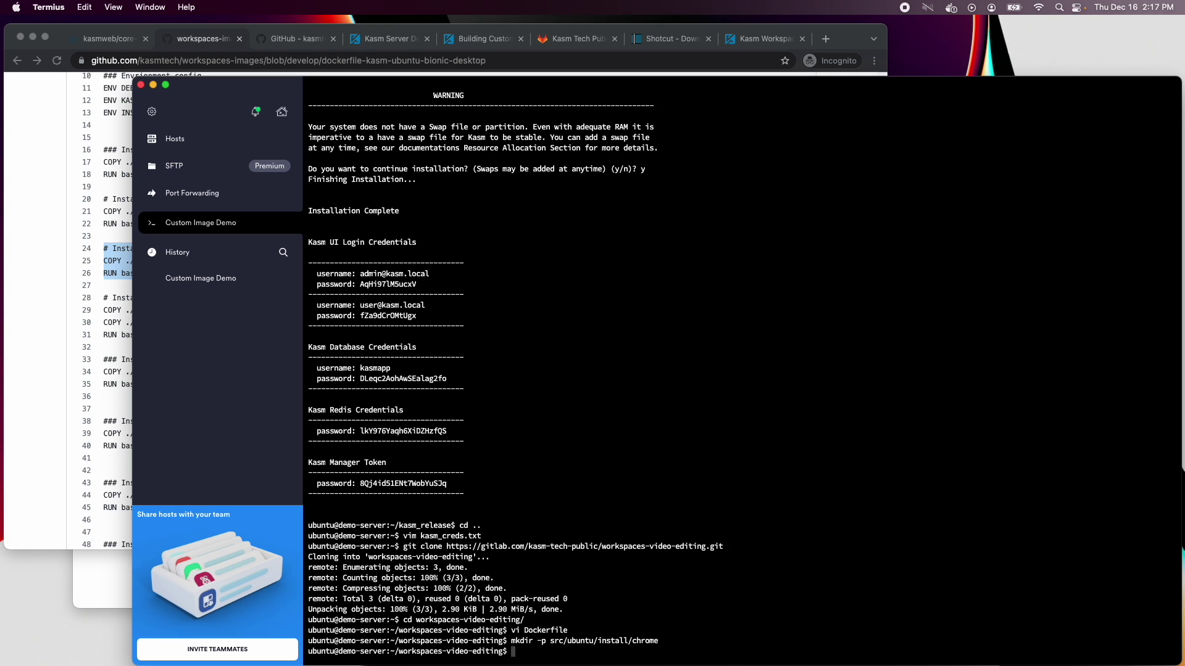
pyautogui.write('vi src/ubuntu/install/chrome/install_c')
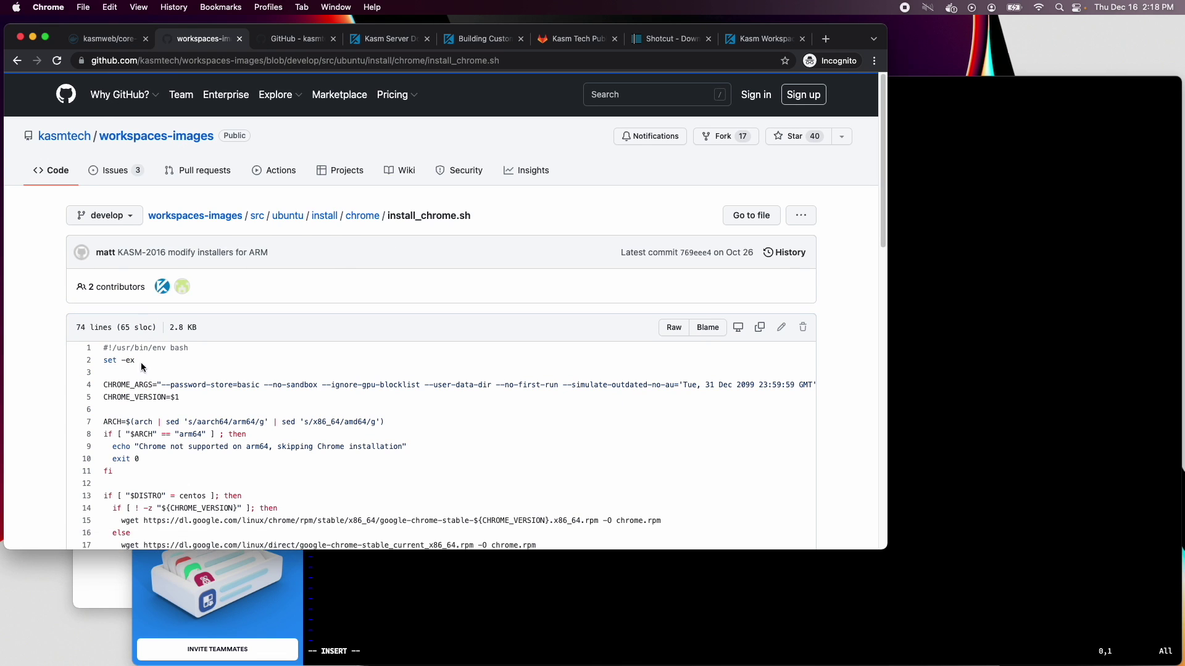
pyautogui.scroll(-10, 334, 370)
pyautogui.scroll(4, 524, 370)
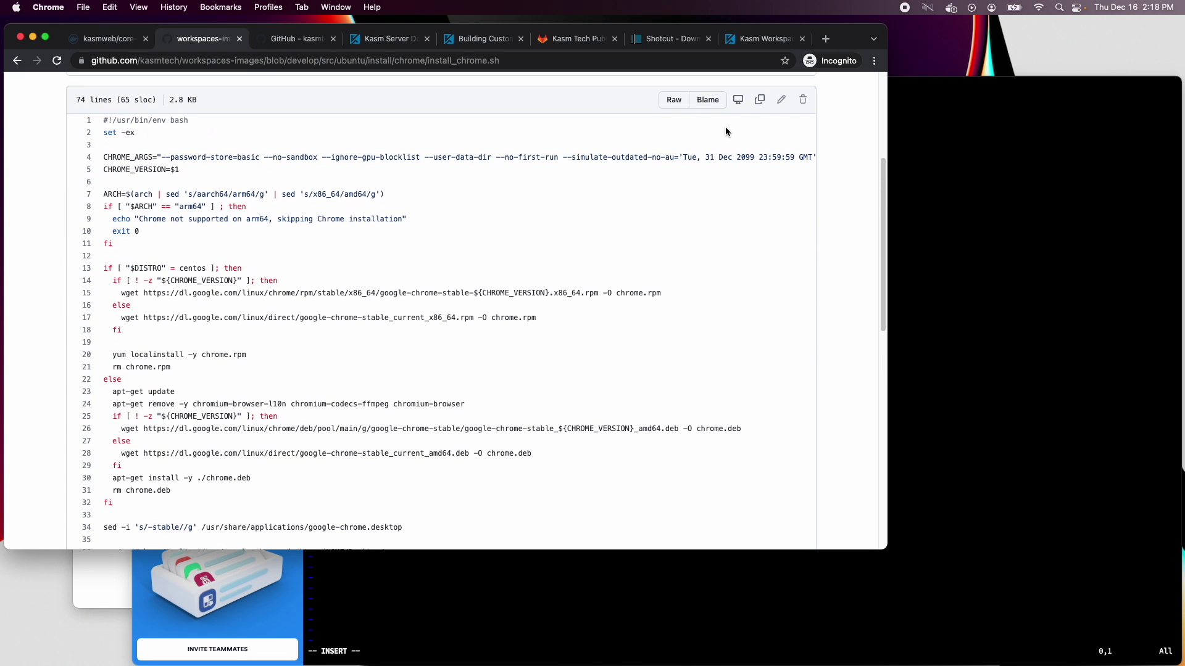
pyautogui.click(761, 101)
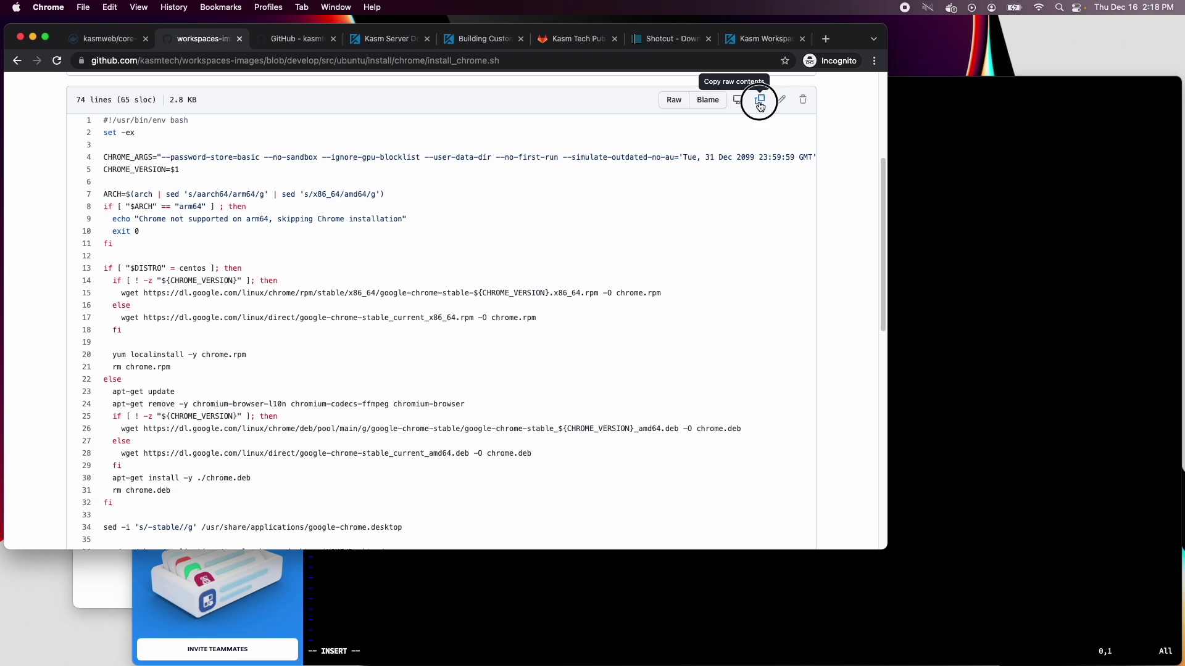
pyautogui.click(956, 190)
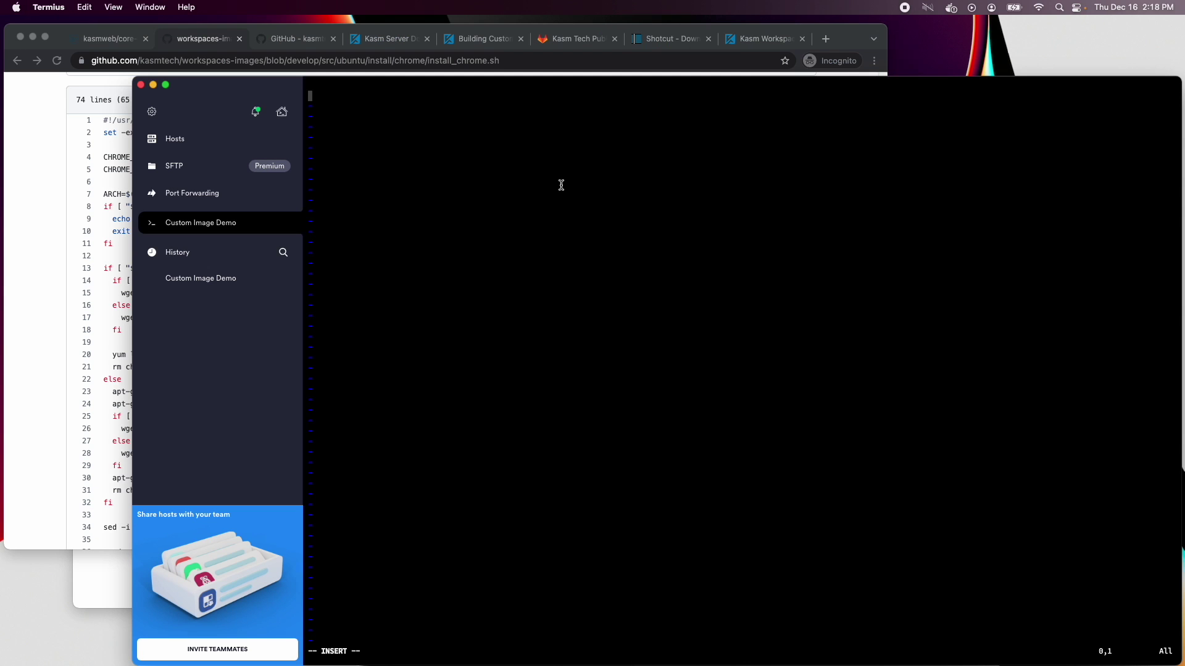
pyautogui.press('super+v')
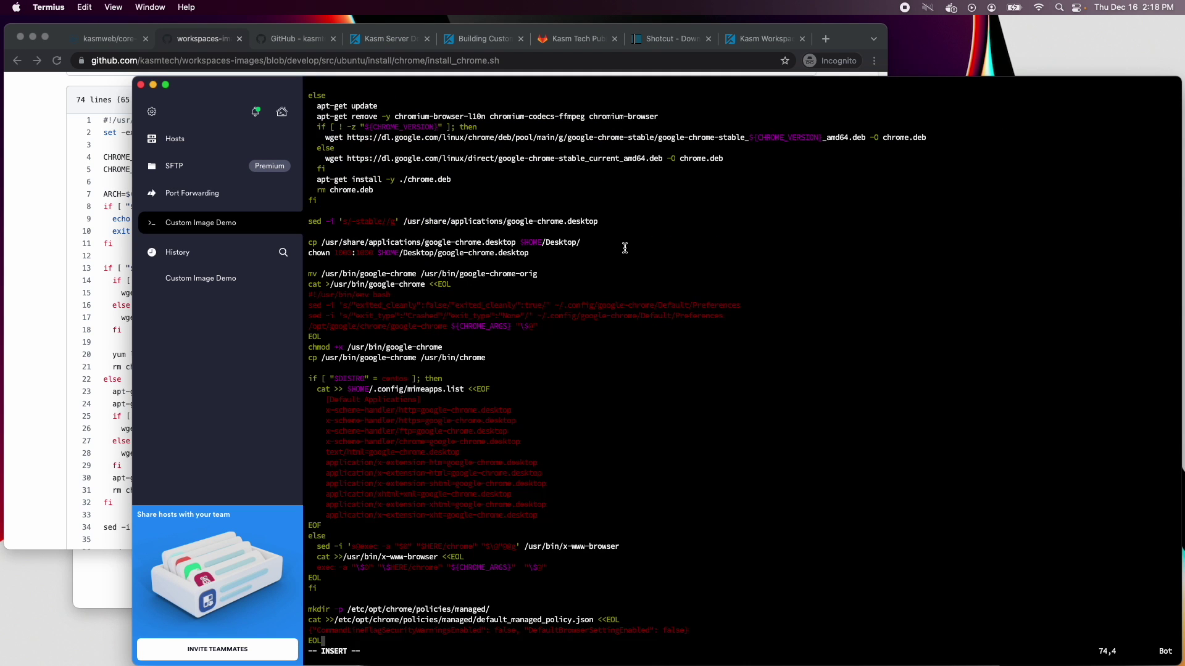
# Save install_chrome.sh and reopen the Dockerfile to add lines below the Chrome block
pyautogui.press('Escape')
pyautogui.press('g')
pyautogui.press('g')
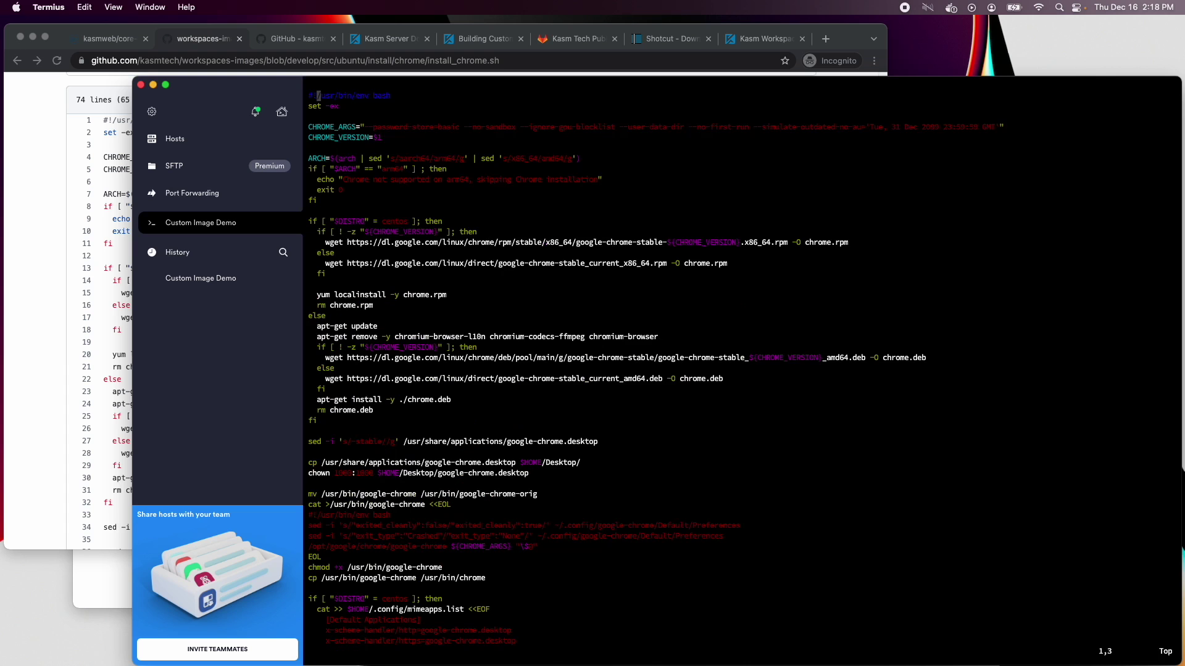
pyautogui.write(':wq')
pyautogui.press('Return')
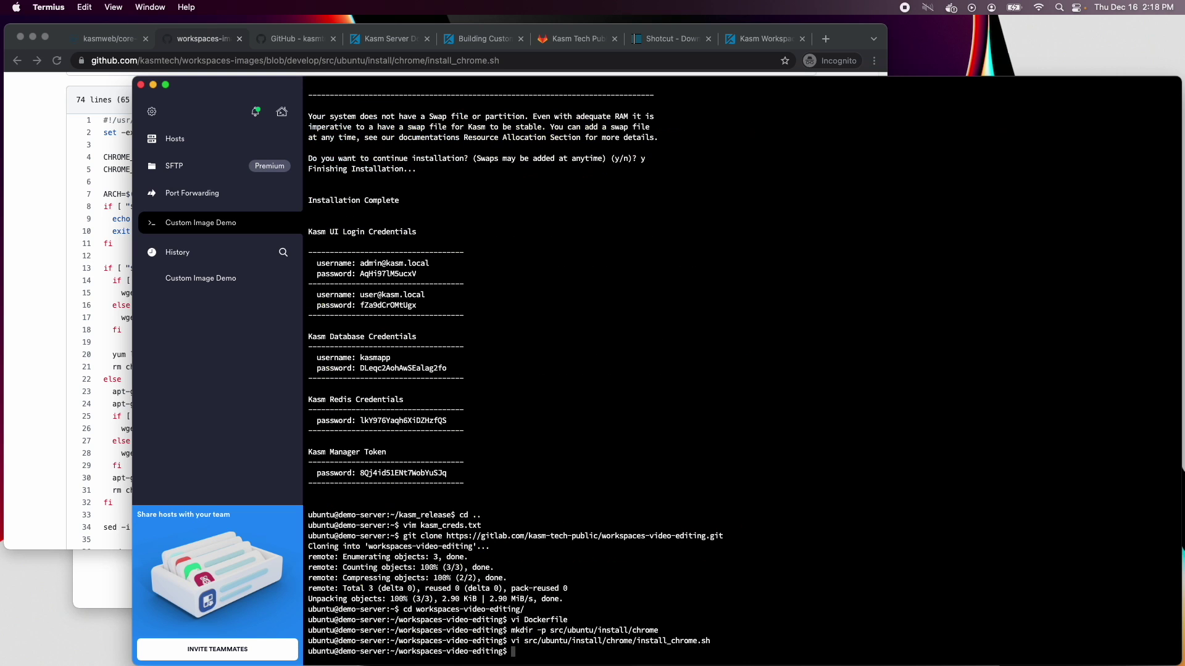
pyautogui.write('vi Dockerfile')
pyautogui.press('Return')
pyautogui.press('i')
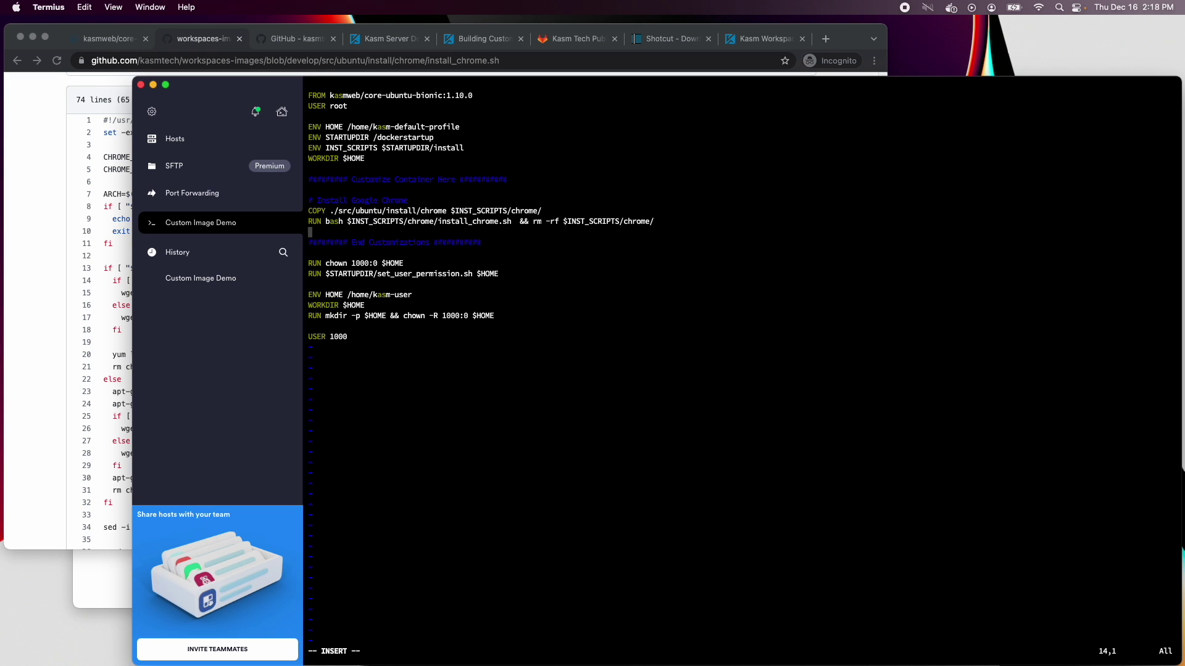
pyautogui.press('Return')
pyautogui.press('Return')
# Add '# Install VLC' and 'RUN apt-get update && apt-get install -y vlc' to the Dockerfile and save
pyautogui.write('# Install VLC')
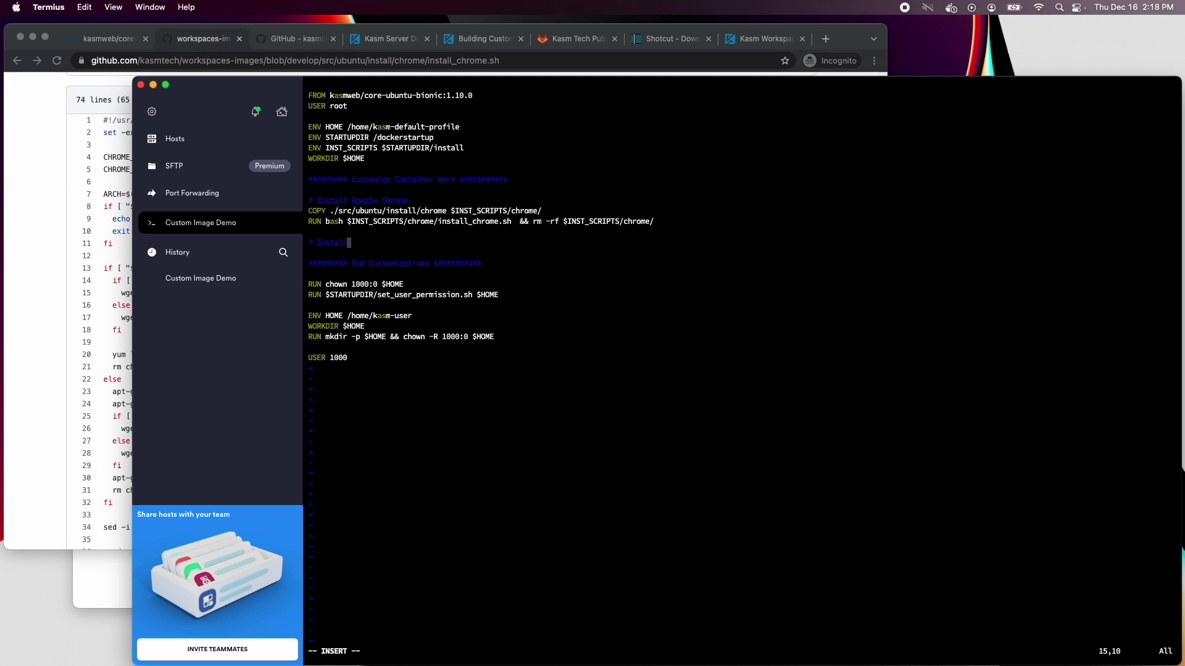
pyautogui.press('Return')
pyautogui.write('RUN ap')
pyautogui.write('t-get update && ')
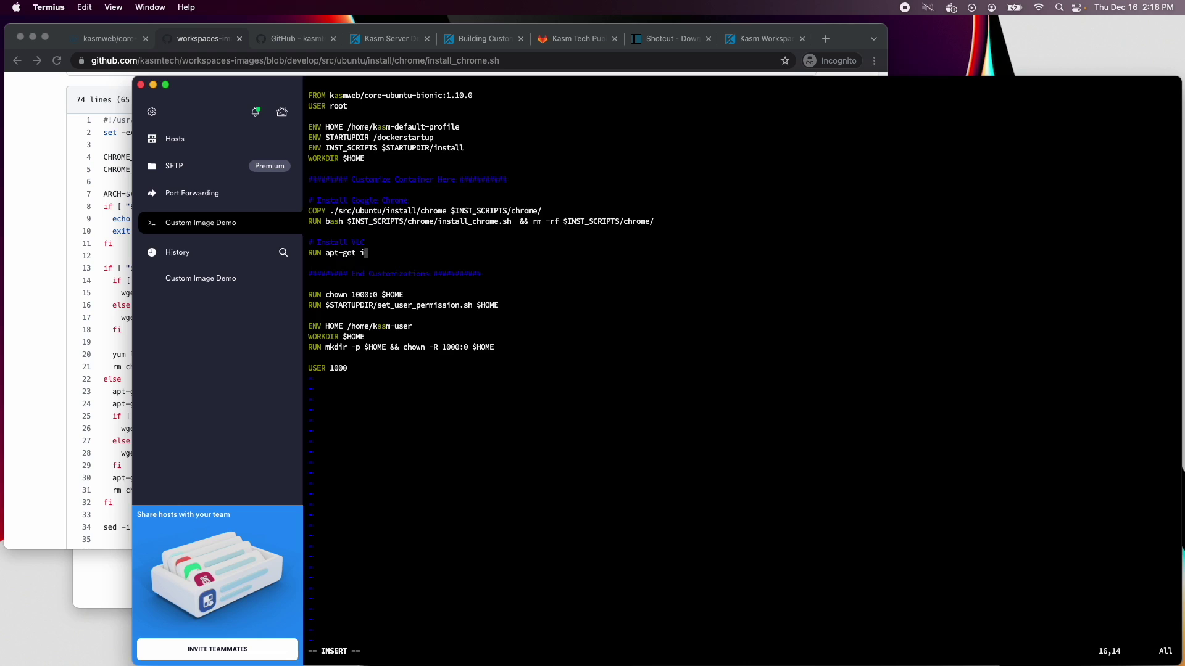
pyautogui.write('apt-get install -y vlc')
pyautogui.press('Left')
pyautogui.press('Left')
pyautogui.press('Left')
pyautogui.write('-y')
pyautogui.press('Escape')
pyautogui.write(':w')
pyautogui.press('Return')
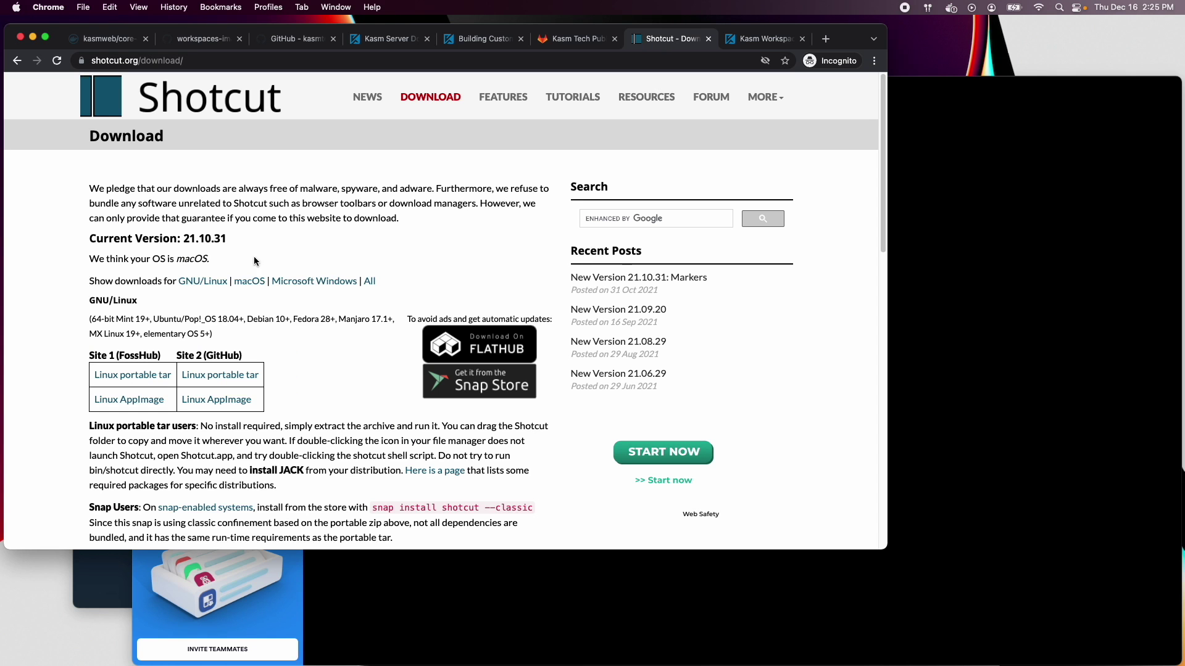
# Copy the link address of the GitHub-hosted Shotcut 21.10.31 Linux portable tar from the GNU/Linux downloads
pyautogui.click(220, 283)
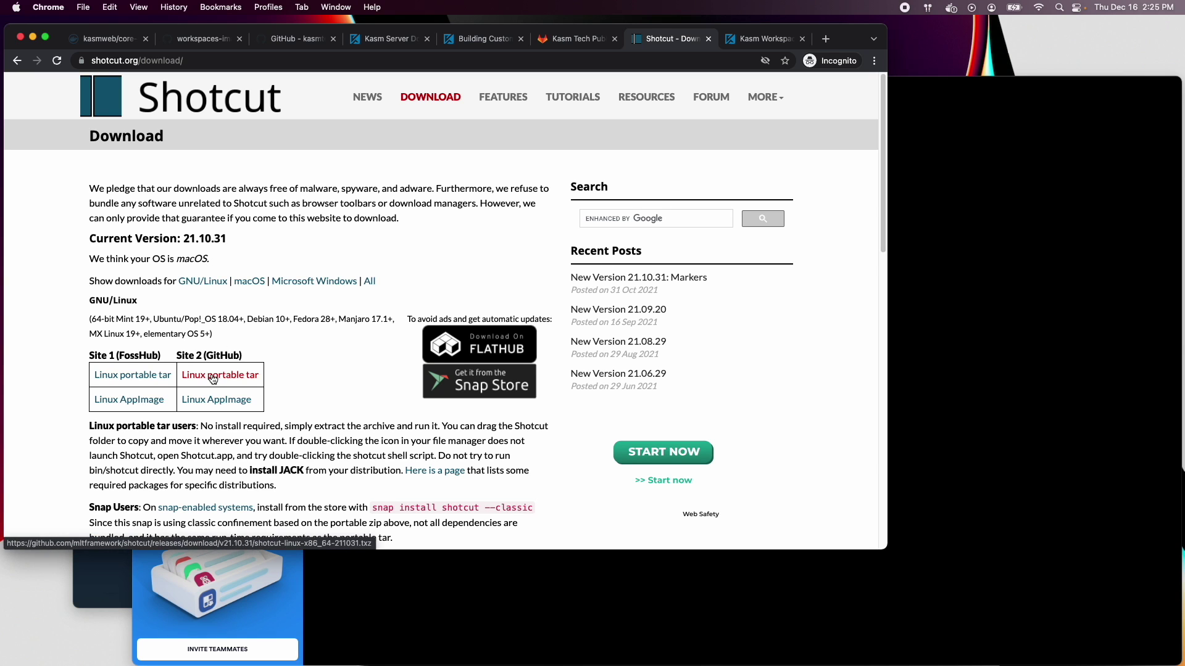
pyautogui.rightClick(215, 382)
pyautogui.click(278, 439)
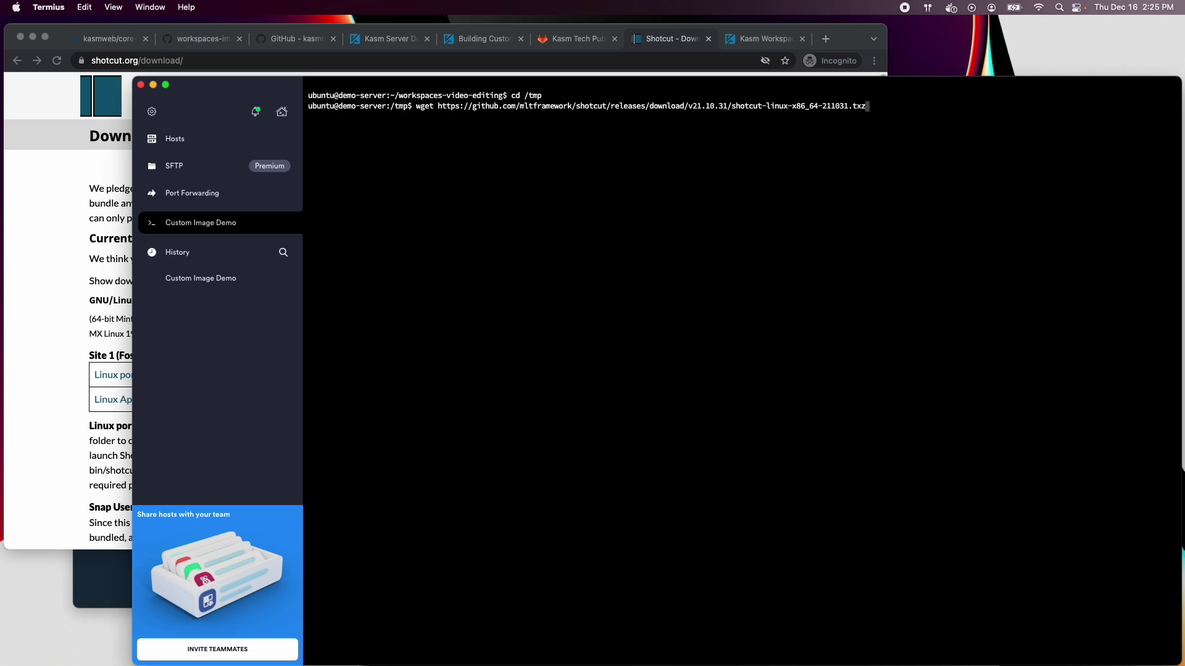
pyautogui.press('Return')
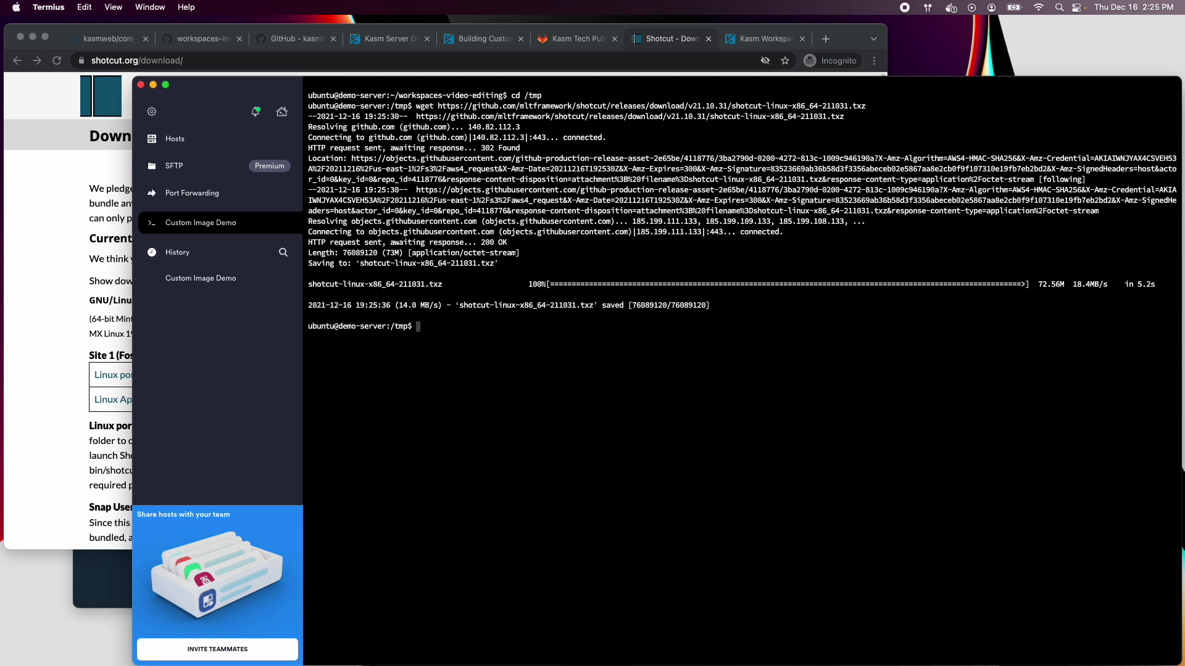
# Extract the downloaded Shotcut .txz archive into /opt with sudo tar -xf
pyautogui.write('sudo tar -xf s')
pyautogui.press('Tab')
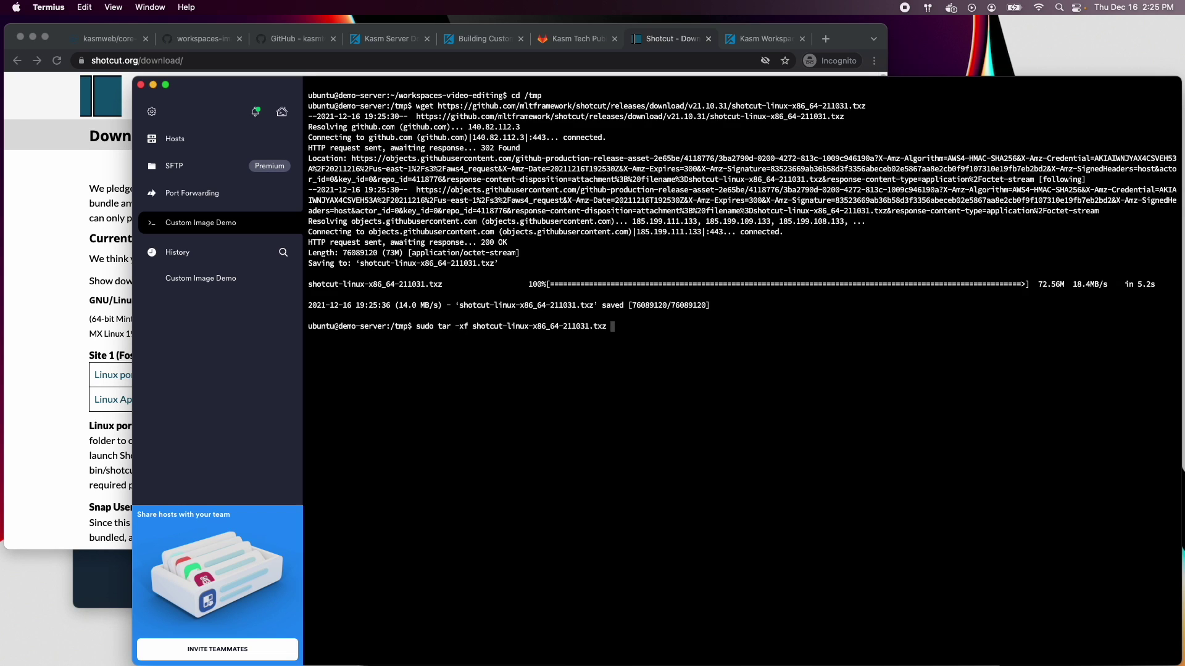
pyautogui.write('-C /opt')
pyautogui.press('Return')
# List the contents of /opt, /opt/Shotcut and Shotcut.app, then clear the terminal
pyautogui.write('cd /opt')
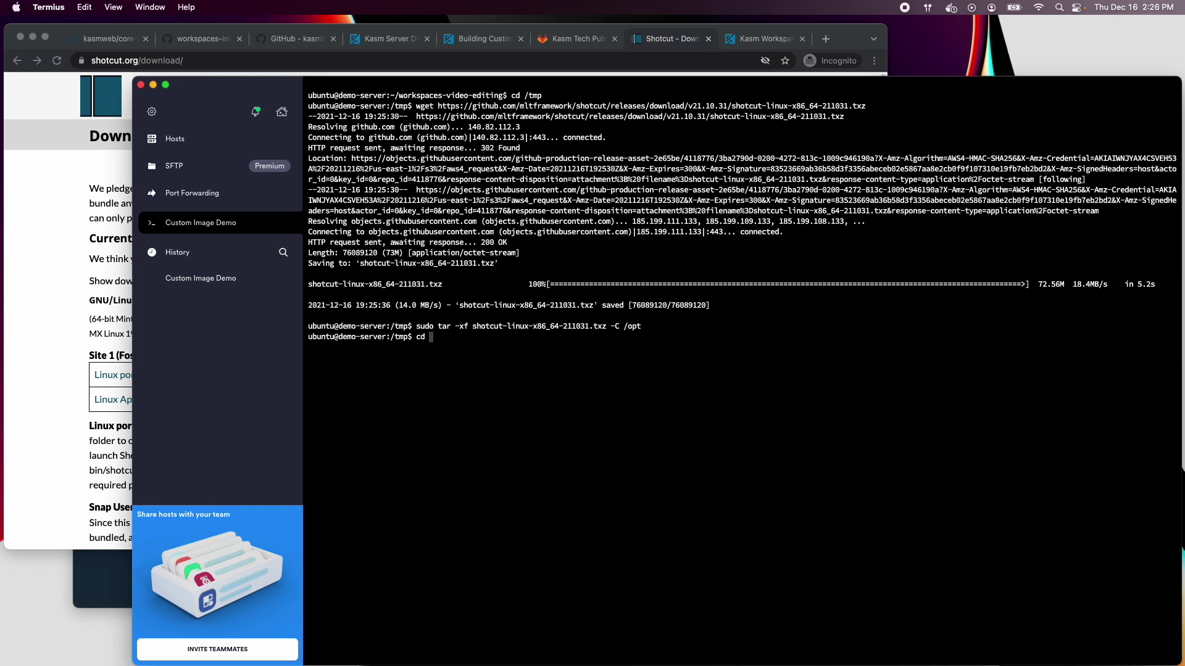
pyautogui.press('Return')
pyautogui.write('ls')
pyautogui.press('Return')
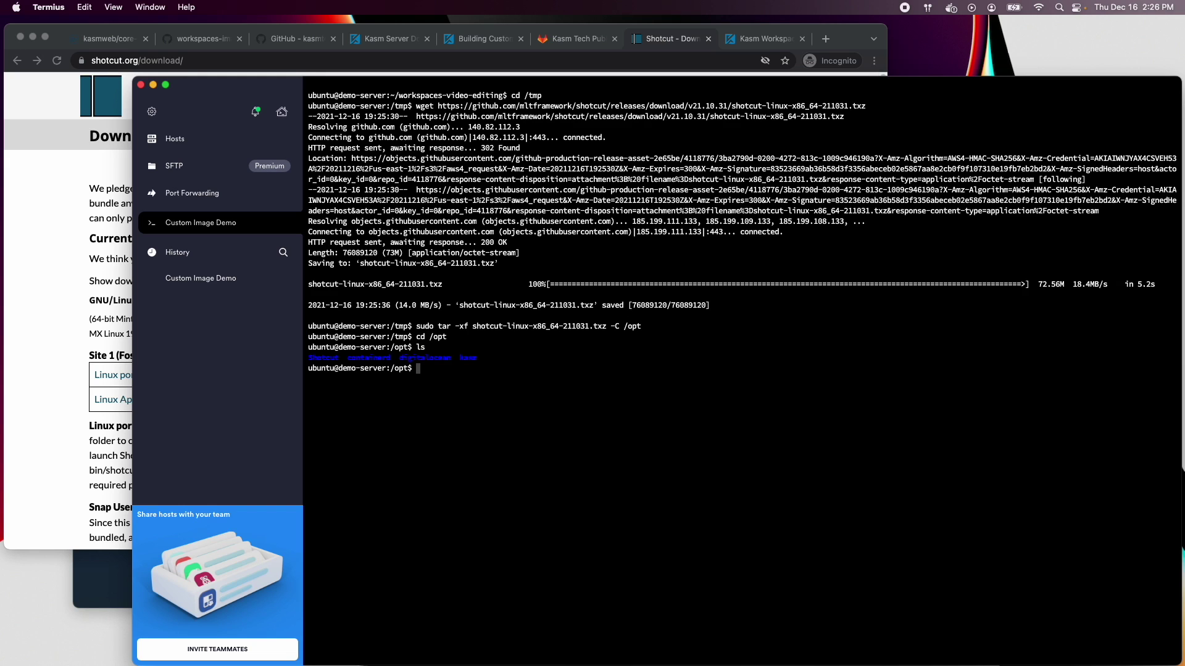
pyautogui.write('cd Shotcut/')
pyautogui.press('Return')
pyautogui.write('ls')
pyautogui.press('Return')
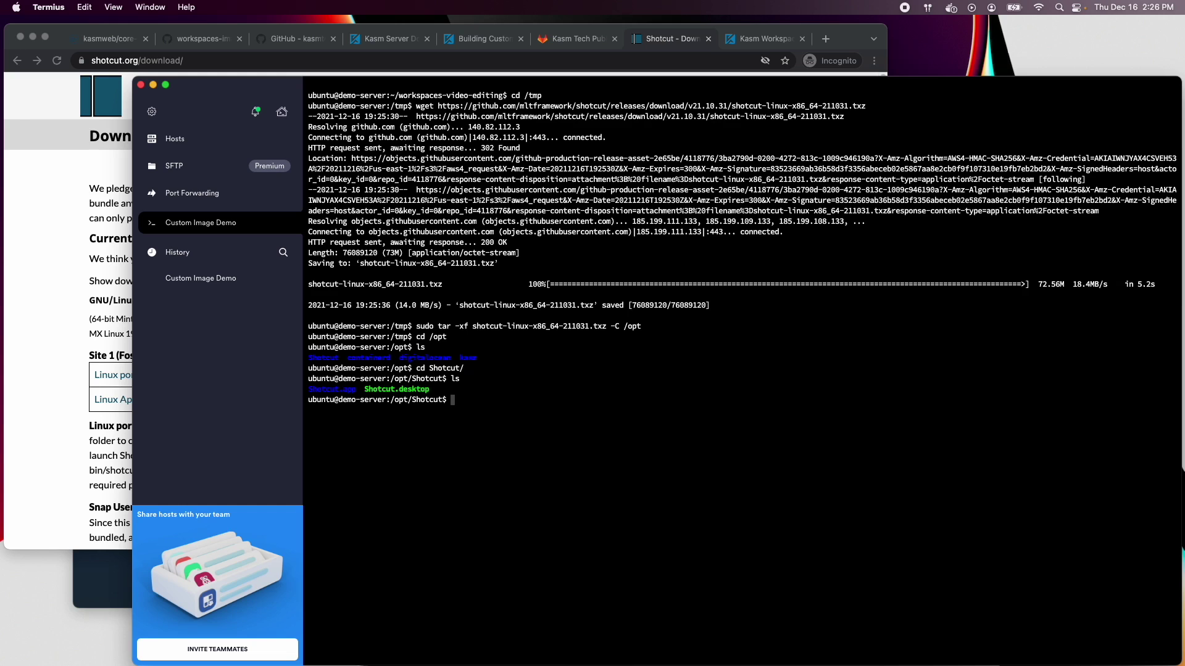
pyautogui.write('vi')
pyautogui.press('BackSpace')
pyautogui.press('BackSpace')
pyautogui.press('BackSpace')
pyautogui.write('ls Shotcut.app')
pyautogui.press('Return')
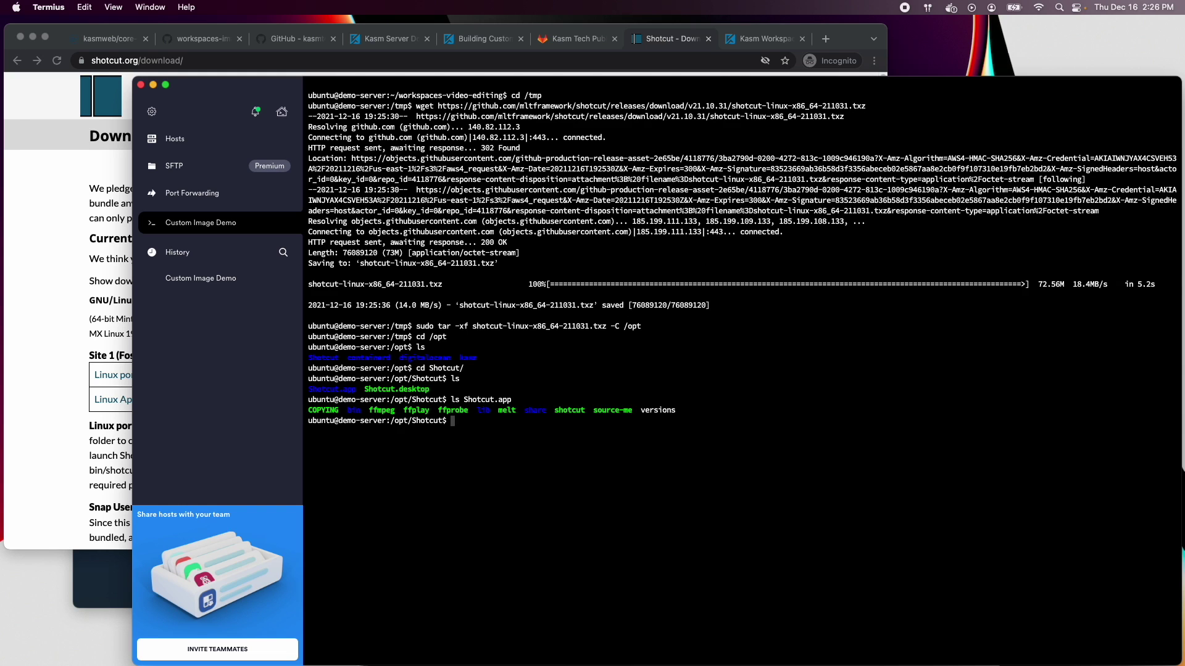
pyautogui.hotkey('ctrl', 'l')
# Return to the video-editing project and create src/ubuntu/install/shotcut/ with mkdir -p
pyautogui.write('cd ~/wor')
pyautogui.press('Tab')
pyautogui.press('Return')
pyautogui.write('m')
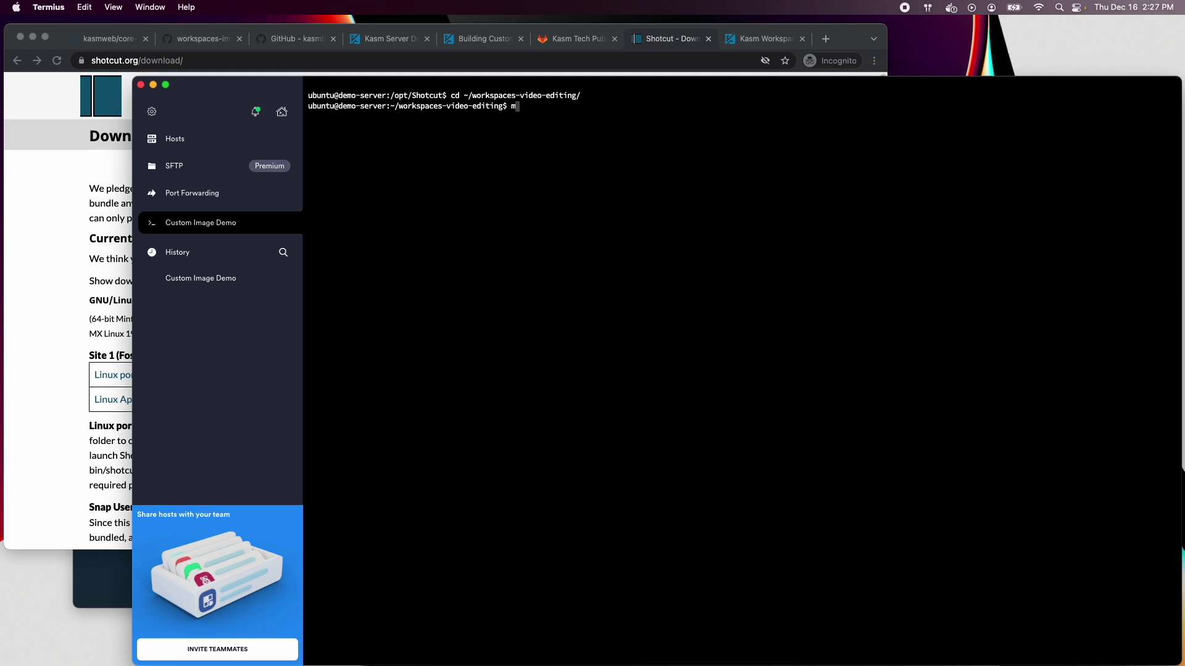
pyautogui.press('BackSpace')
pyautogui.write('ls')
pyautogui.press('Return')
pyautogui.write('mkdir src/ubuntu/install/shot')
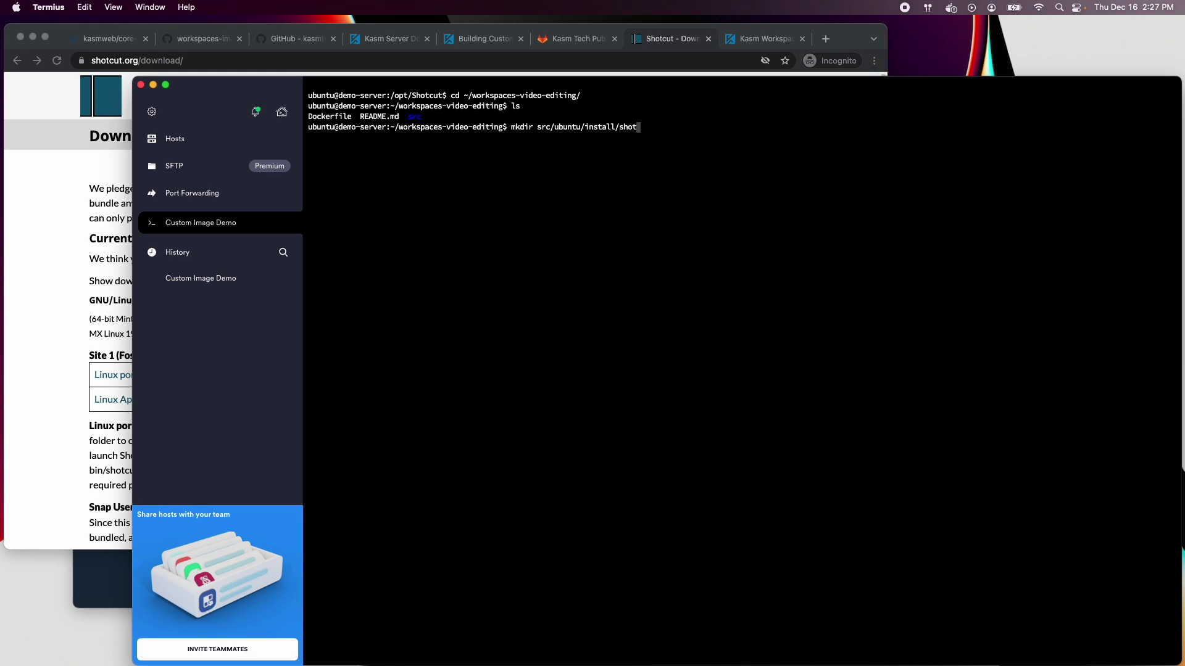
pyautogui.write('cut/')
pyautogui.press('Left')
pyautogui.press('Left')
pyautogui.press('Left')
pyautogui.press('Left')
pyautogui.press('Left')
pyautogui.press('Left')
pyautogui.press('Left')
pyautogui.press('Left')
pyautogui.press('Left')
pyautogui.press('Left')
pyautogui.press('Left')
pyautogui.press('Left')
pyautogui.press('Left')
pyautogui.write('-p')
pyautogui.press('Return')
# Copy /opt/Shotcut/Shotcut.desktop into src/ubuntu/install/shotcut and list it there
pyautogui.write('cp /opt/Shotcut/')
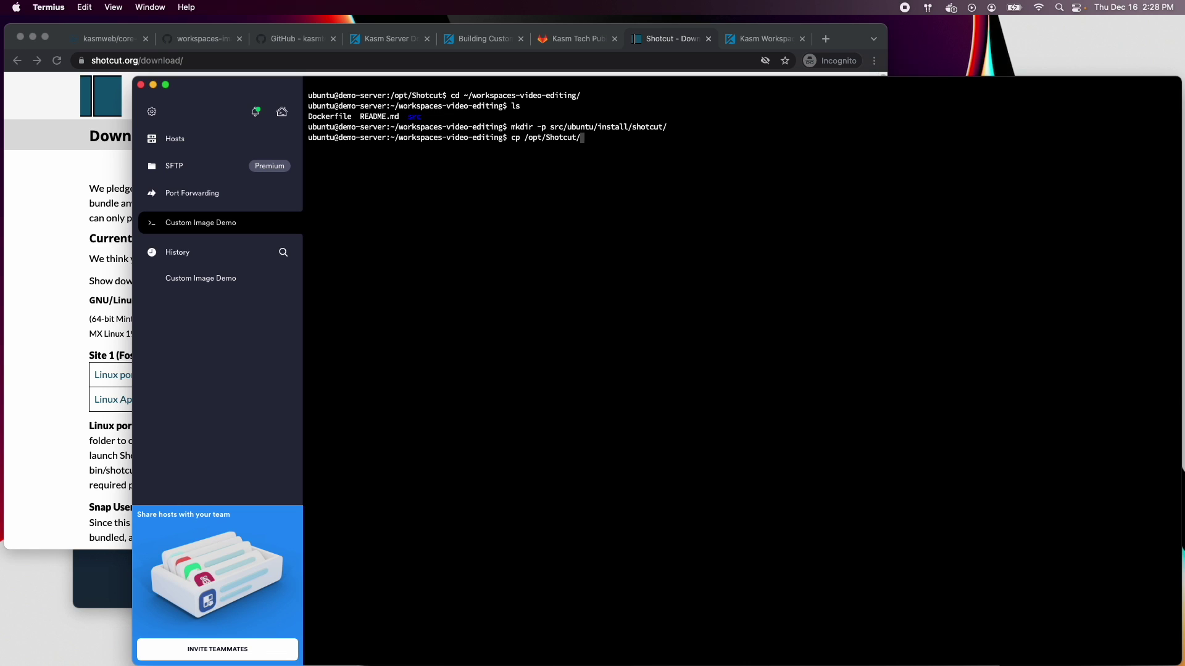
pyautogui.write('Shotcut.desktop src/ubuntu/install/sh')
pyautogui.press('Tab')
pyautogui.press('Return')
pyautogui.write('cd ')
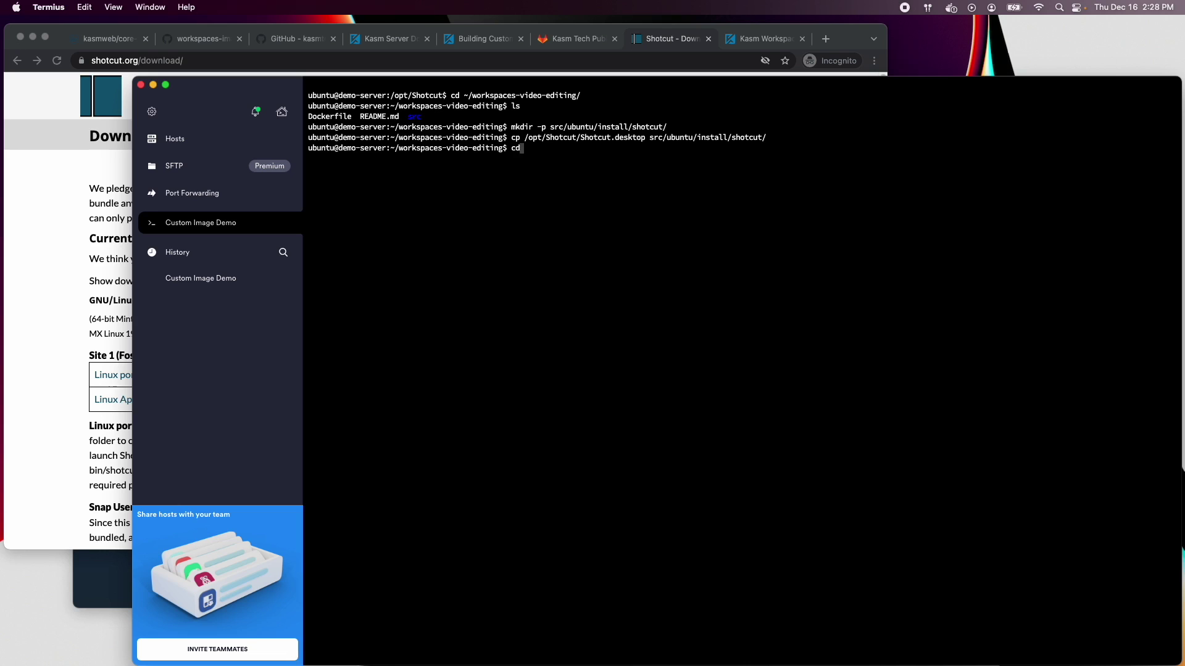
pyautogui.write('src/ubuntu/install/shotcut/')
pyautogui.press('Return')
pyautogui.write('ls -l')
pyautogui.press('Return')
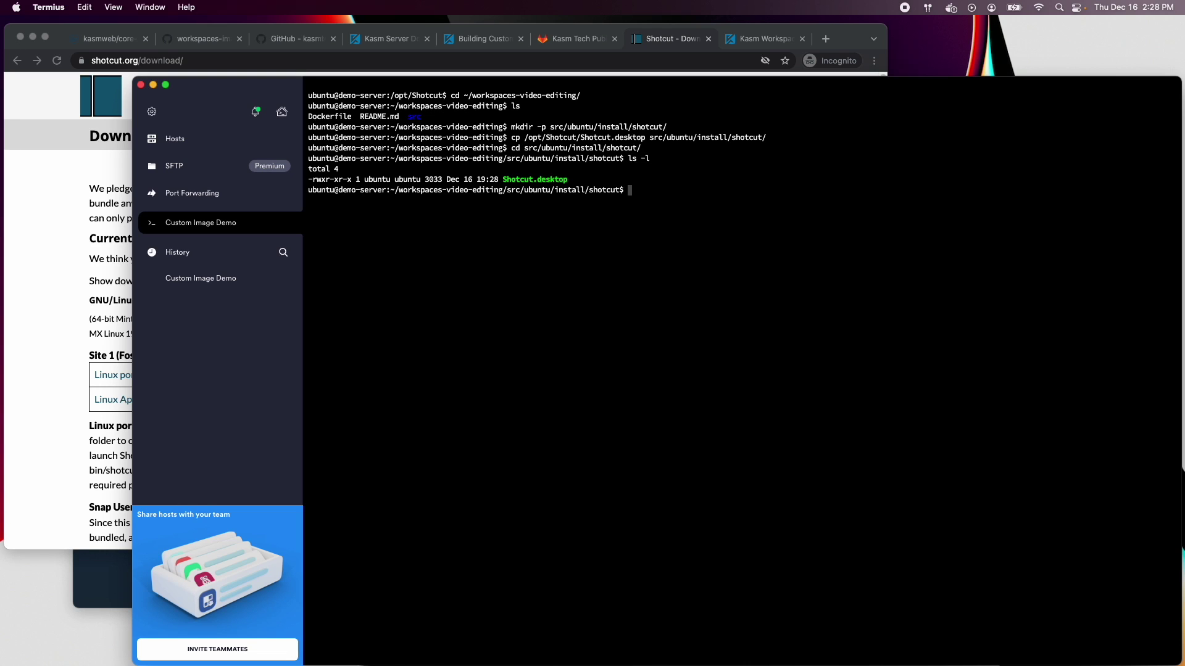
# Change Shotcut.desktop's Exec line to /opt/Shotcut/Shotcut.app/shotcut and save the file
pyautogui.write('vi Shot')
pyautogui.press('Tab')
pyautogui.press('Return')
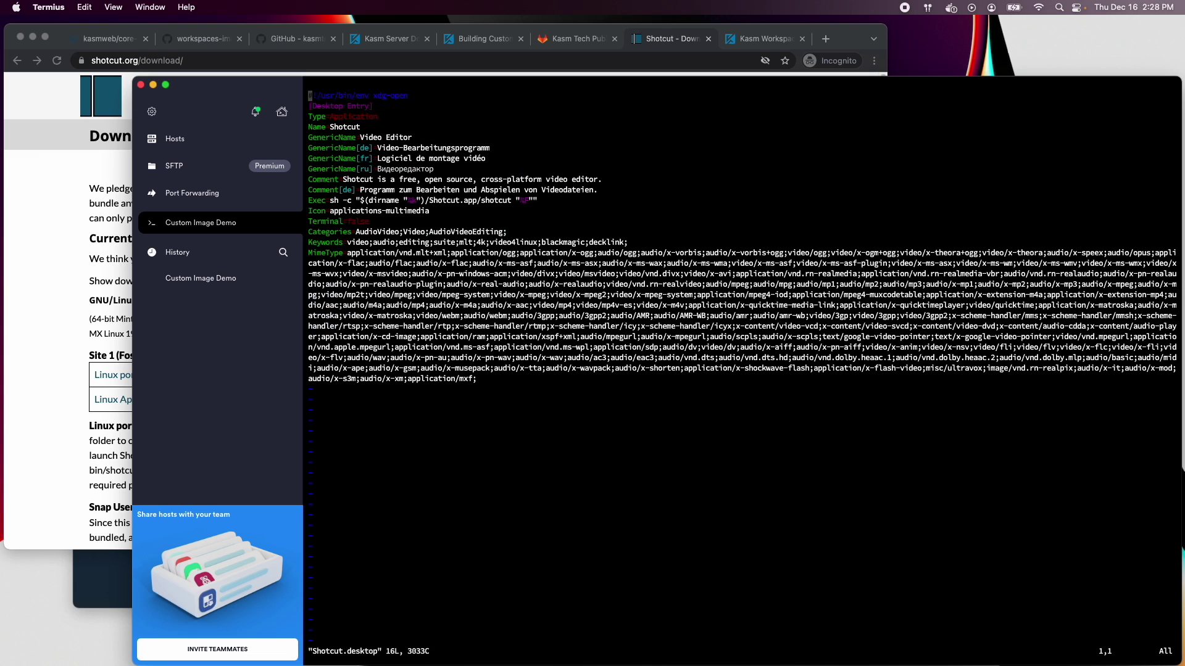
pyautogui.press('i')
pyautogui.press('Down')
pyautogui.press('Down')
pyautogui.press('Down')
pyautogui.press('Down')
pyautogui.press('Down')
pyautogui.press('Down')
pyautogui.press('Down')
pyautogui.press('Down')
pyautogui.press('Down')
pyautogui.press('Down')
pyautogui.press('Down')
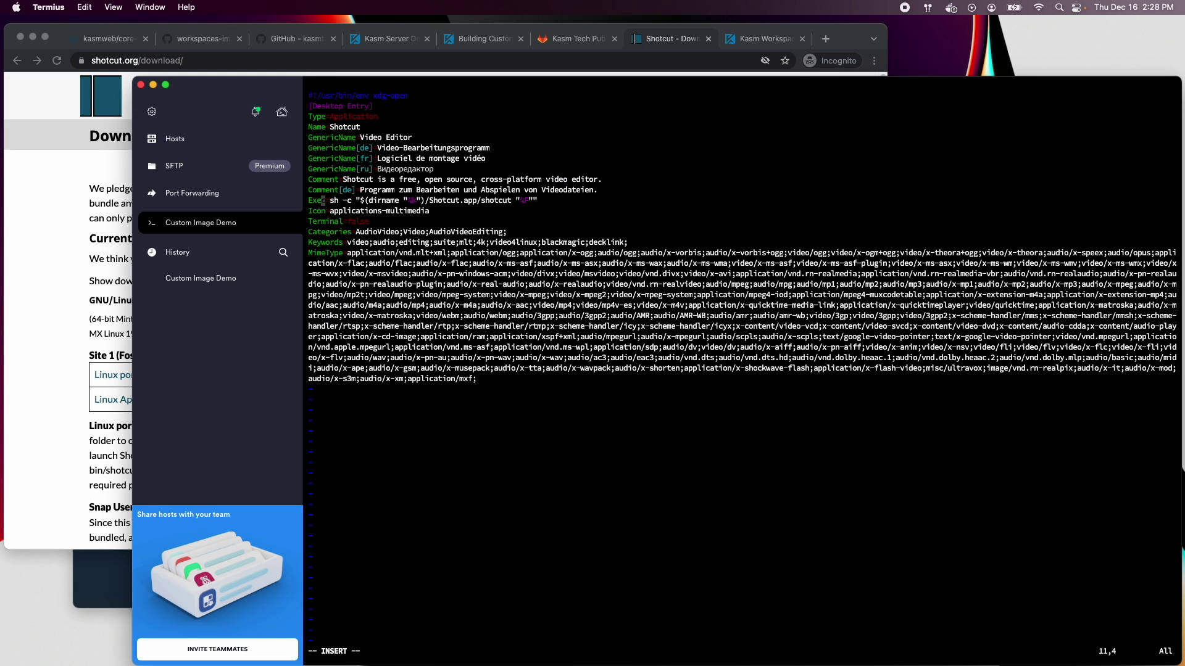
pyautogui.press('Right')
pyautogui.press('Right')
pyautogui.press('Right')
pyautogui.press('Right')
pyautogui.press('Right')
pyautogui.press('Right')
pyautogui.press('Right')
pyautogui.press('Right')
pyautogui.press('Right')
pyautogui.press('Right')
pyautogui.press('Right')
pyautogui.press('Right')
pyautogui.press('Right')
pyautogui.press('Right')
pyautogui.press('Right')
pyautogui.press('Right')
pyautogui.press('Right')
pyautogui.press('Right')
pyautogui.press('Right')
pyautogui.press('Right')
pyautogui.press('Delete')
pyautogui.press('Delete')
pyautogui.press('Delete')
pyautogui.press('Delete')
pyautogui.press('Delete')
pyautogui.press('BackSpace')
pyautogui.press('BackSpace')
pyautogui.press('BackSpace')
pyautogui.press('BackSpace')
pyautogui.press('BackSpace')
pyautogui.press('BackSpace')
pyautogui.press('BackSpace')
pyautogui.press('BackSpace')
pyautogui.press('BackSpace')
pyautogui.press('BackSpace')
pyautogui.press('BackSpace')
pyautogui.press('BackSpace')
pyautogui.press('BackSpace')
pyautogui.press('BackSpace')
pyautogui.press('BackSpace')
pyautogui.press('BackSpace')
pyautogui.press('BackSpace')
pyautogui.press('BackSpace')
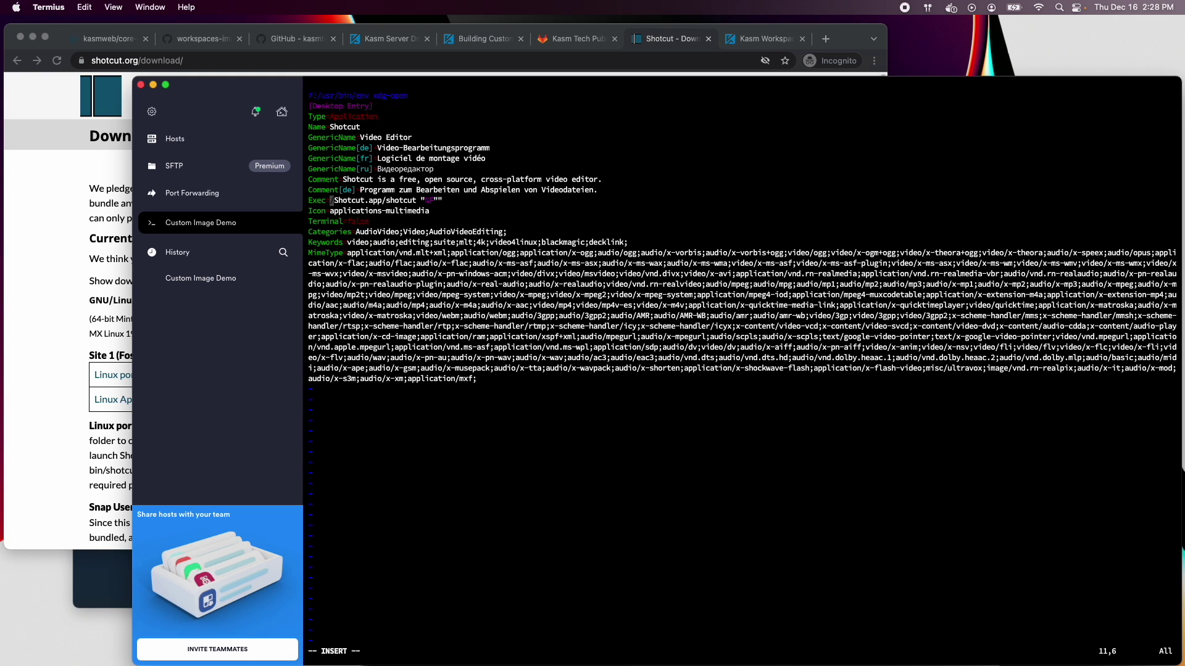
pyautogui.write('.')
pyautogui.press('BackSpace')
pyautogui.write('/opt/')
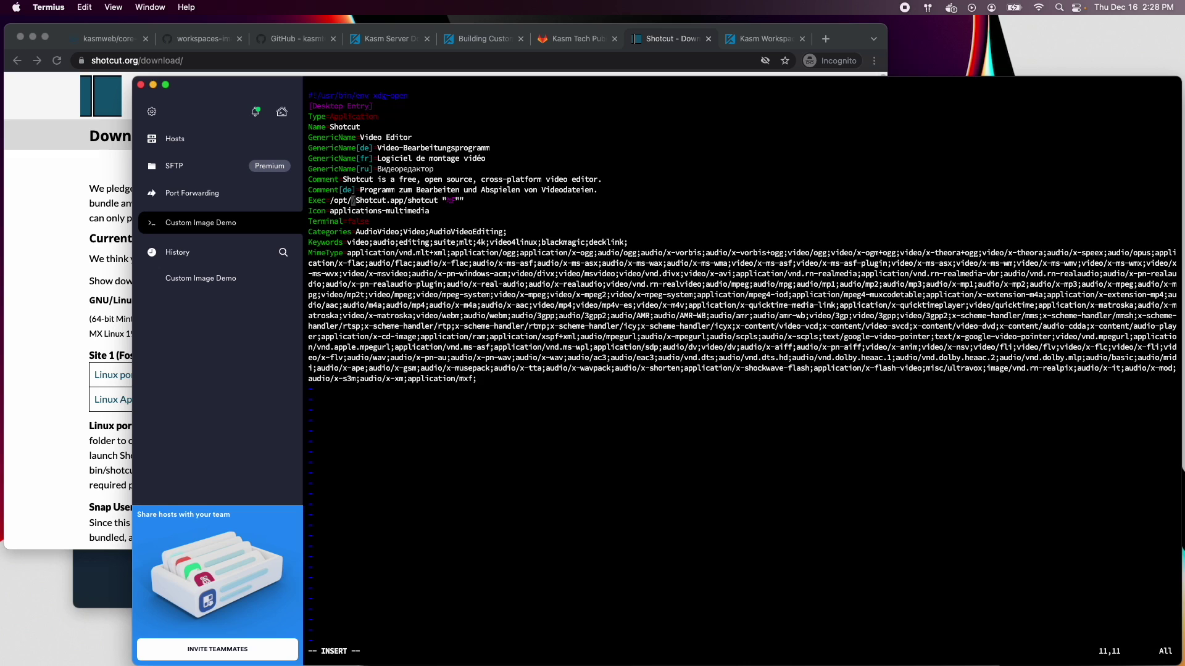
pyautogui.write('Shotcut')
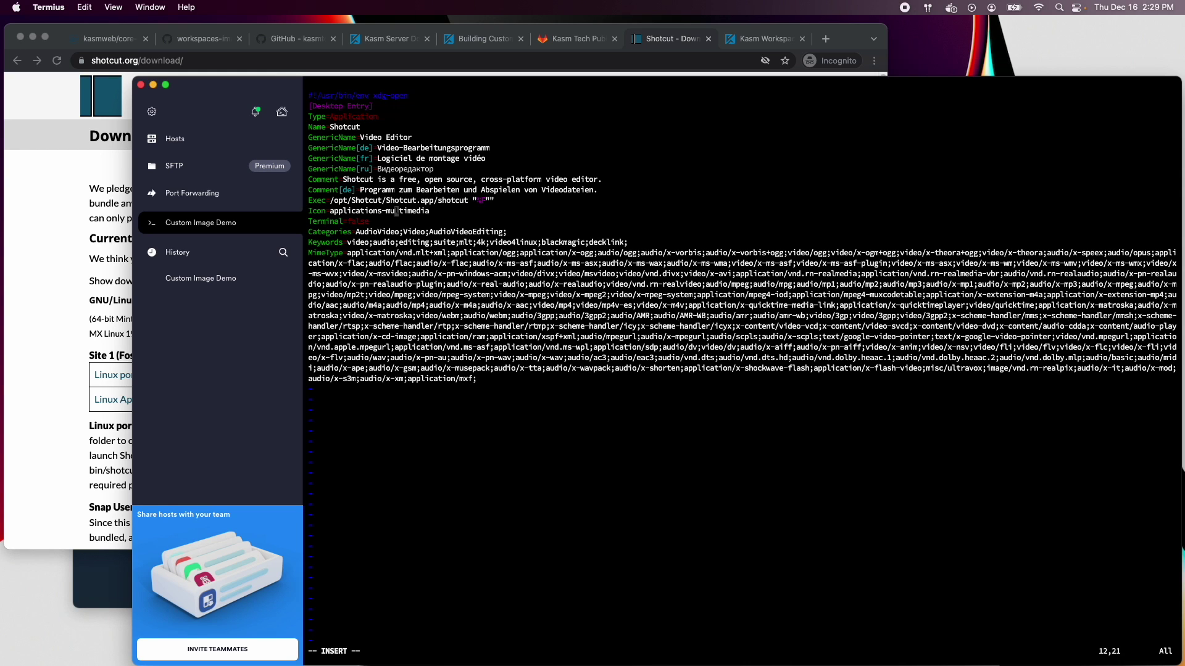
pyautogui.press('Escape')
pyautogui.write(':wq')
pyautogui.press('Return')
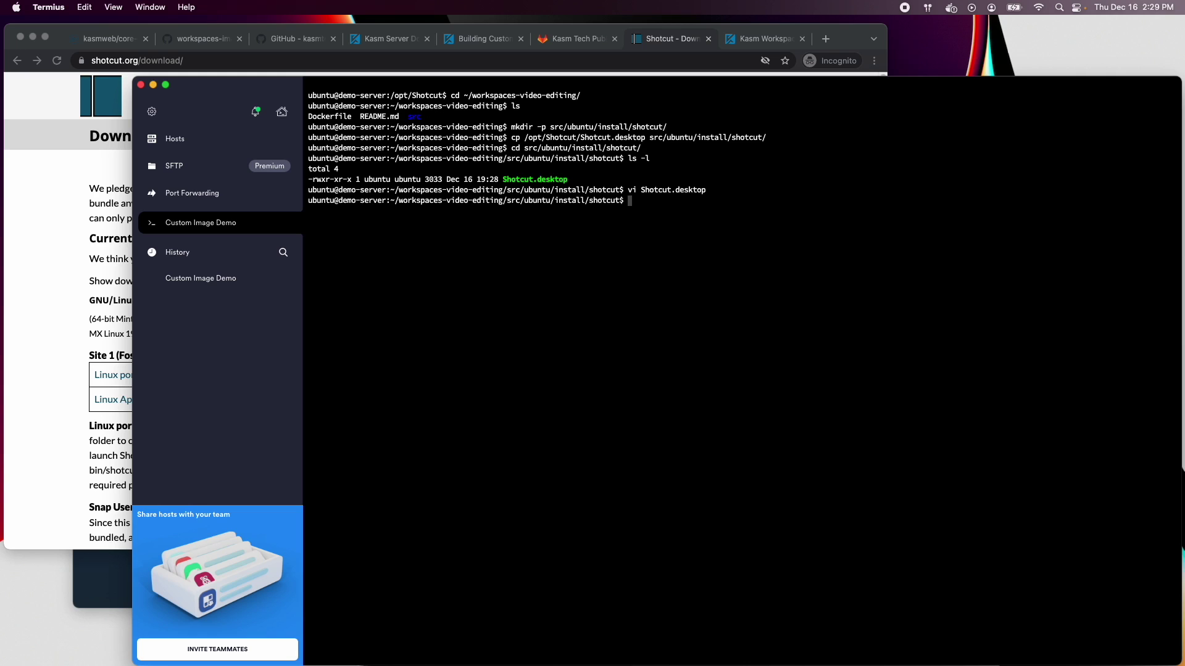
# Reopen the project Dockerfile and add a '# Install Shotcut' comment below the VLC step
pyautogui.write('cd ~/worsk')
pyautogui.press('Tab')
pyautogui.press('Return')
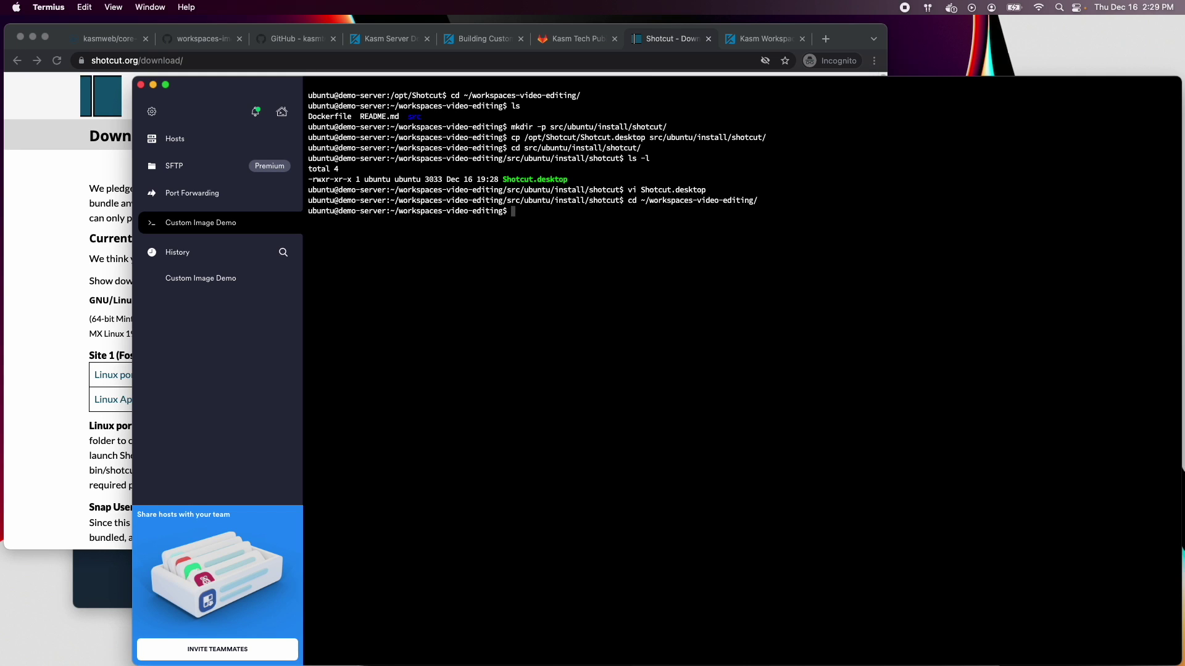
pyautogui.write('vi Dockerfile')
pyautogui.press('Return')
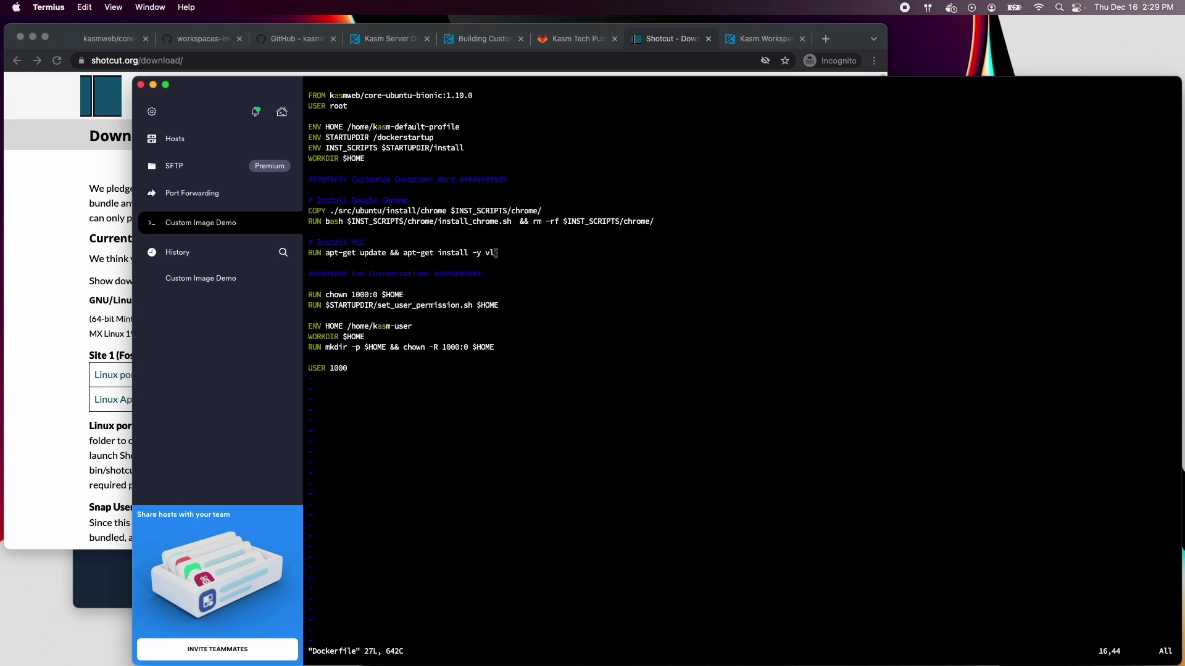
pyautogui.press('A')
pyautogui.press('Return')
pyautogui.press('Return')
pyautogui.write('# Install Shotcut')
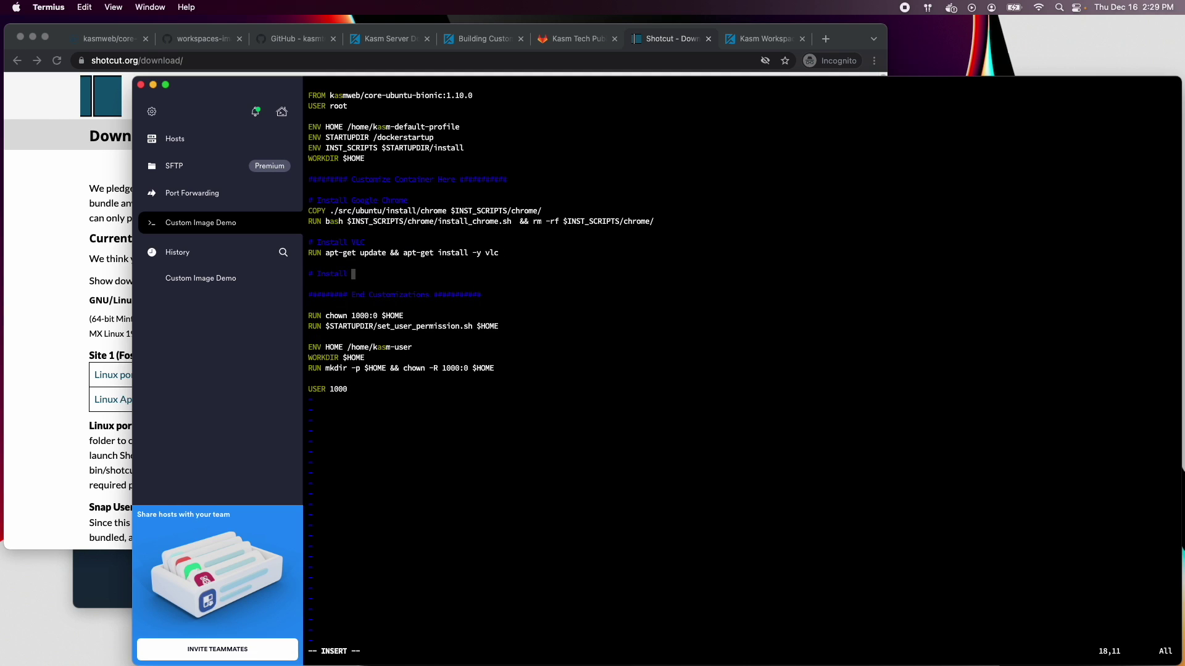
pyautogui.press('Return')
# Add a COPY line sending src/ubuntu/install/shotcut/Shotcut.desktop to $HOME/Desktop/
pyautogui.write('C')
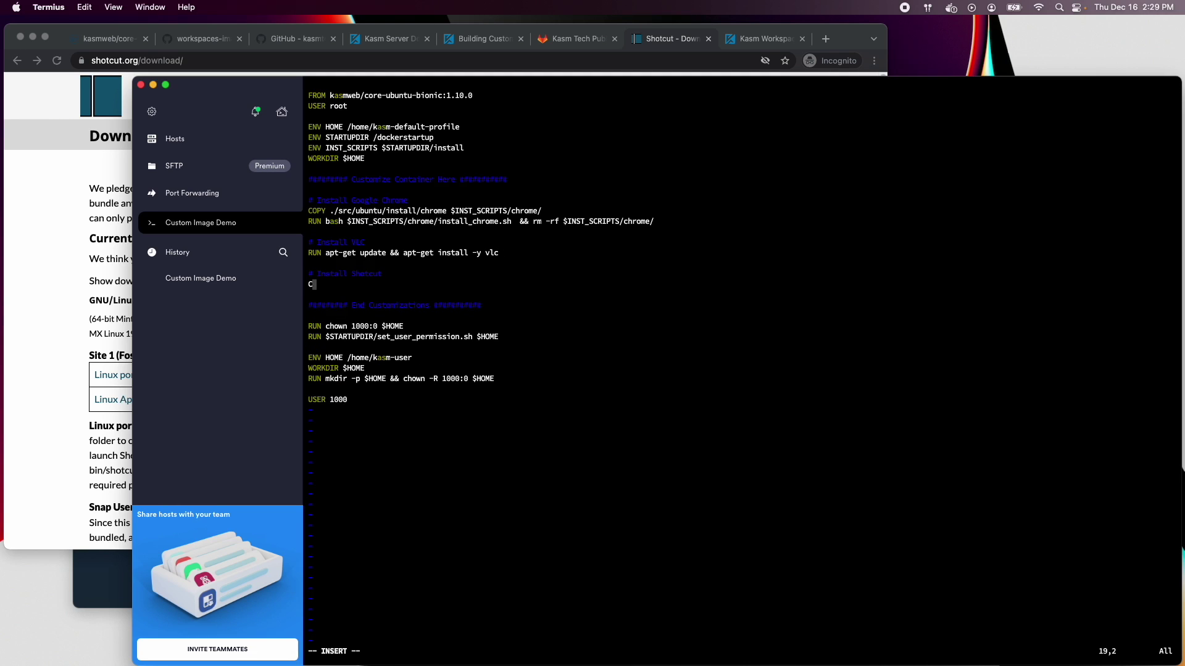
pyautogui.write('OPY')
pyautogui.moveTo(420, 211); pyautogui.dragTo(331, 212)
pyautogui.write('./src/ubuntu/install/')
pyautogui.write('shotcut/Shotcut.desktop')
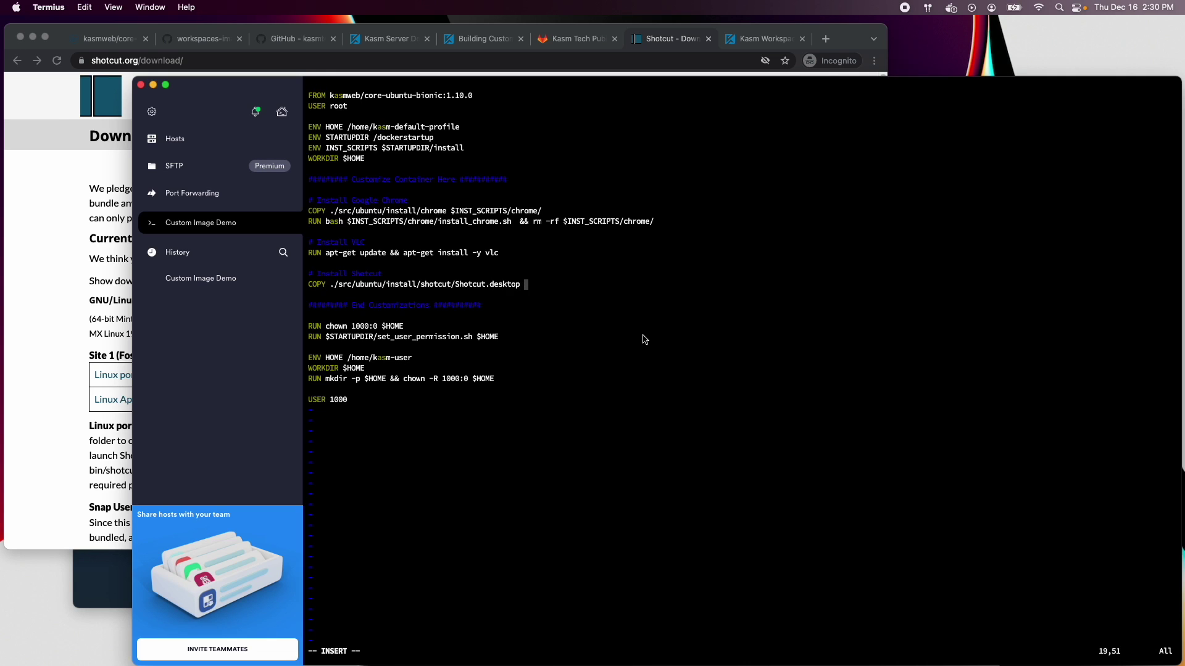
pyautogui.write(' $HOME/Desktop/')
pyautogui.press('Return')
# Start a RUN line and paste the Shotcut Linux portable tar download URL into it
pyautogui.write('RUN ')
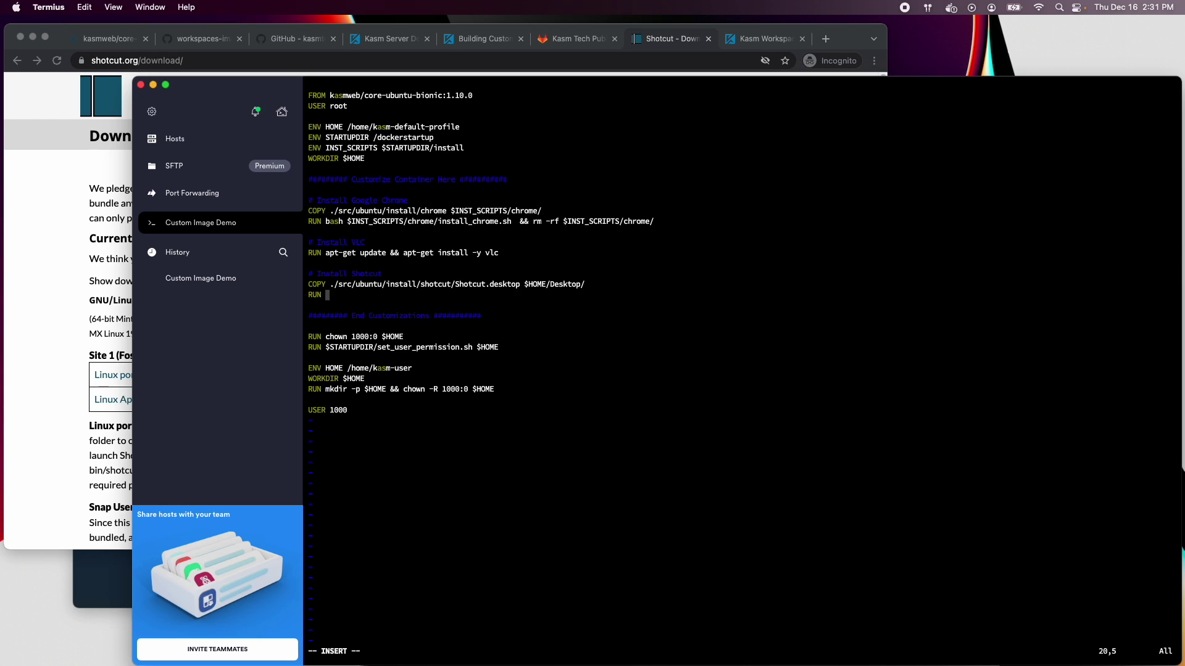
pyautogui.write('chmod')
pyautogui.click(38, 277)
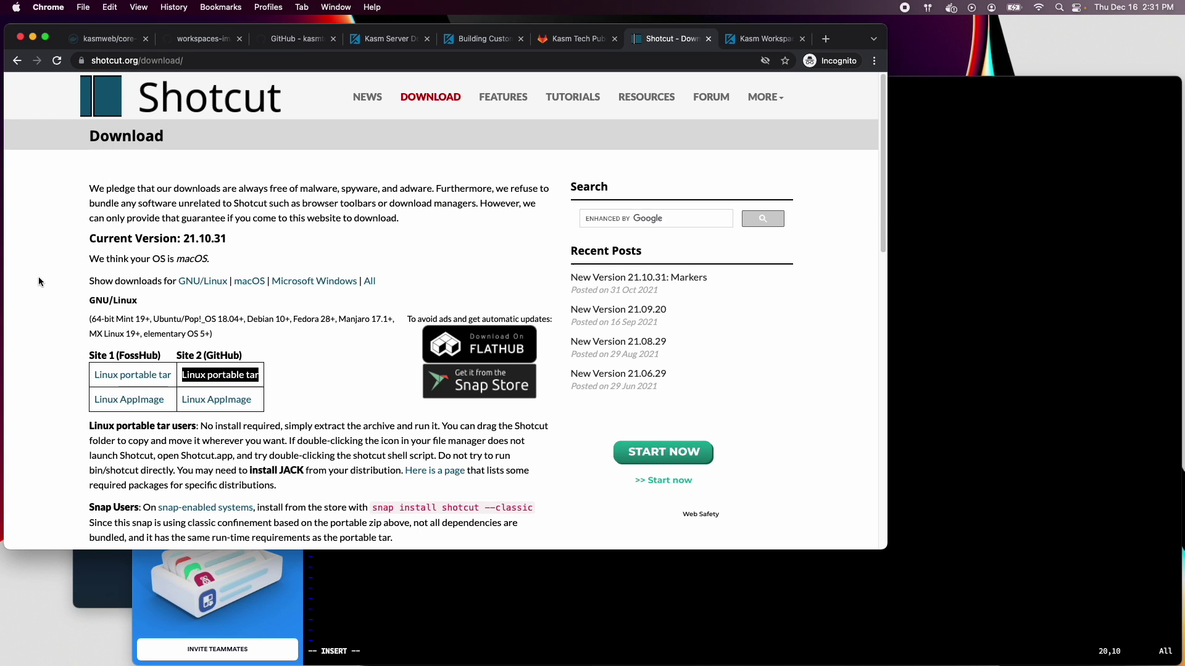
pyautogui.rightClick(231, 378)
pyautogui.click(266, 442)
pyautogui.click(979, 346)
pyautogui.press('super+v')
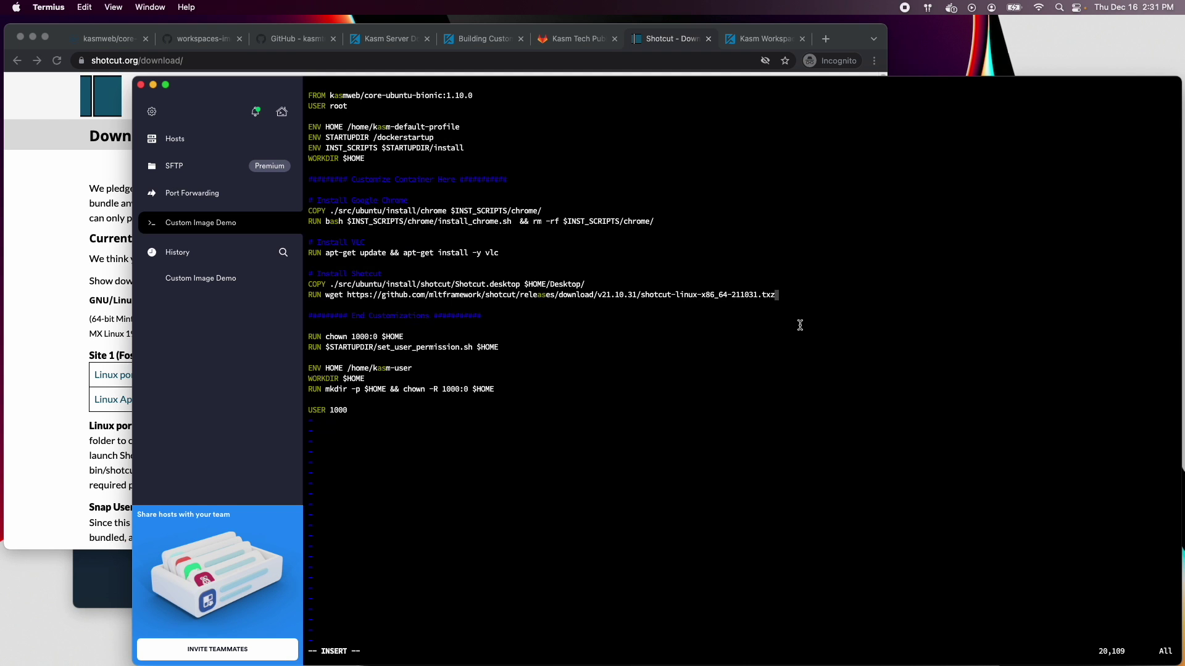
# Insert WORKDIR /tmp above the download line and continue that line with '&& \'
pyautogui.press('Left')
pyautogui.press('Left')
pyautogui.press('Left')
pyautogui.press('Left')
pyautogui.press('Left')
pyautogui.press('Left')
pyautogui.press('Left')
pyautogui.press('Left')
pyautogui.press('Left')
pyautogui.press('Left')
pyautogui.press('Left')
pyautogui.press('Left')
pyautogui.press('Left')
pyautogui.press('Left')
pyautogui.press('Left')
pyautogui.press('Left')
pyautogui.press('Left')
pyautogui.press('Left')
pyautogui.press('Left')
pyautogui.press('Left')
pyautogui.press('Up')
pyautogui.press('Return')
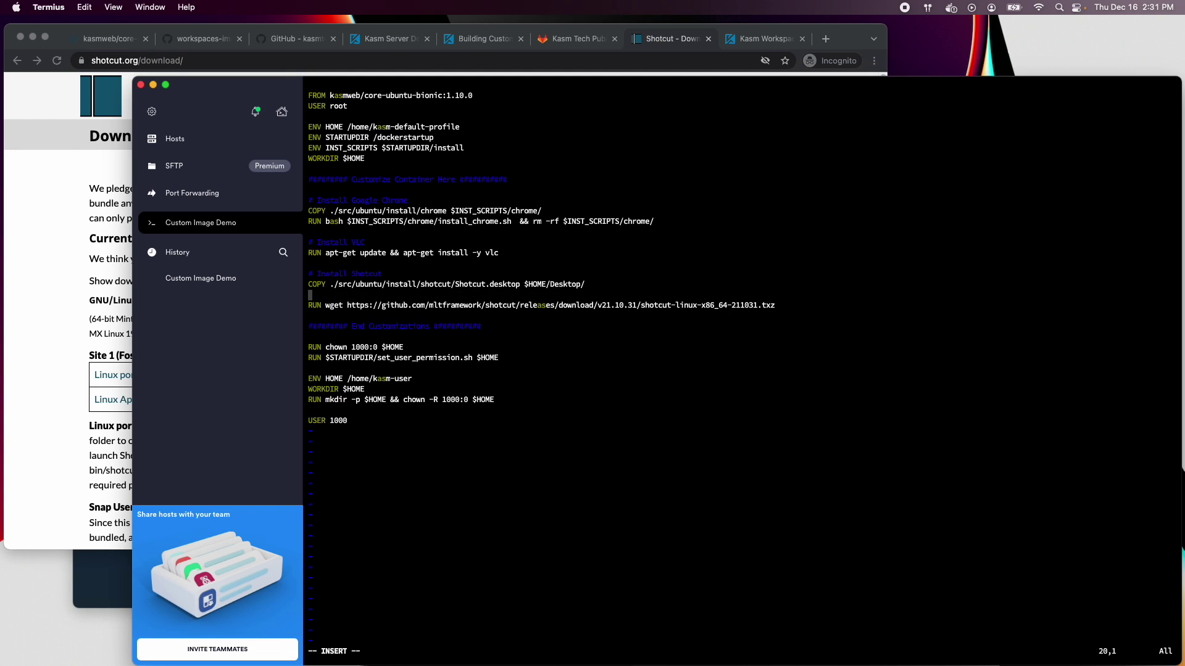
pyautogui.write('WORKDIR /tmp')
pyautogui.press('Right')
pyautogui.press('Right')
pyautogui.press('Right')
pyautogui.press('Right')
pyautogui.press('Right')
pyautogui.press('Right')
pyautogui.press('Right')
pyautogui.press('Right')
pyautogui.press('Right')
pyautogui.press('Right')
pyautogui.press('Right')
pyautogui.press('Right')
pyautogui.press('Right')
pyautogui.press('Right')
pyautogui.press('Right')
pyautogui.press('Right')
pyautogui.press('Right')
pyautogui.press('Right')
pyautogui.press('Right')
pyautogui.press('Right')
pyautogui.write('&& \\')
pyautogui.press('Return')
# Add 'tar -xf shotcut-linux-x86_64-211031.txz -C /opt' and save the Dockerfile
pyautogui.write('tar -x')
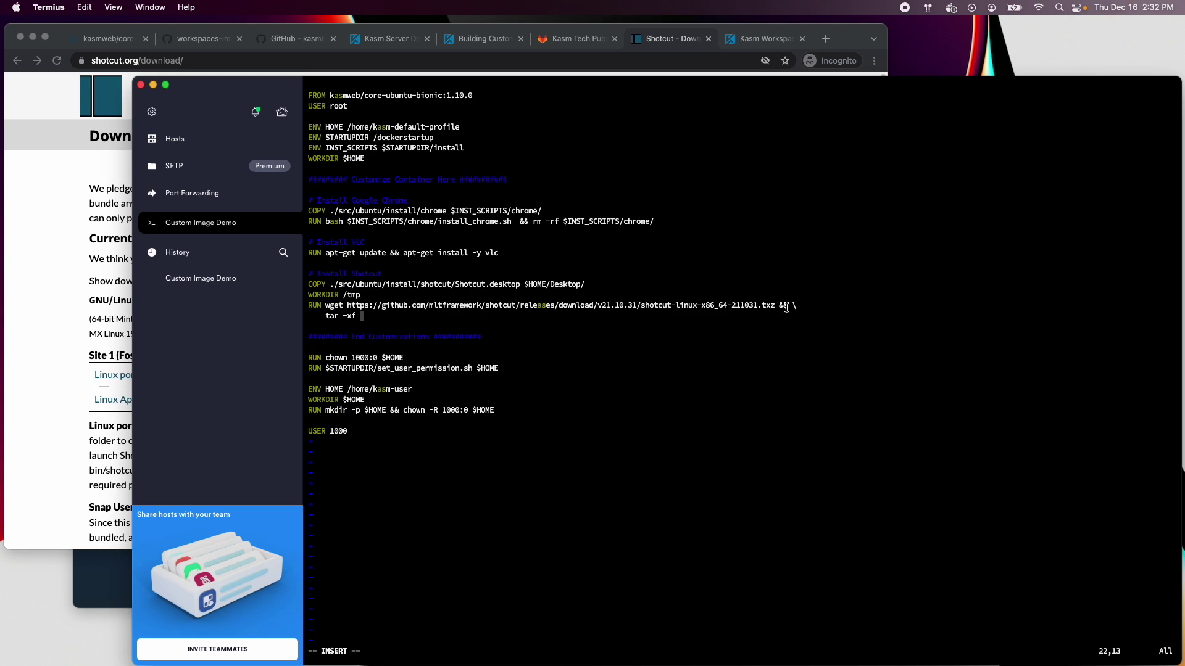
pyautogui.moveTo(776, 309); pyautogui.dragTo(642, 310)
pyautogui.press('super+v')
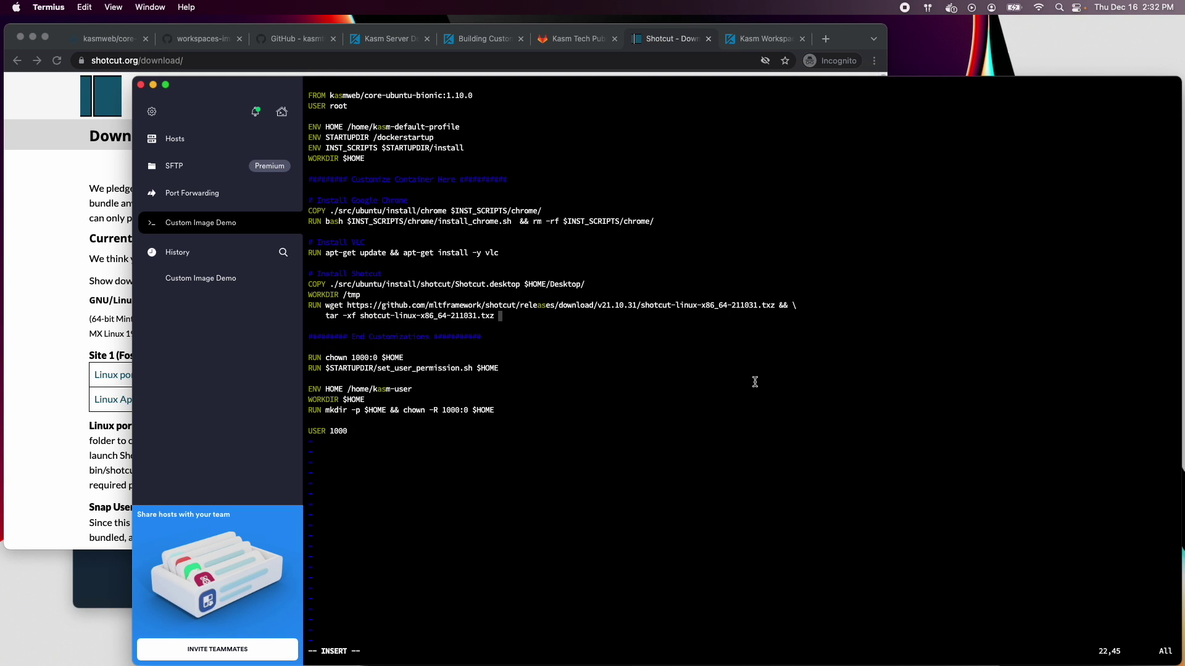
pyautogui.write('-C /opt')
pyautogui.press('Escape')
pyautogui.write(':wq')
pyautogui.press('Return')
# Run 'sudo docker build -t kasmweb/video-editing-desktp:1.10.0 -f Dockerfile .' in the project folder
pyautogui.write('sudo docke')
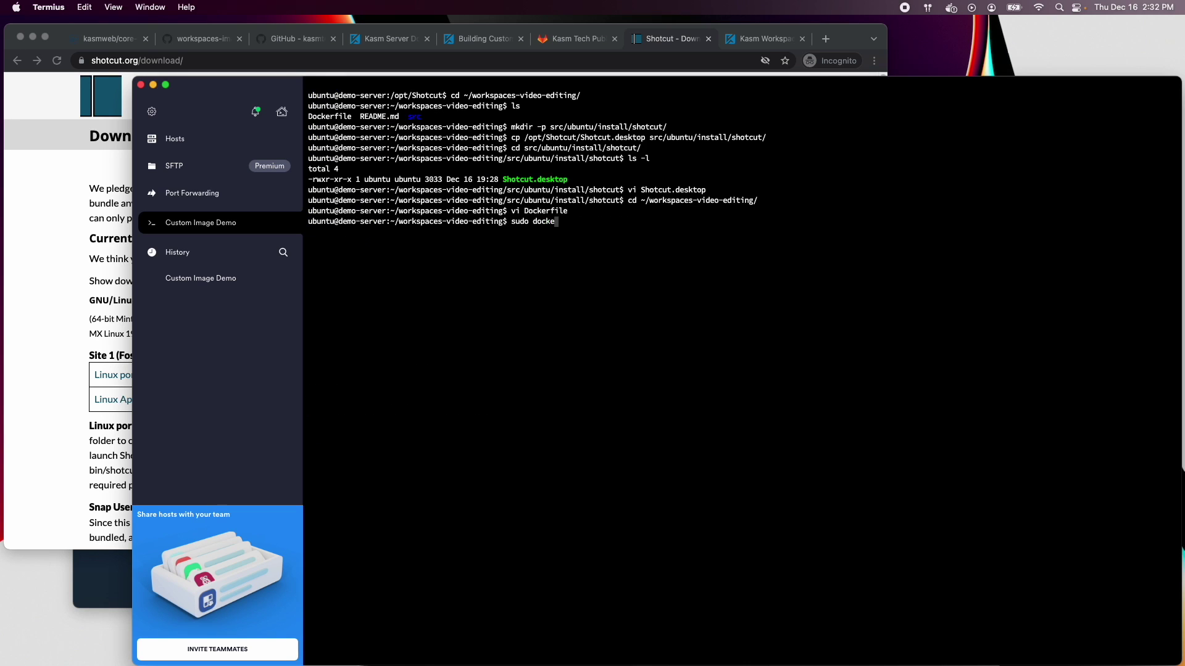
pyautogui.write('r build -t kasmweb/video-editing-de')
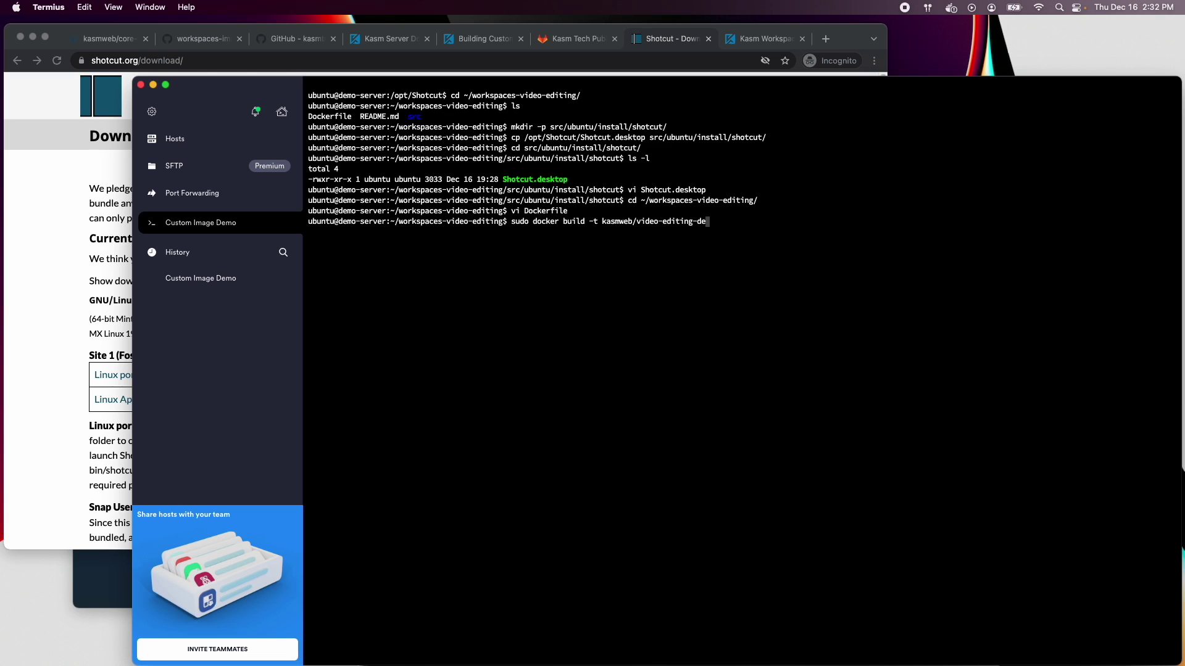
pyautogui.write('sktp:1.10.0 -f Dockerfile .')
pyautogui.press('Return')
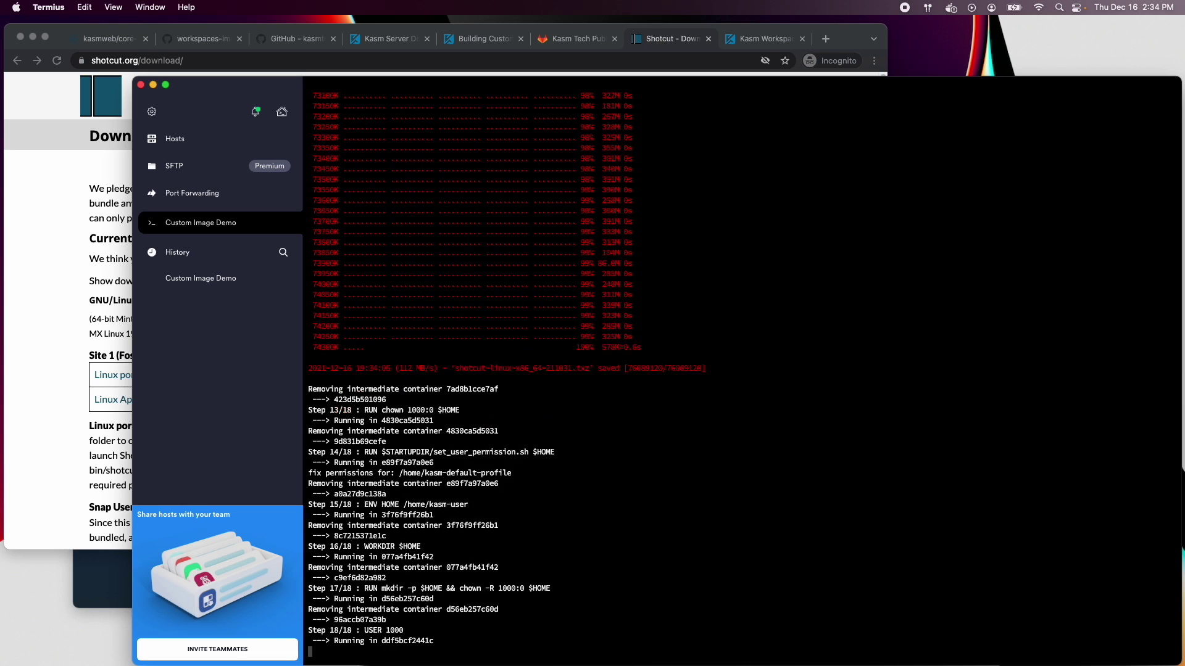
# Copy the 'Successfully tagged' image line, sign in to Kasm with the admin e-mail and password, and open Images
pyautogui.moveTo(546, 640); pyautogui.dragTo(307, 642)
pyautogui.press('super+Tab')
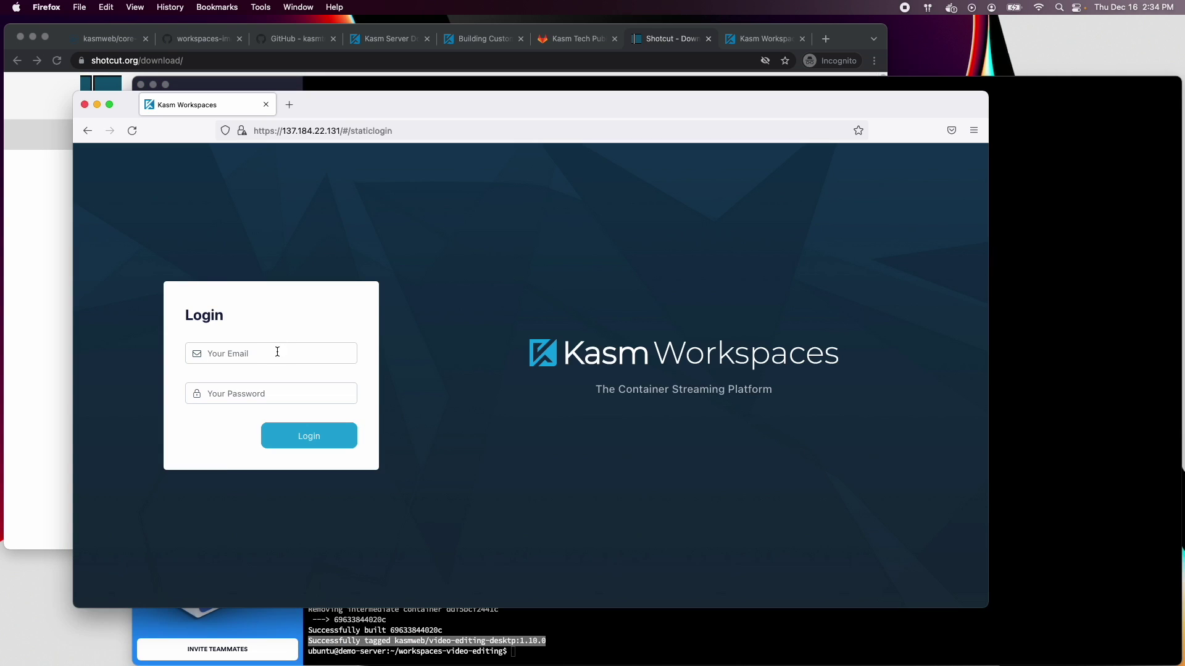
pyautogui.click(278, 353)
pyautogui.write('admin@kasm.loca')
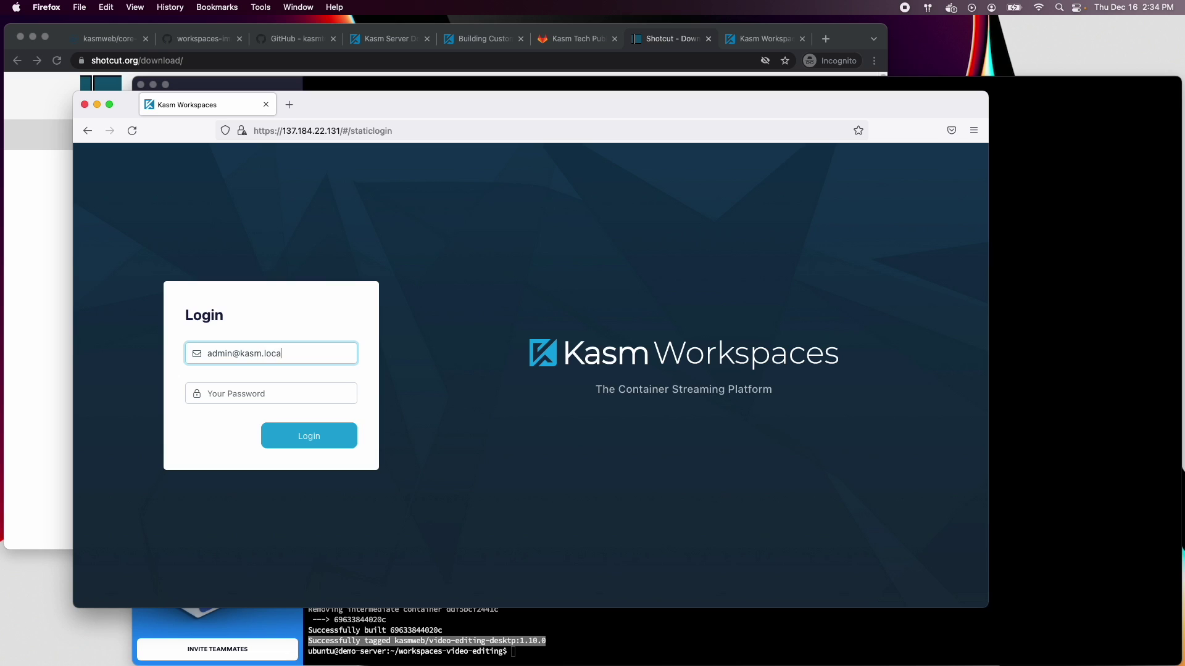
pyautogui.write('l')
pyautogui.press('Tab')
pyautogui.write('p')
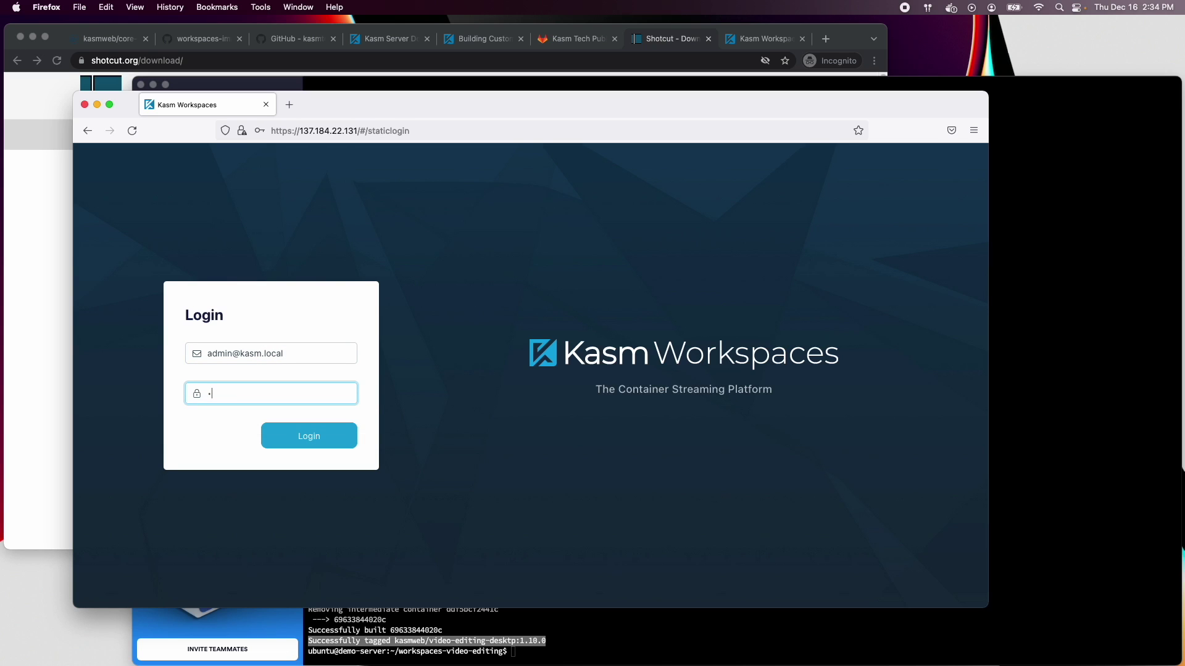
pyautogui.press('Return')
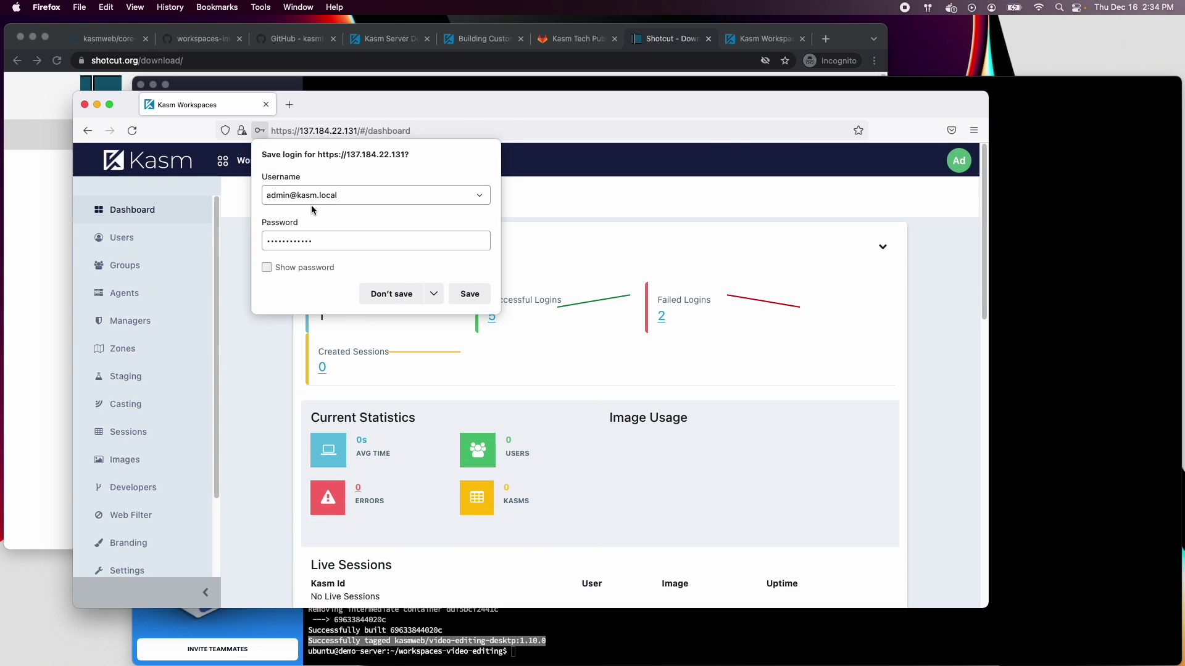
pyautogui.click(388, 292)
pyautogui.click(124, 460)
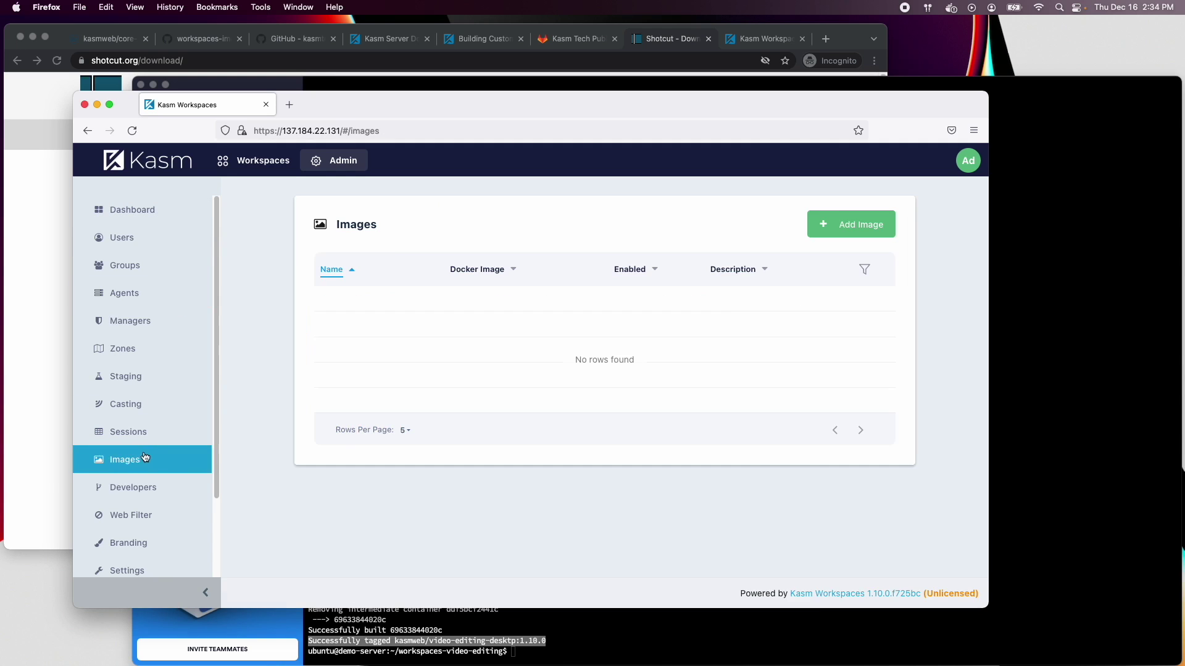
# Add a new image with Docker image kasmweb/video-editing-desktp:1.10.0 pasted from the build output
pyautogui.click(837, 217)
pyautogui.click(535, 275)
pyautogui.press('super+v')
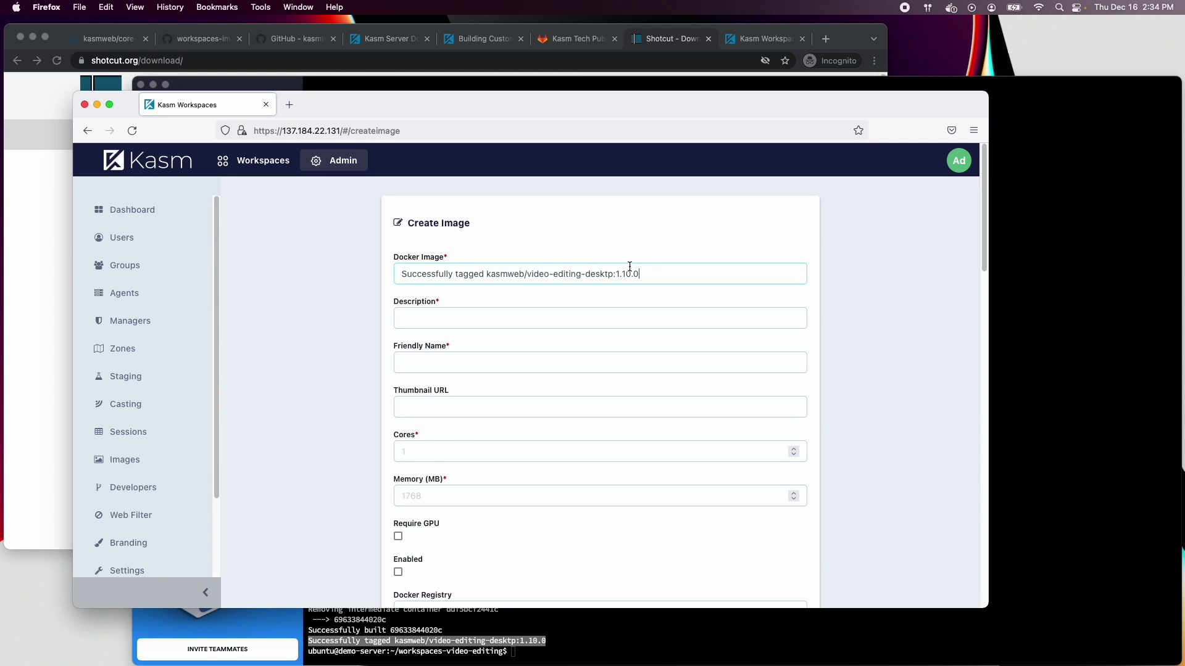
pyautogui.moveTo(492, 274); pyautogui.dragTo(395, 276)
pyautogui.press('BackSpace')
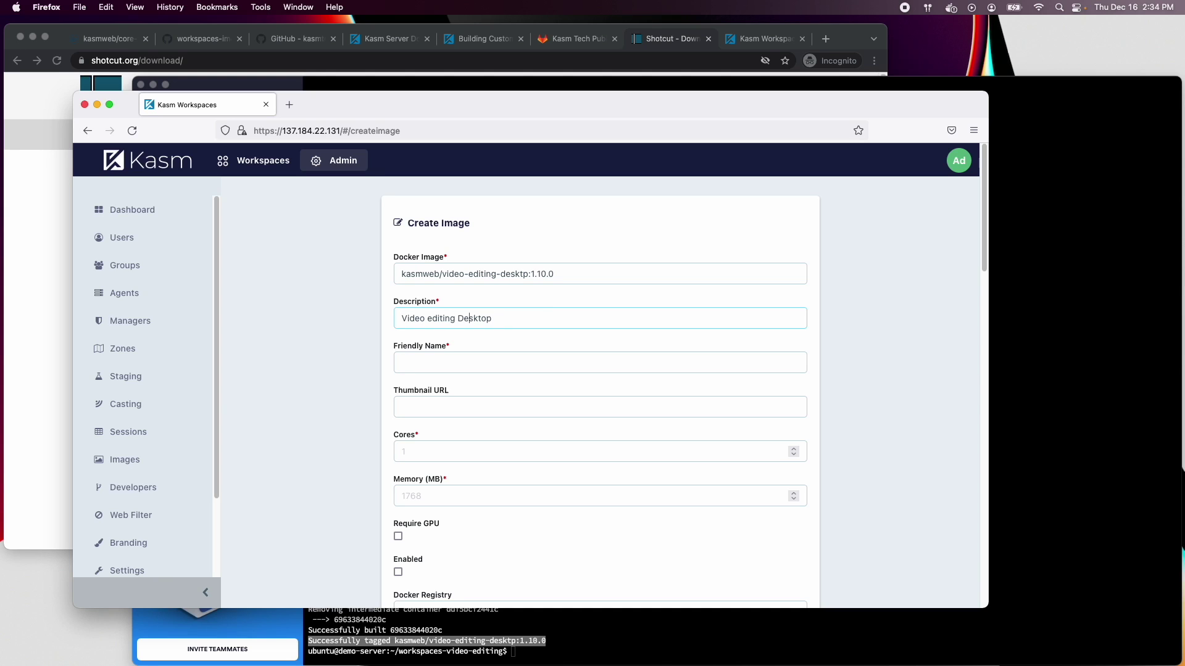
# Set description 'Ubuntu Bionic', friendly name 'Ubuntu Bionic Video Editing', and paste the Ubuntu thumbnail path
pyautogui.write('Ubuntu Bionic')
pyautogui.press('Tab')
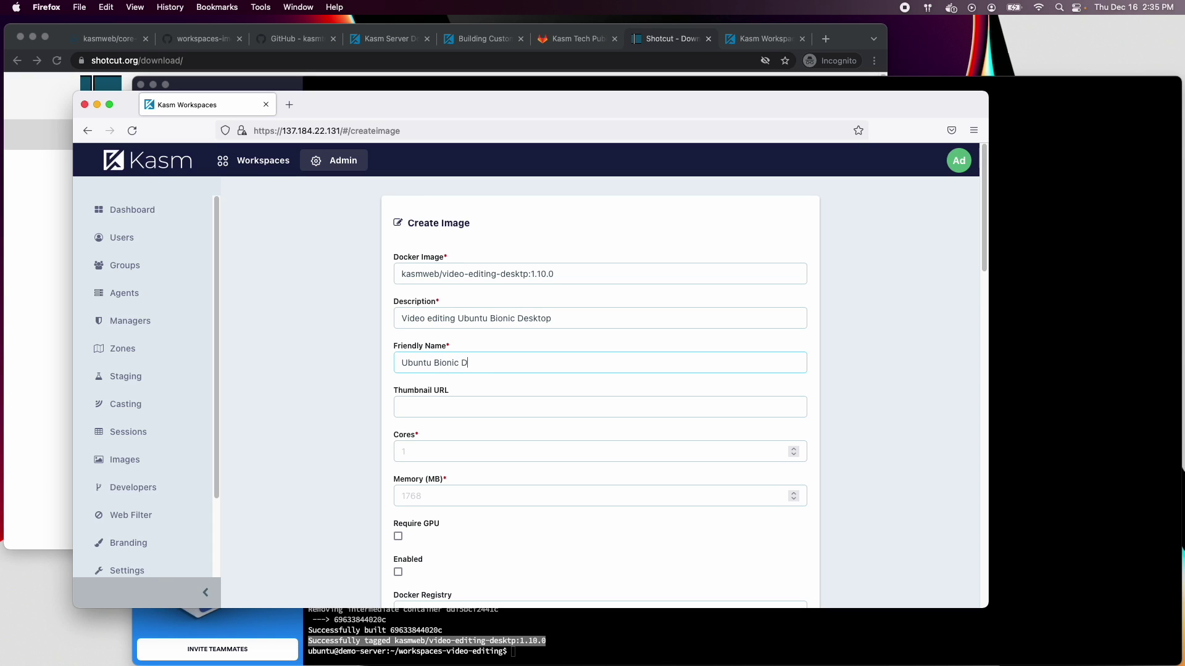
pyautogui.write('Ubuntu Bionic Video Editing')
pyautogui.press('super+Tab')
pyautogui.click(406, 416)
pyautogui.write('img/thumbnails/ubuntu.png')
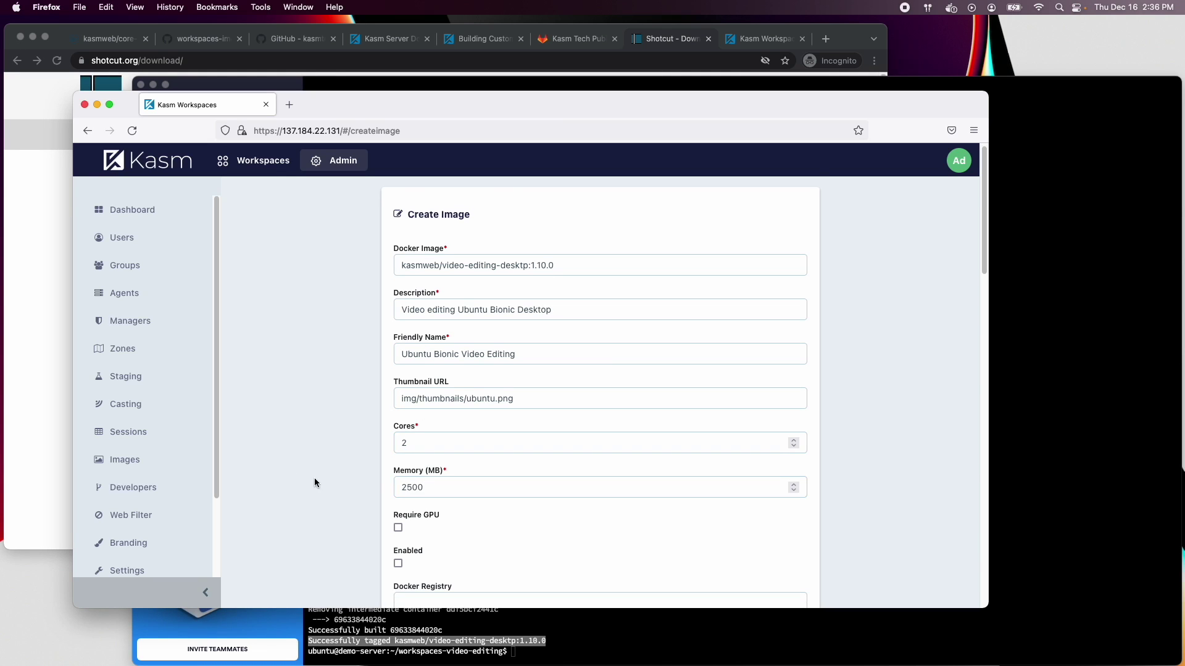
# Tick Enabled and submit the image with 2 cores and 2500 MB memory
pyautogui.scroll(-5, 317, 481)
pyautogui.click(398, 387)
pyautogui.scroll(-3, 682, 423)
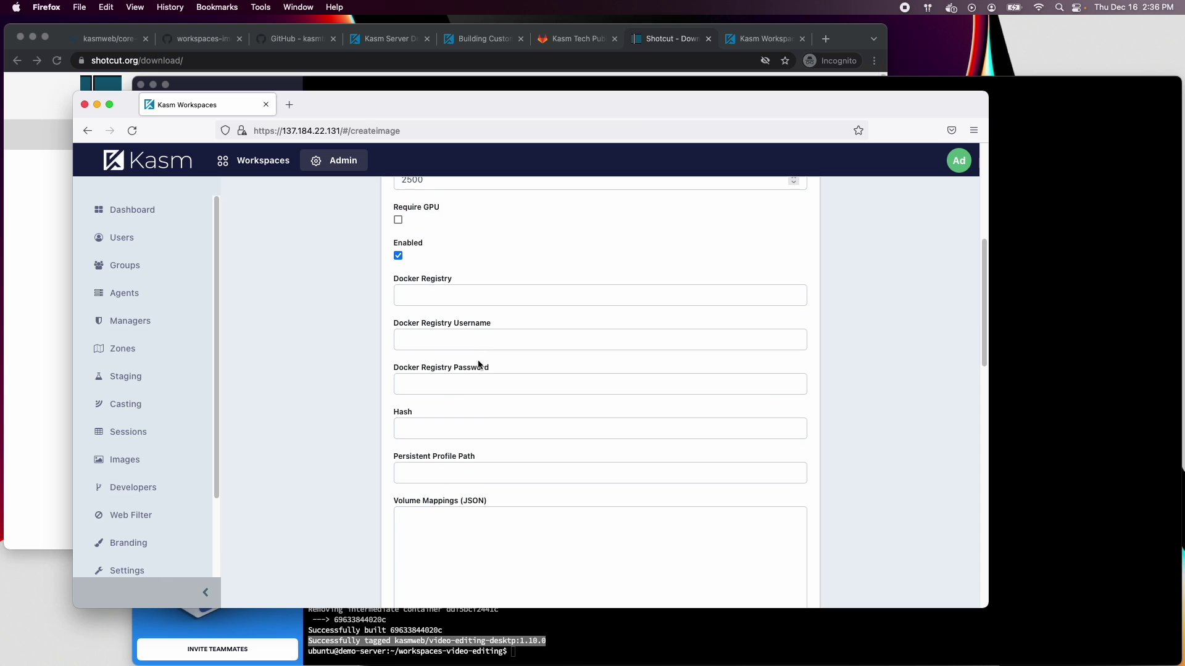
pyautogui.scroll(-10, 874, 487)
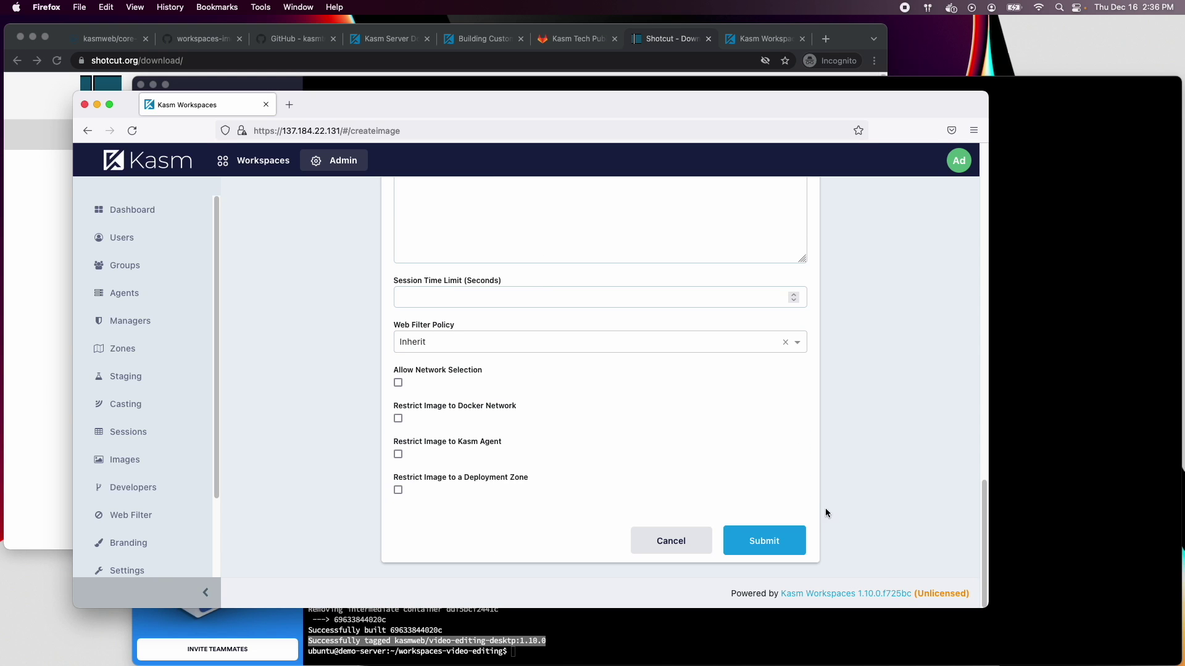
pyautogui.click(764, 540)
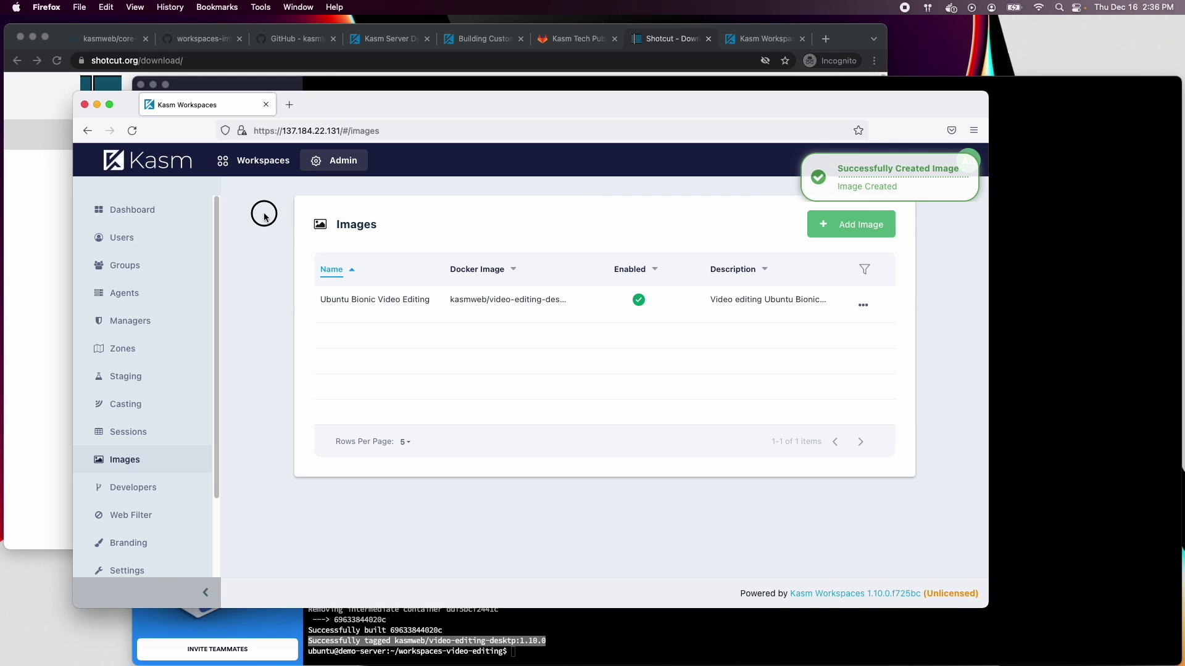
# Check the agent status under Admin Agents and Managers, then open the Ubuntu Bionic Video Editing card's launch options
pyautogui.click(258, 171)
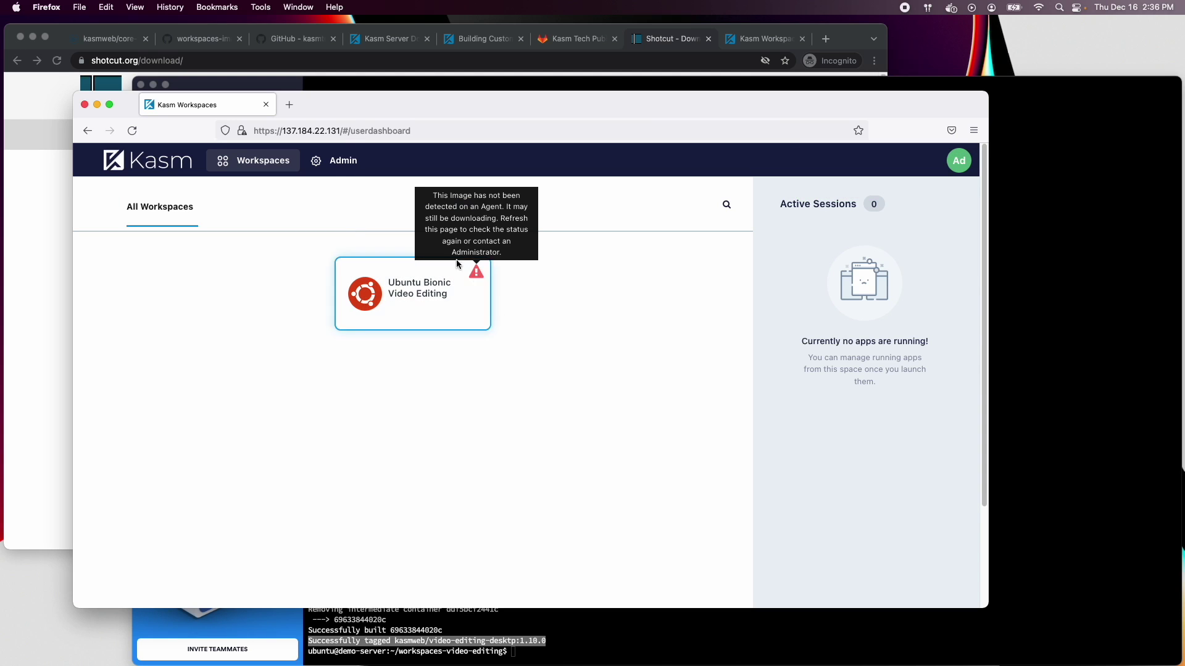
pyautogui.click(343, 164)
pyautogui.click(124, 293)
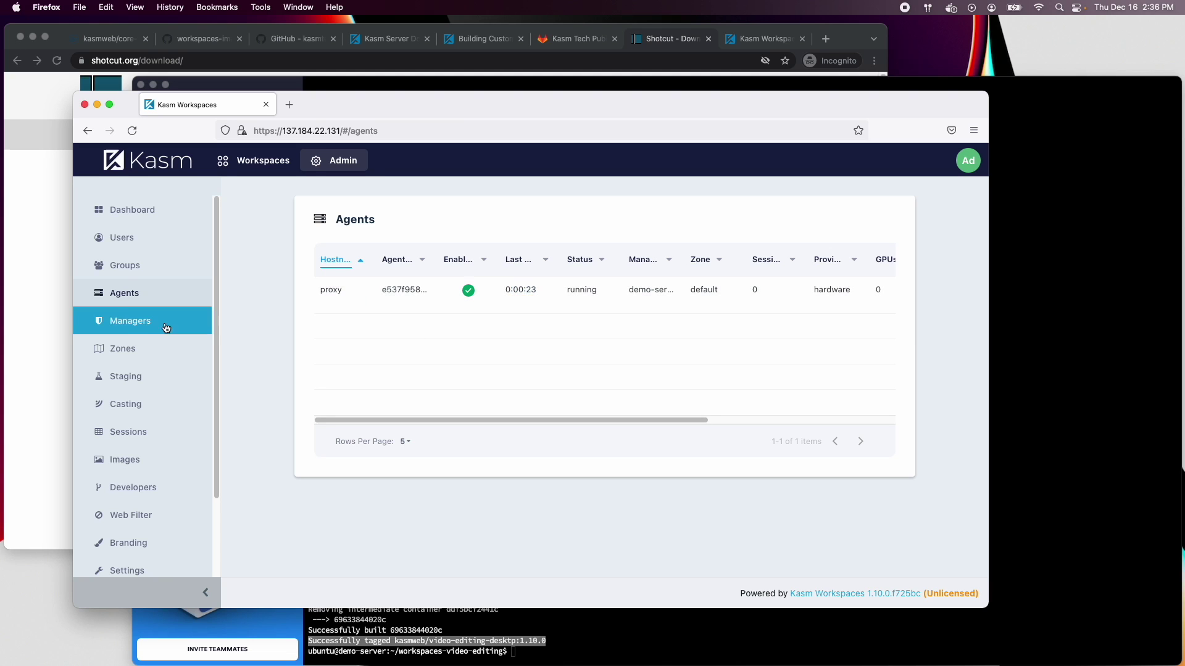
pyautogui.click(142, 318)
pyautogui.click(133, 295)
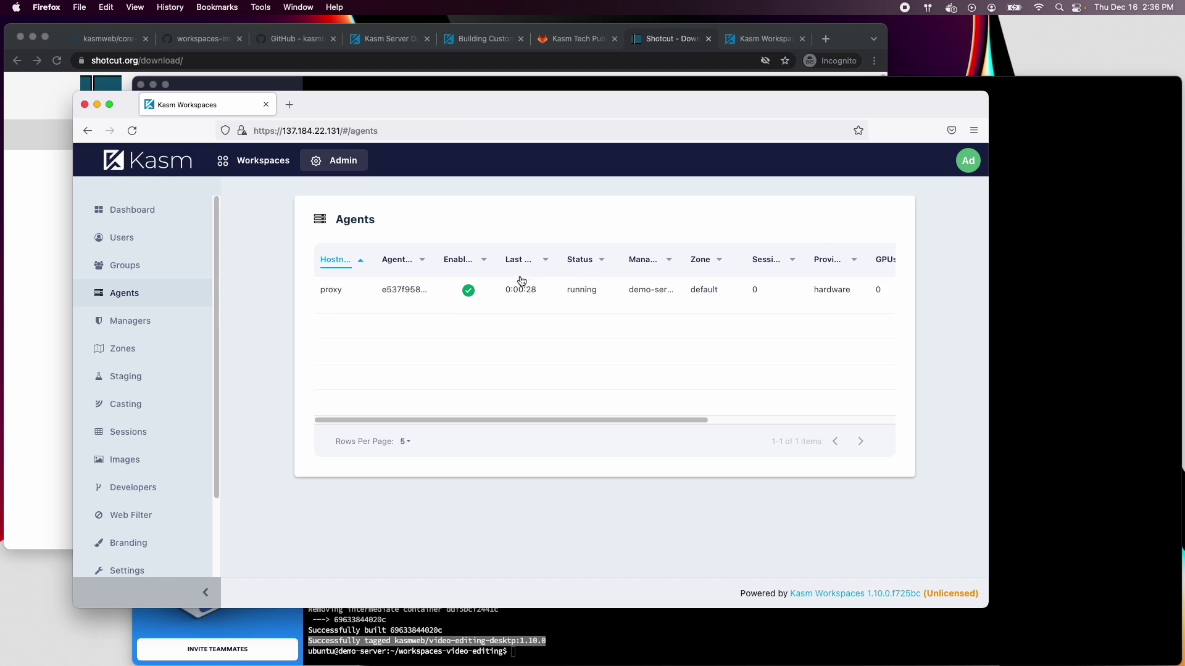
pyautogui.click(146, 323)
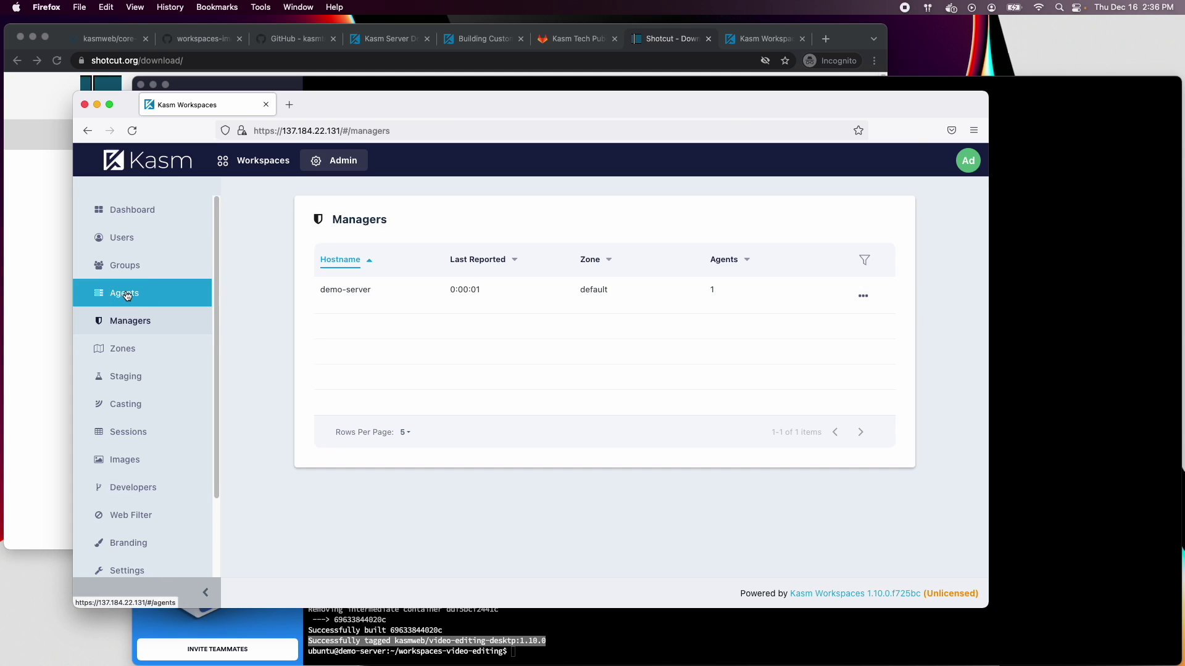
pyautogui.click(131, 294)
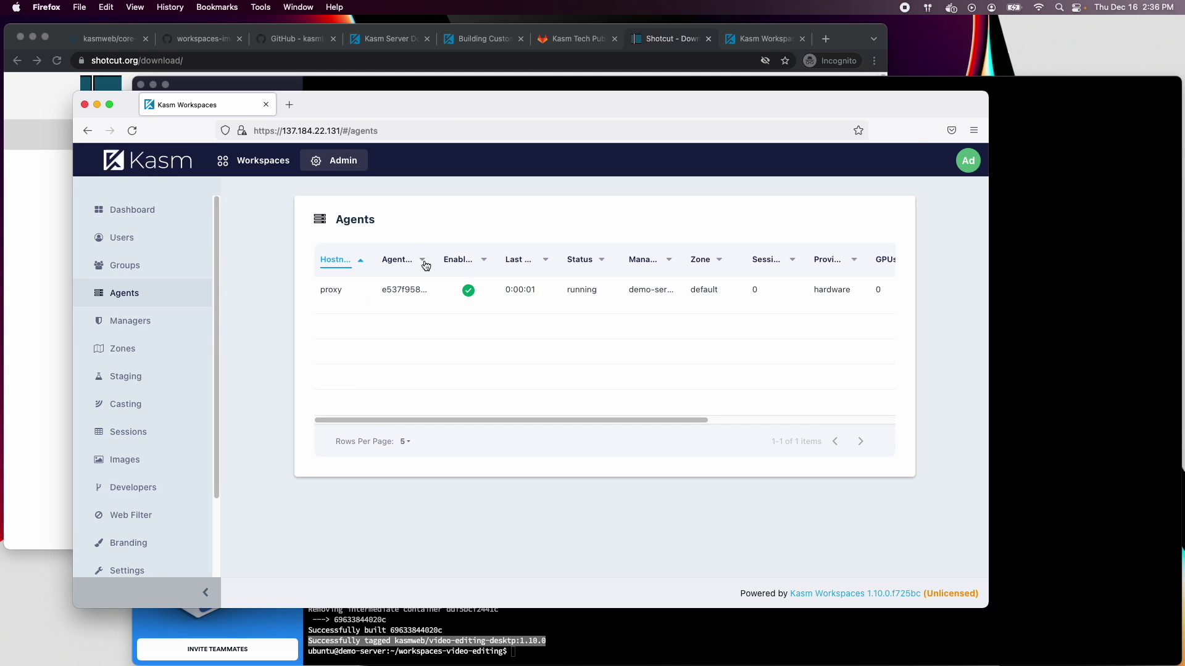
pyautogui.click(259, 162)
pyautogui.click(411, 277)
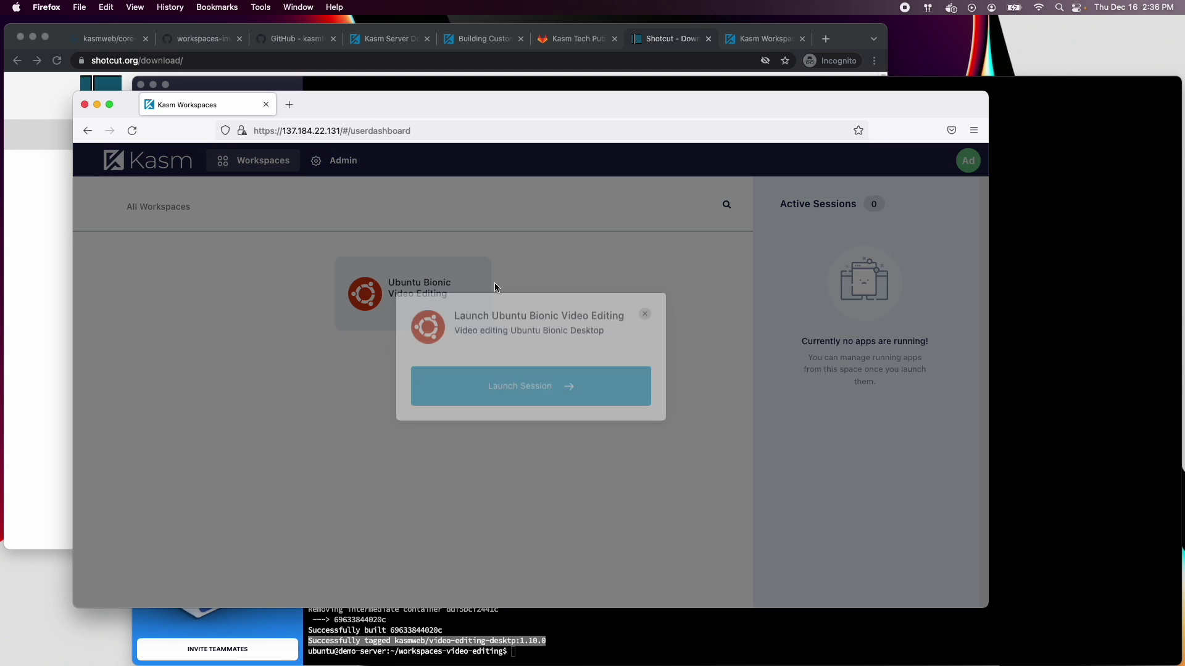
# Launch a Ubuntu Bionic Video Editing session, disable startup tips, and try Shotcut, dismissing its quoting error
pyautogui.click(489, 371)
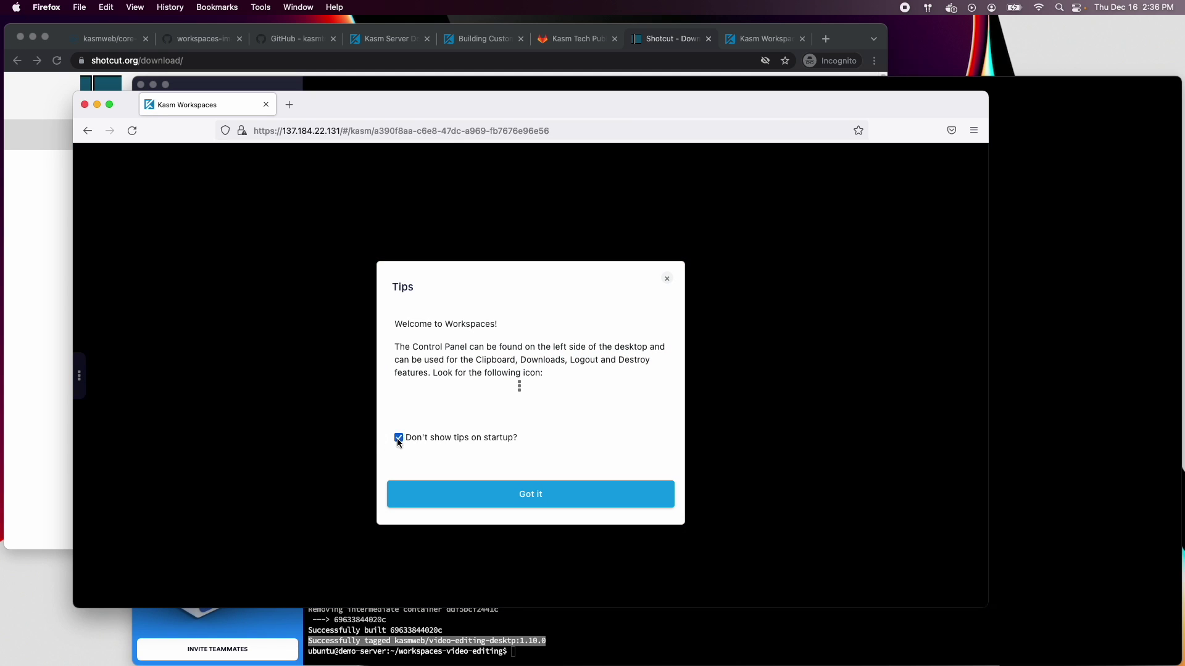
pyautogui.click(398, 437)
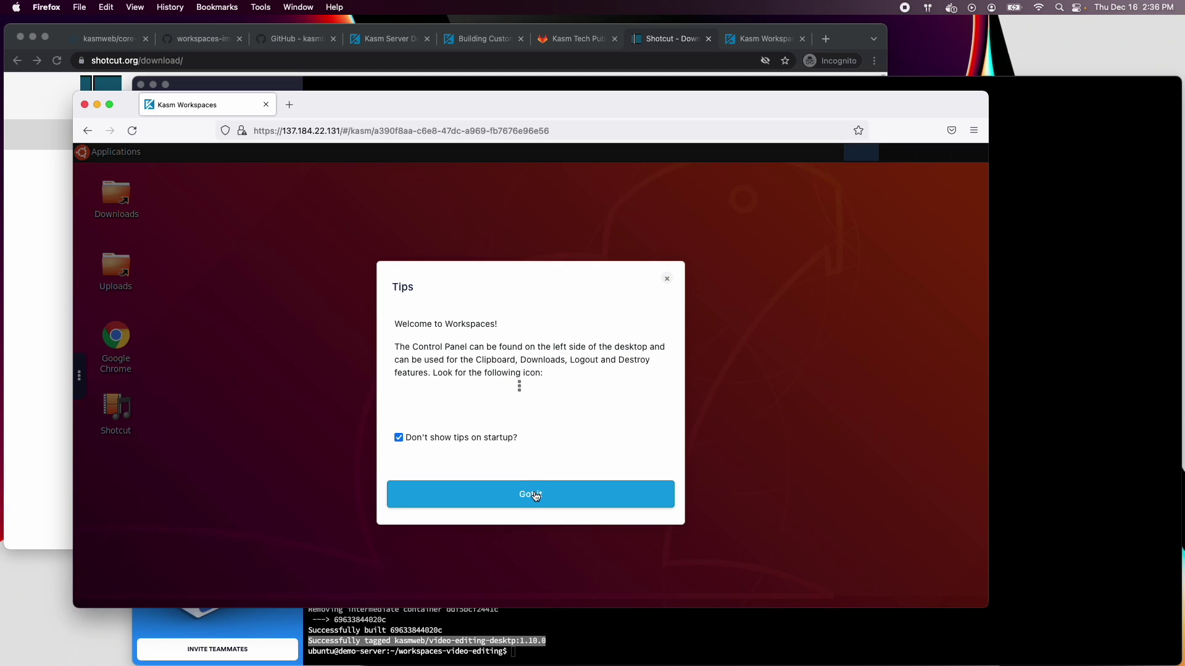
pyautogui.click(529, 492)
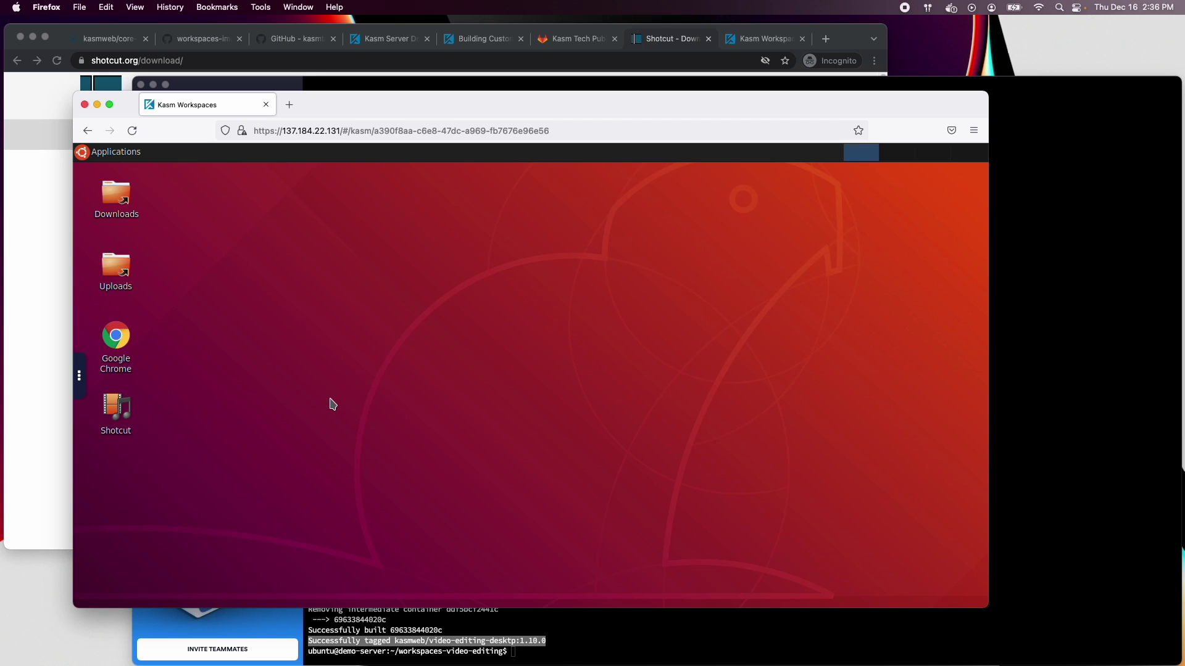
pyautogui.doubleClick(117, 409)
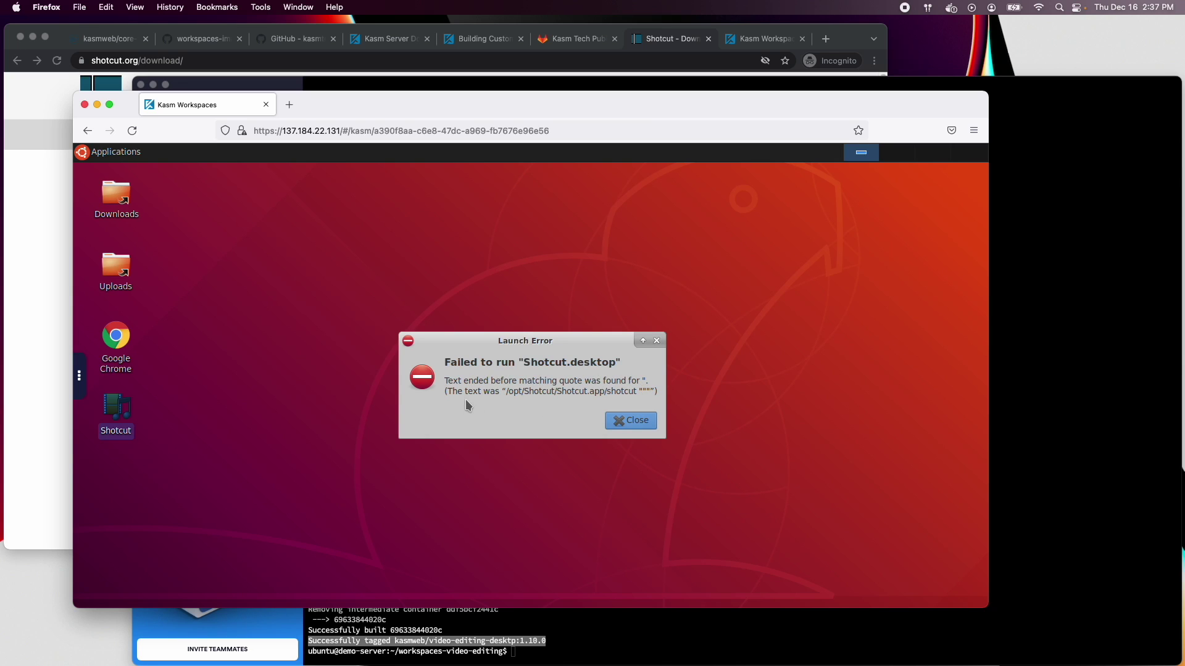
pyautogui.click(635, 422)
# Remove the extra trailing quote from the Shotcut launcher's Command and save the launcher
pyautogui.rightClick(117, 408)
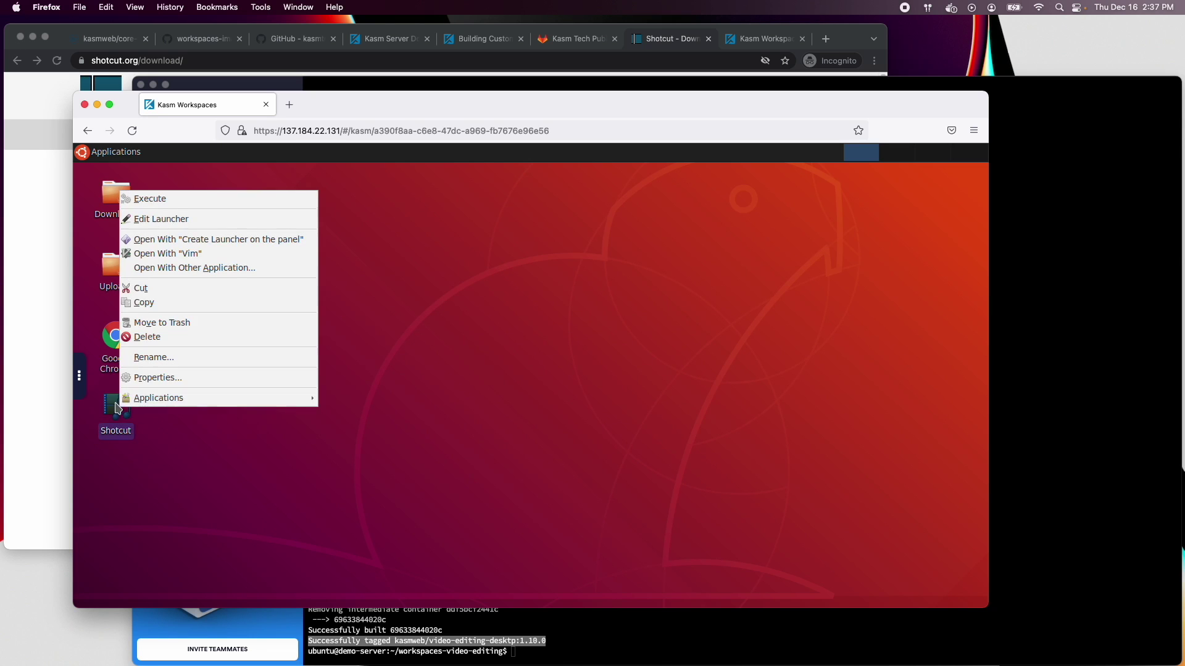
pyautogui.click(164, 219)
pyautogui.moveTo(571, 358); pyautogui.dragTo(636, 358)
pyautogui.click(613, 361)
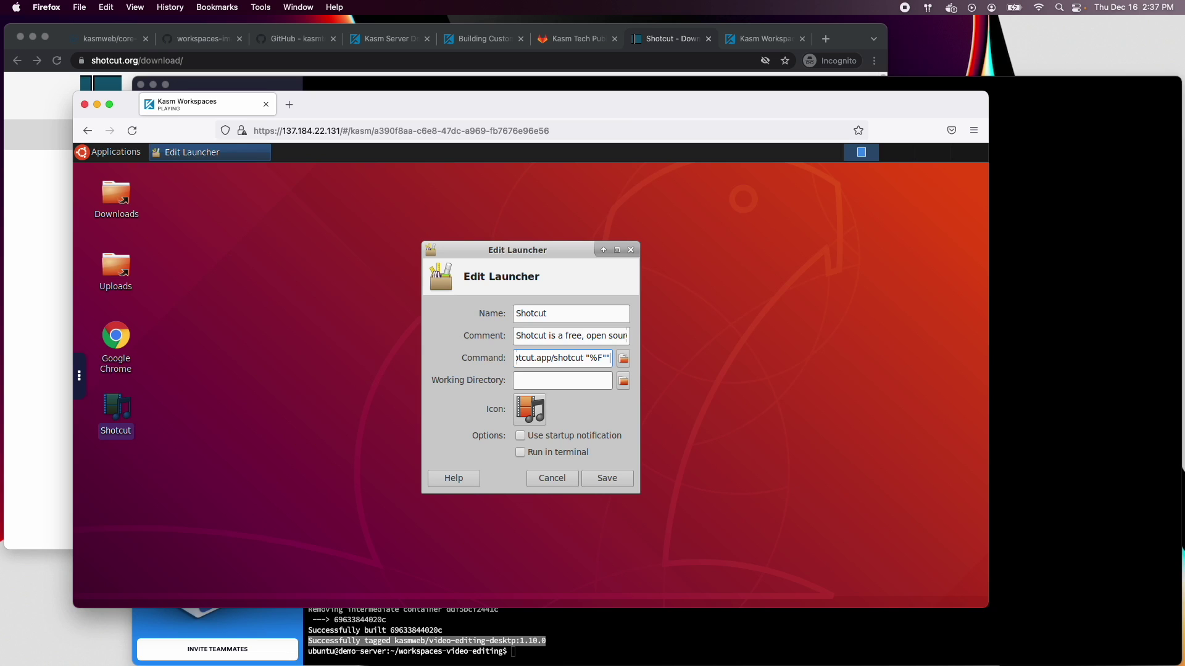
pyautogui.press('BackSpace')
pyautogui.press('Home')
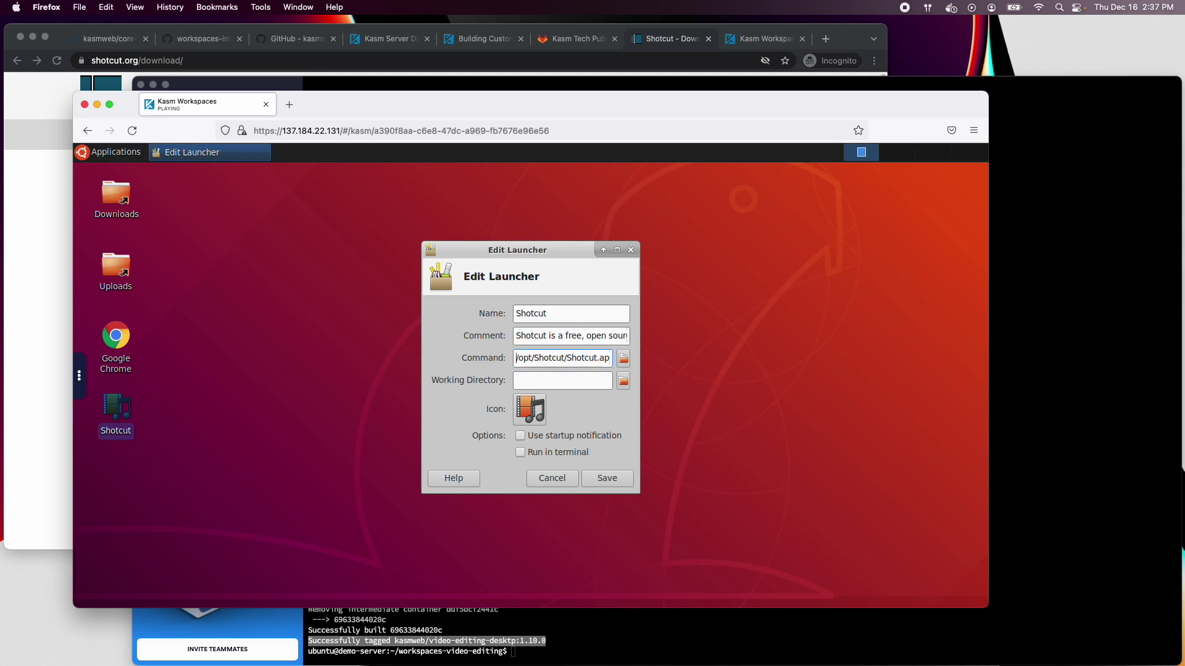
pyautogui.click(592, 479)
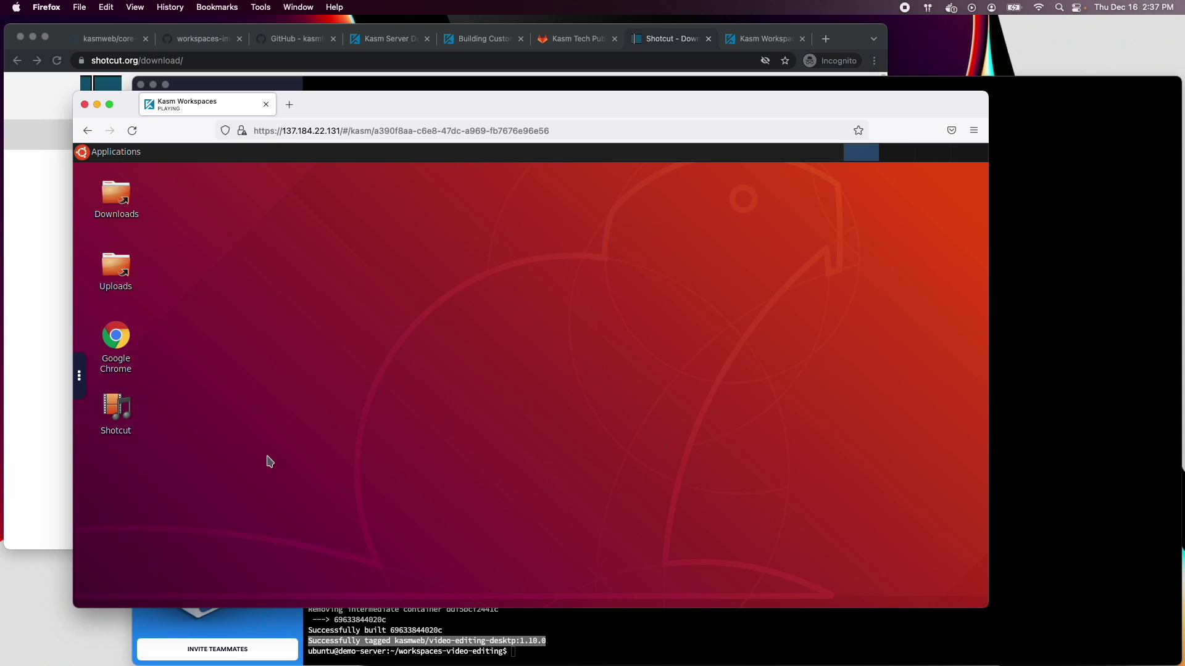
# Start Shotcut by marking the launcher executable, then delete the current Kasm session
pyautogui.doubleClick(117, 412)
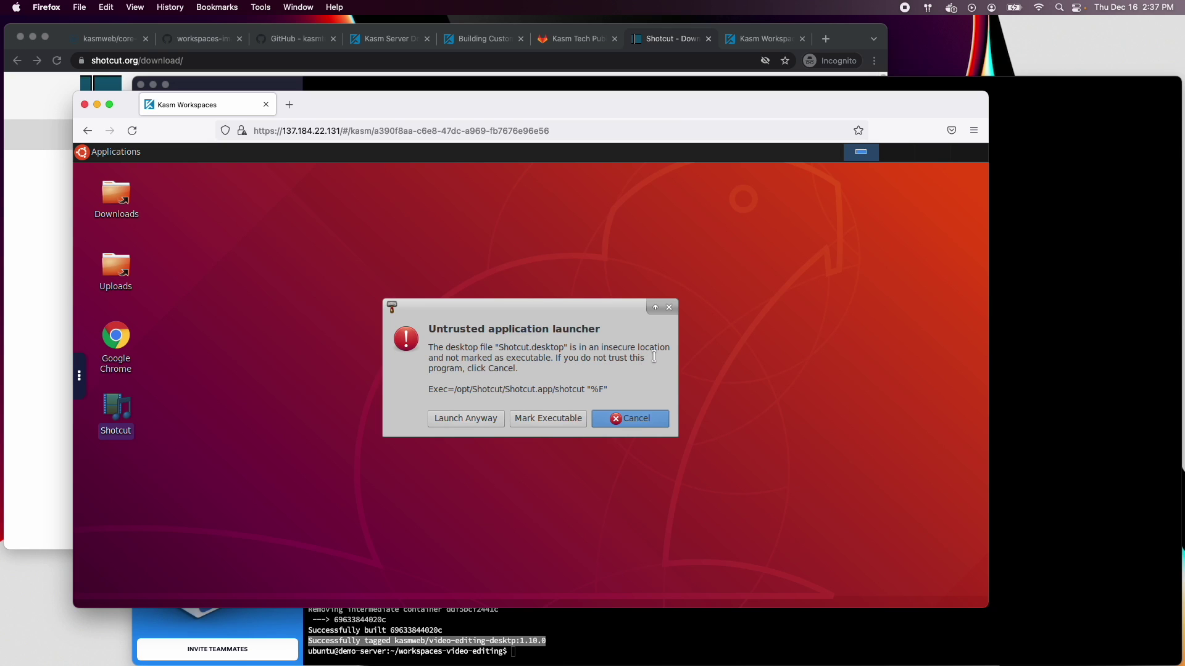
pyautogui.click(556, 420)
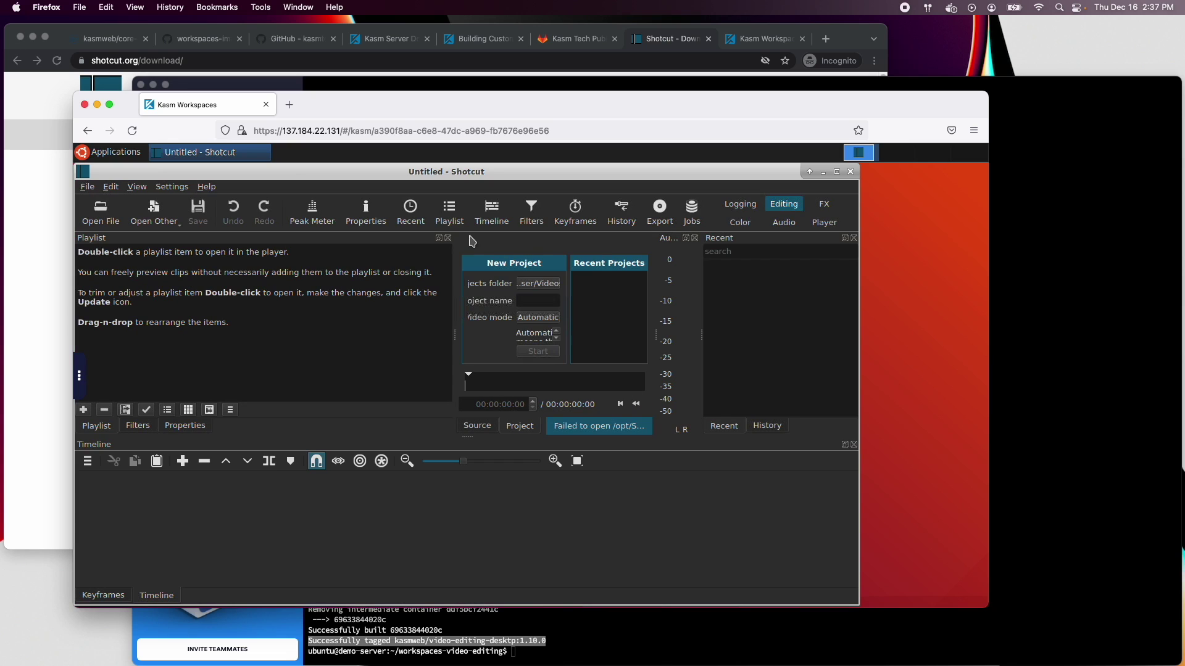
pyautogui.moveTo(445, 172); pyautogui.dragTo(535, 174)
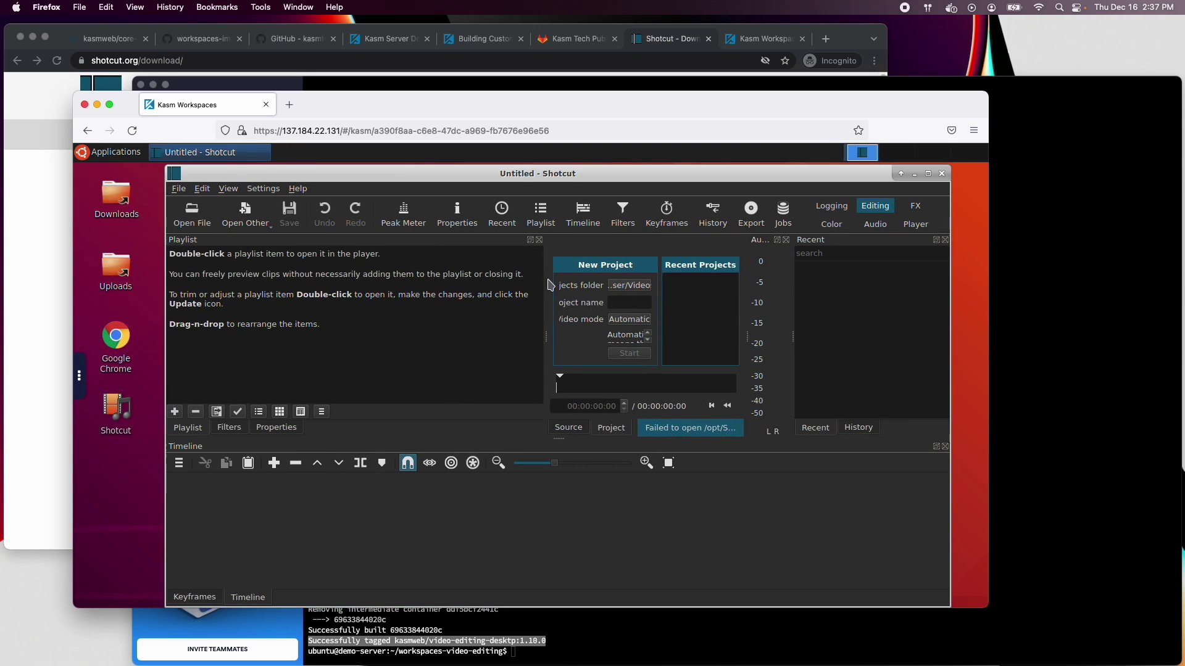
pyautogui.click(76, 375)
pyautogui.click(90, 532)
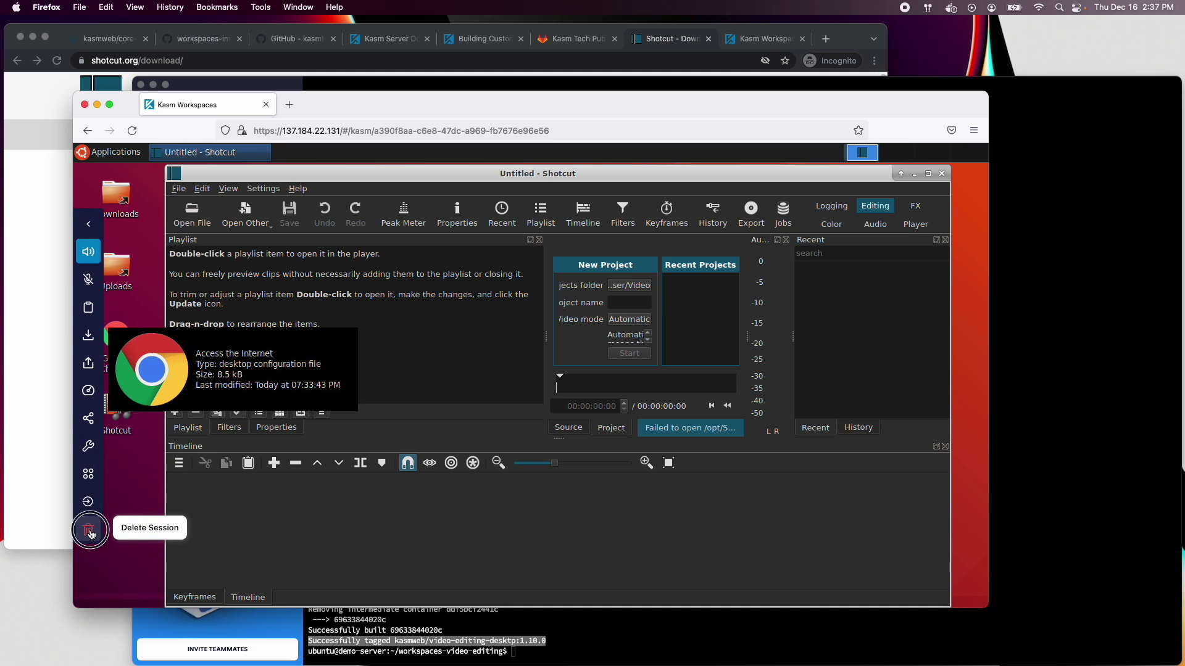
pyautogui.click(529, 413)
# Edit the Exec line of src/ubuntu/install/shotcut/Shotcut.desktop in vi and save it with :wq
pyautogui.click(721, 482)
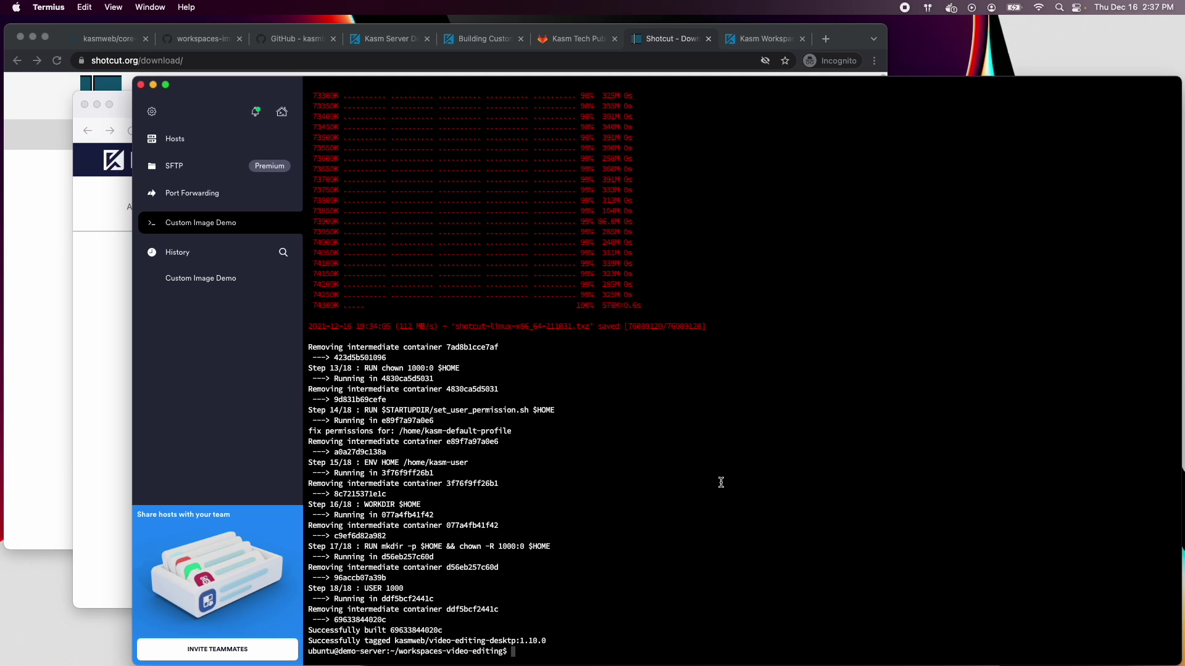
pyautogui.write('vi src/ubuntu/install/s')
pyautogui.press('Tab')
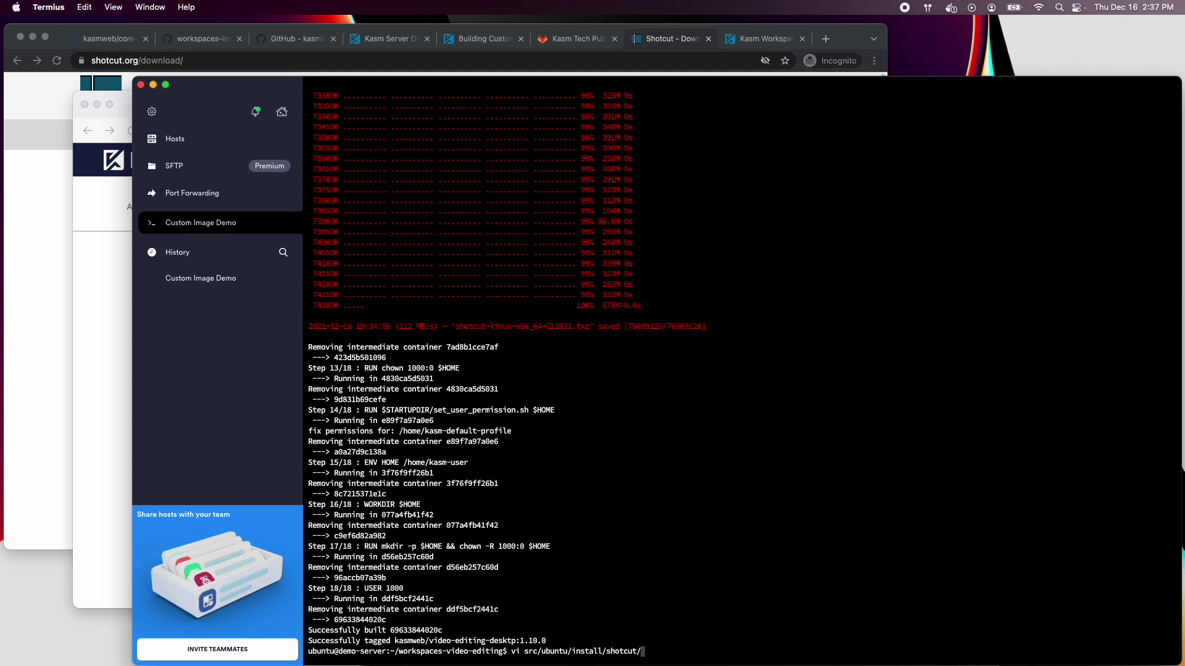
pyautogui.write('S')
pyautogui.press('Tab')
pyautogui.press('Return')
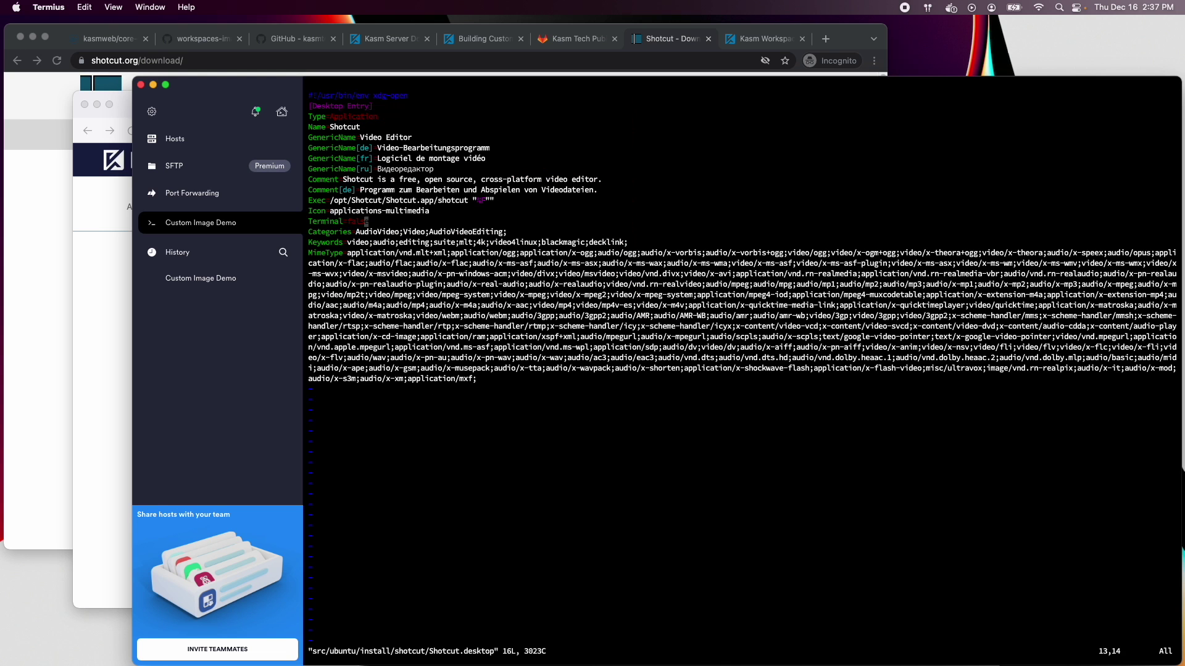
pyautogui.press('A')
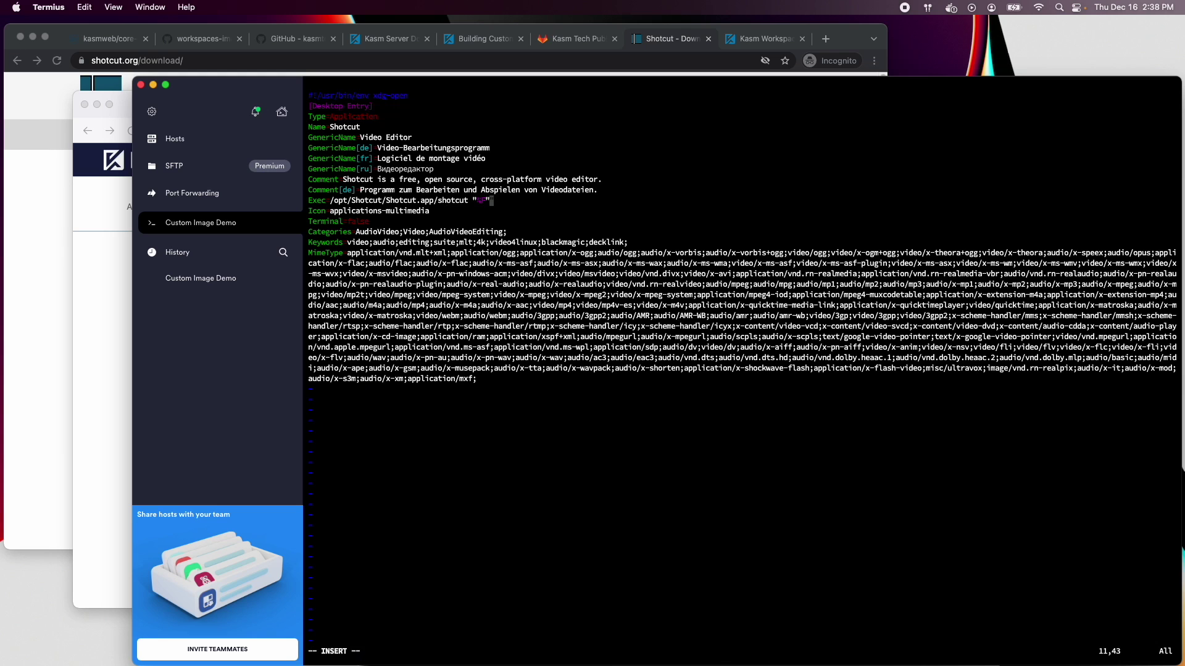
pyautogui.press('Escape')
pyautogui.write(':wq')
pyautogui.press('Return')
# Rerun the sudo docker build to rebuild the image, then launch the Ubuntu Bionic Video Editing session
pyautogui.press('Up')
pyautogui.press('Up')
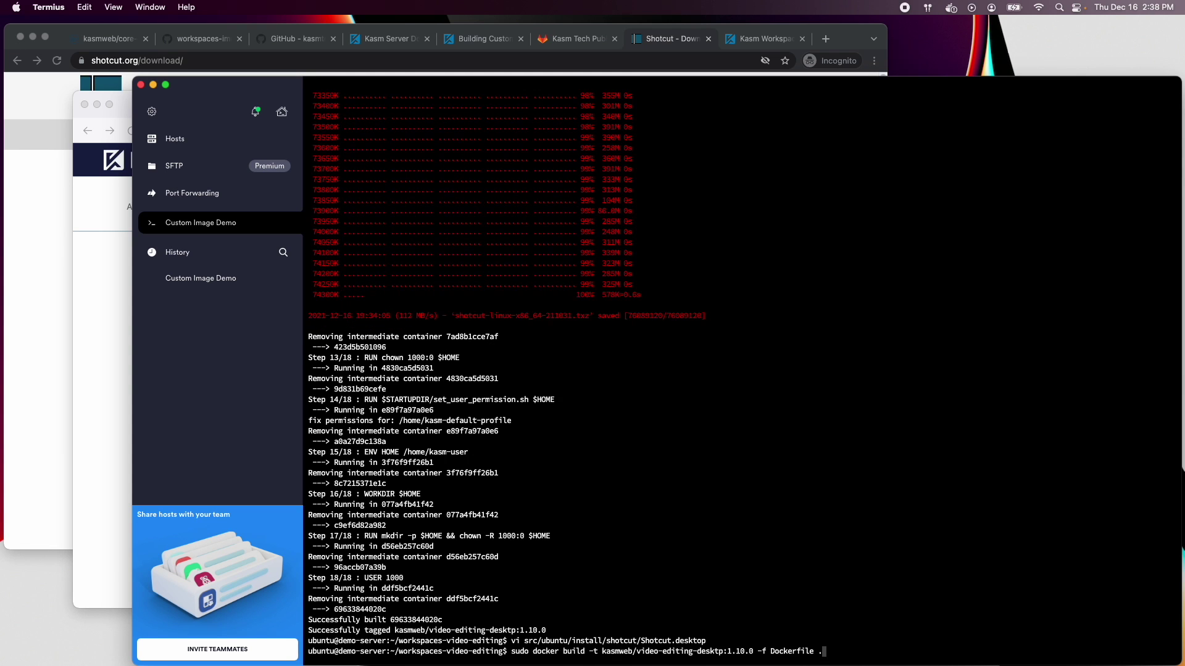
pyautogui.press('Return')
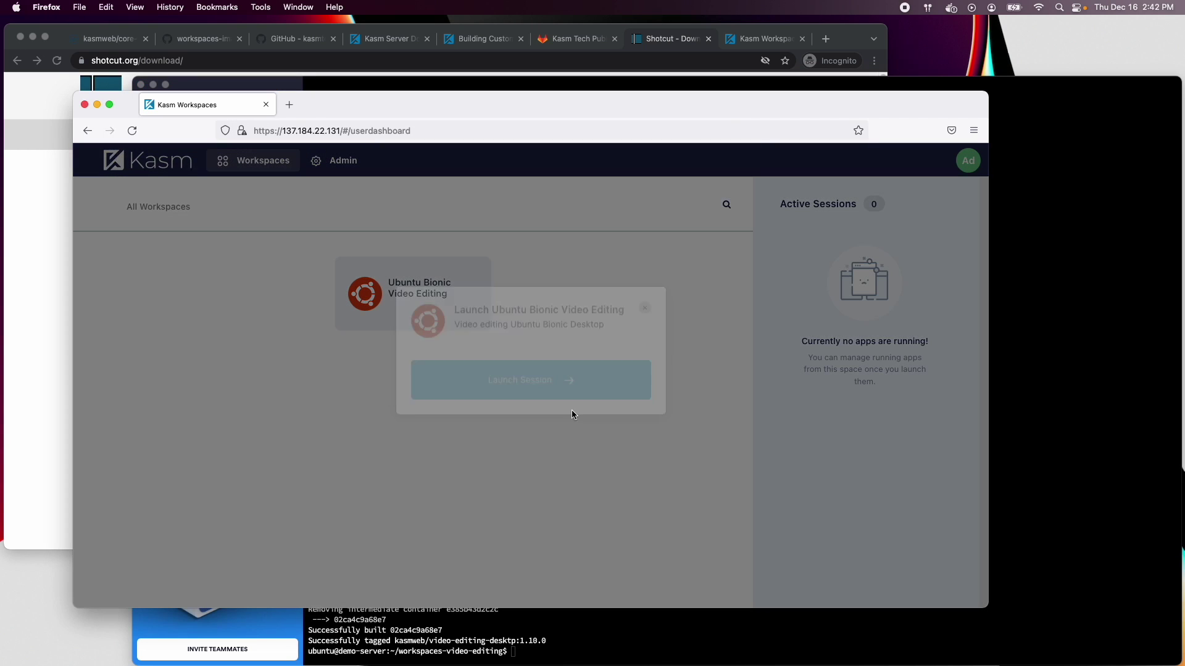
pyautogui.click(537, 386)
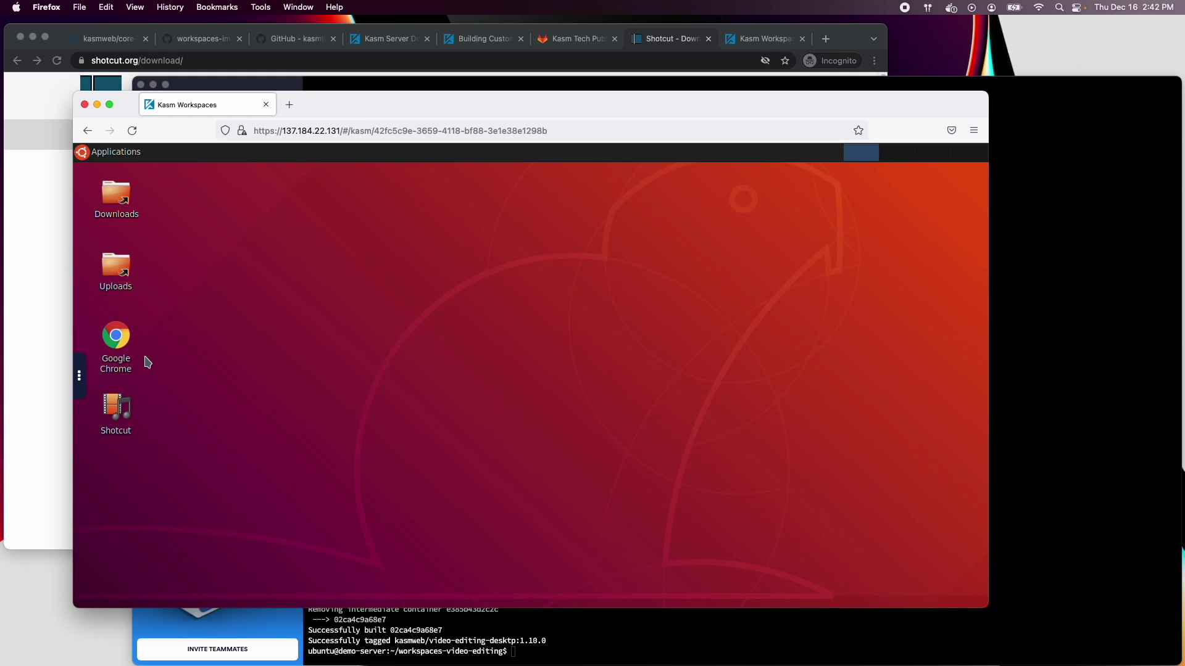
# Start Shotcut and upload 'Screen Recording 2021-12-16 at 2.03.01 PM.mov' through the session panel's Upload Files
pyautogui.doubleClick(117, 408)
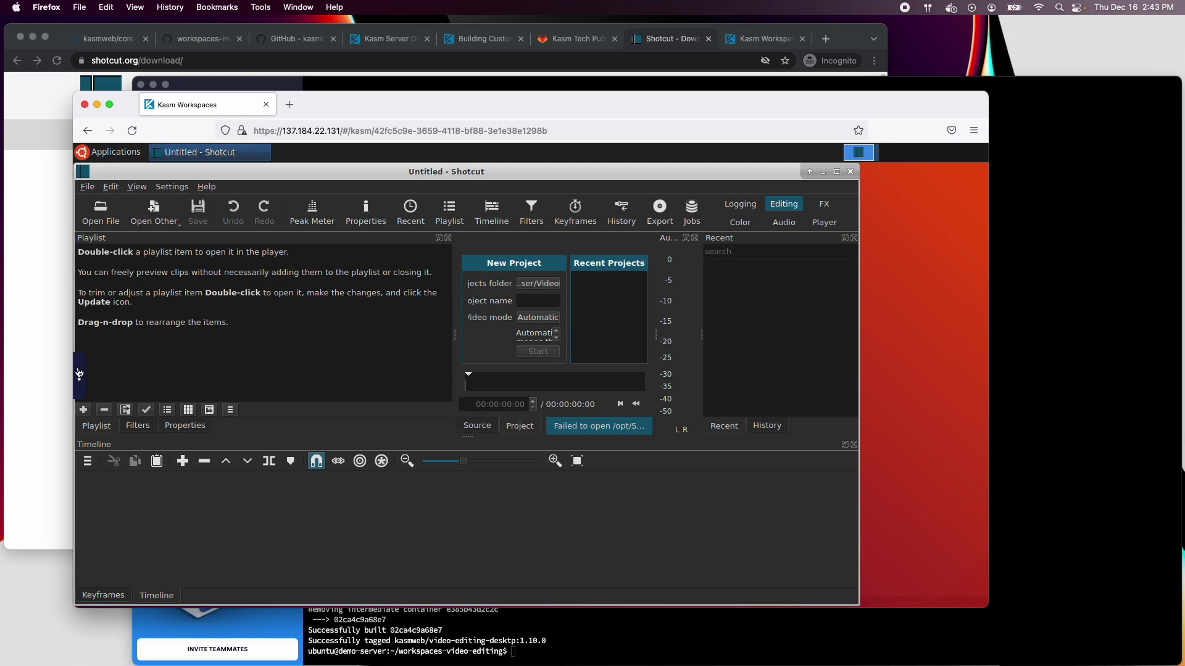
pyautogui.click(79, 374)
pyautogui.click(89, 363)
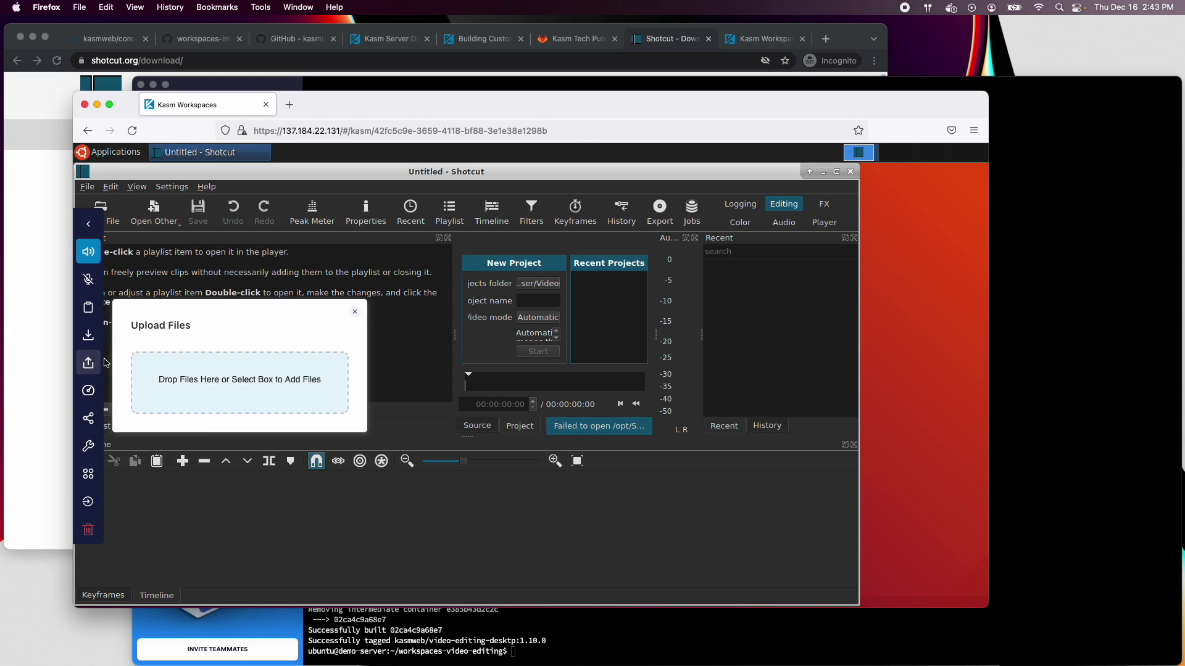
pyautogui.click(272, 380)
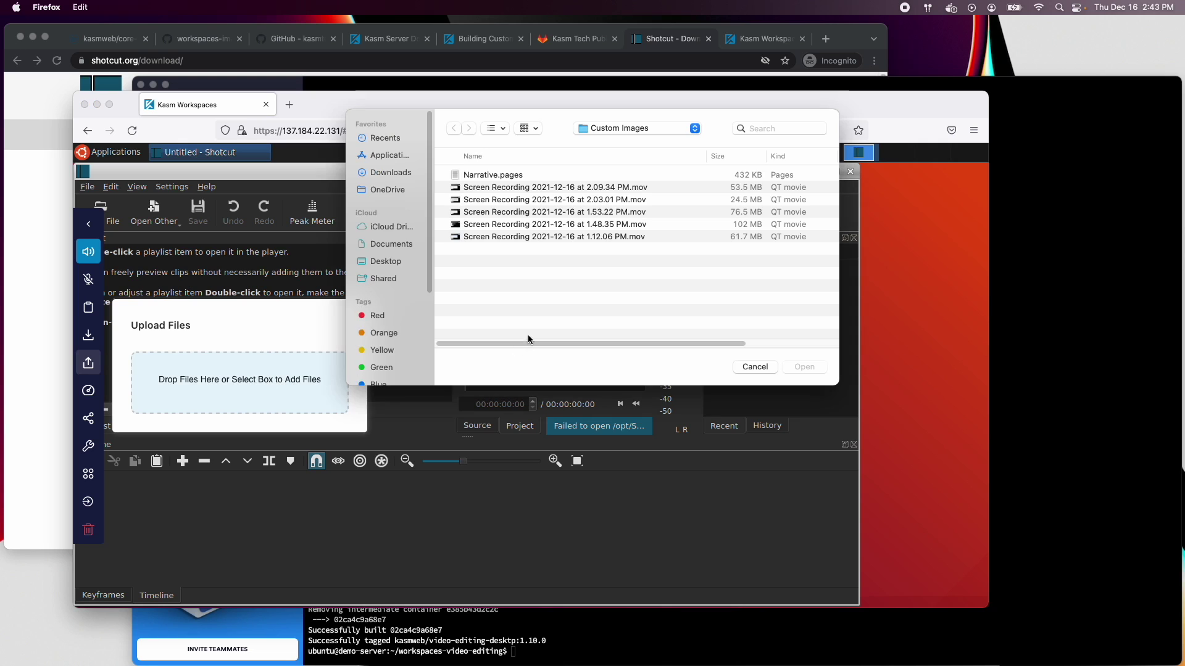
pyautogui.doubleClick(657, 210)
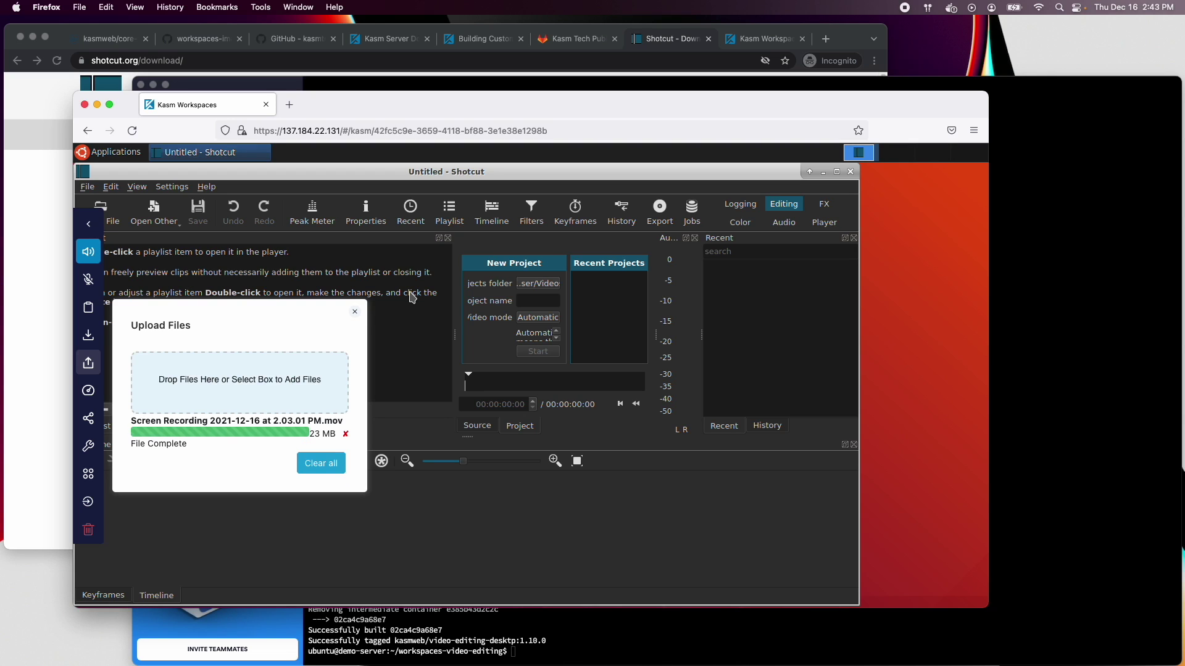
pyautogui.click(355, 311)
pyautogui.click(115, 151)
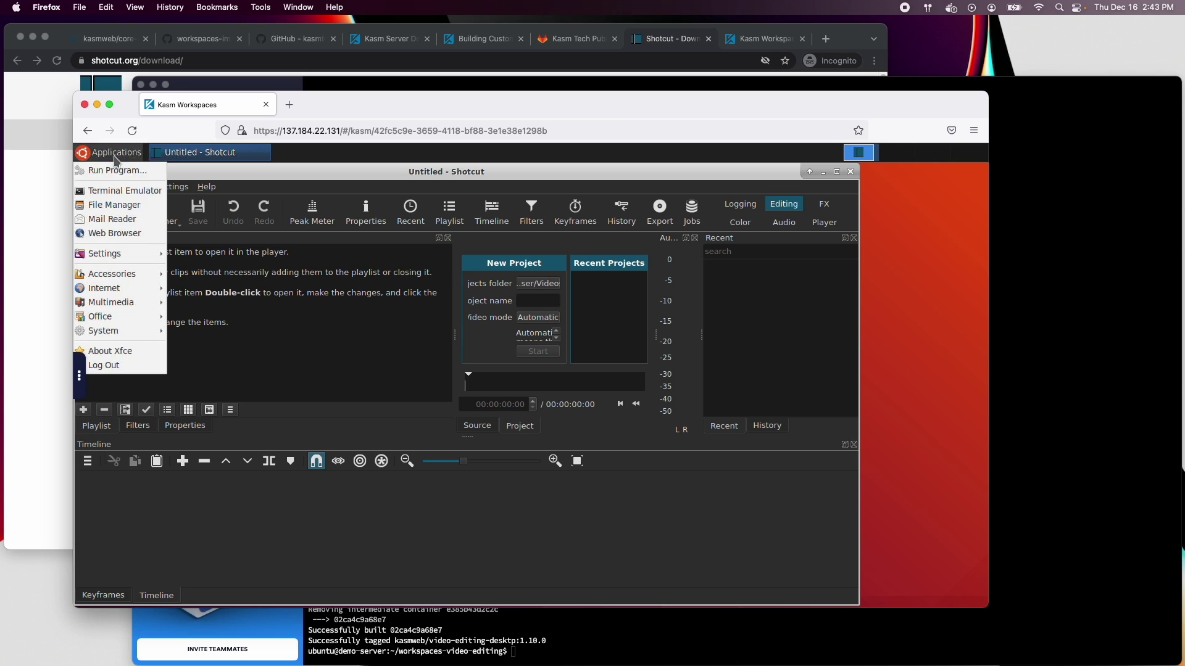
# Open the uploaded .mov from the Uploads folder in VLC to check it plays
pyautogui.click(498, 173)
pyautogui.moveTo(498, 173); pyautogui.dragTo(596, 172)
pyautogui.doubleClick(130, 274)
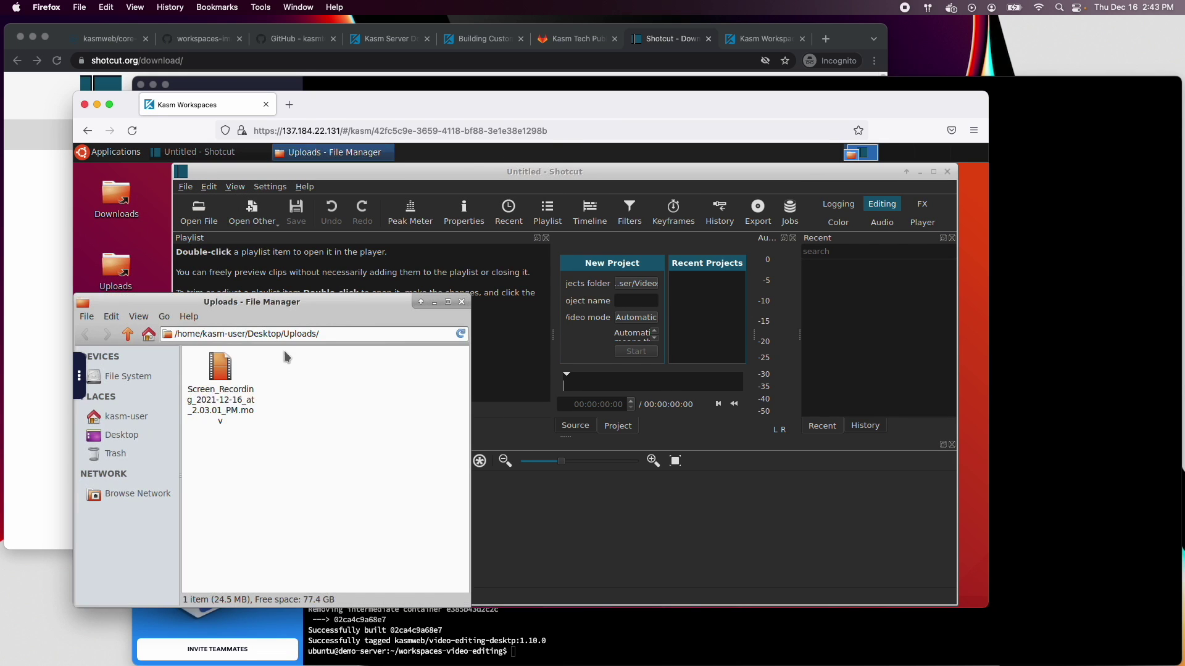
pyautogui.doubleClick(216, 369)
pyautogui.click(624, 478)
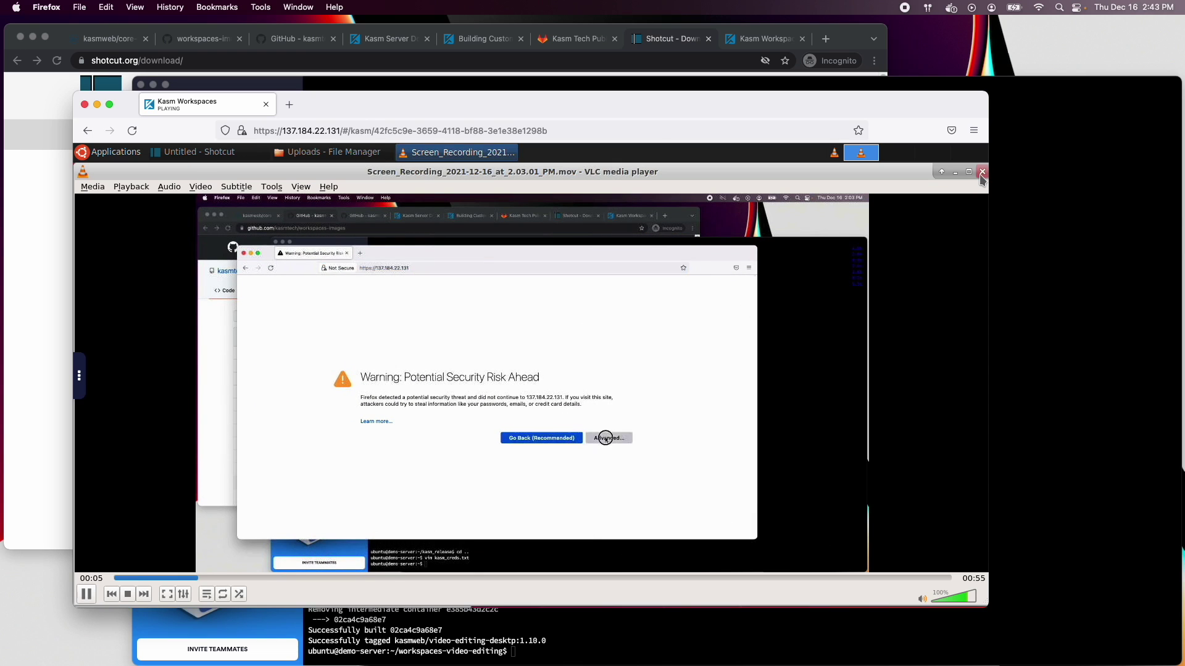
# Close VLC and drag the recording clip from Shotcut's playlist onto the V1 track
pyautogui.click(982, 173)
pyautogui.click(506, 310)
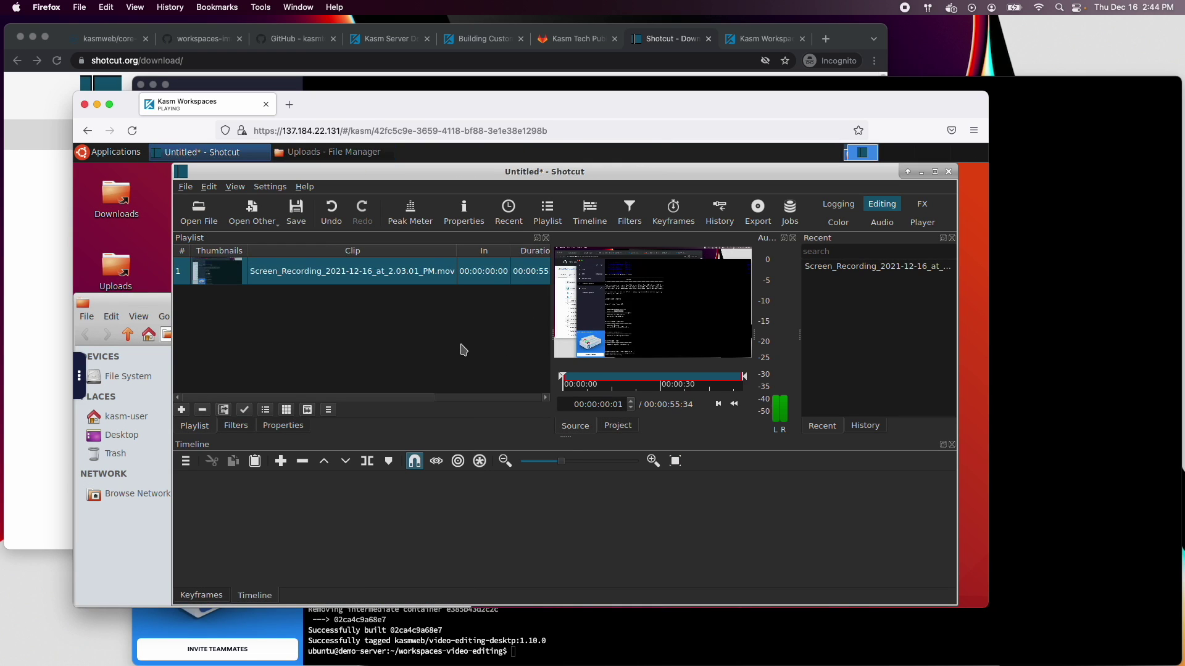
pyautogui.moveTo(232, 274); pyautogui.dragTo(235, 498)
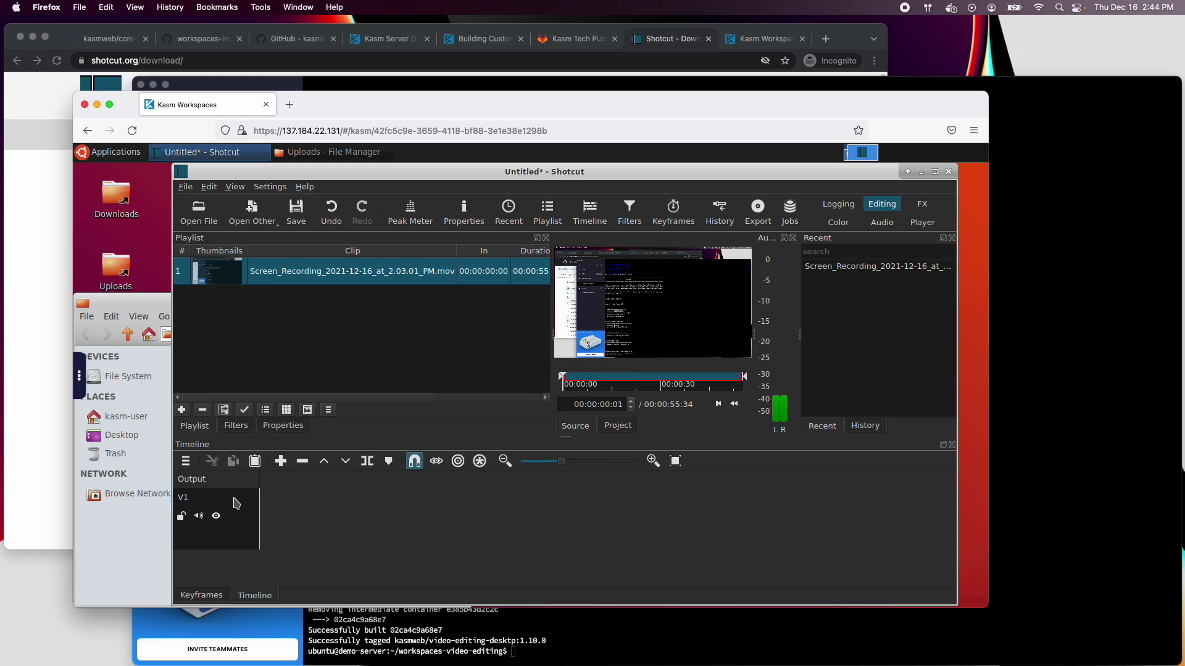